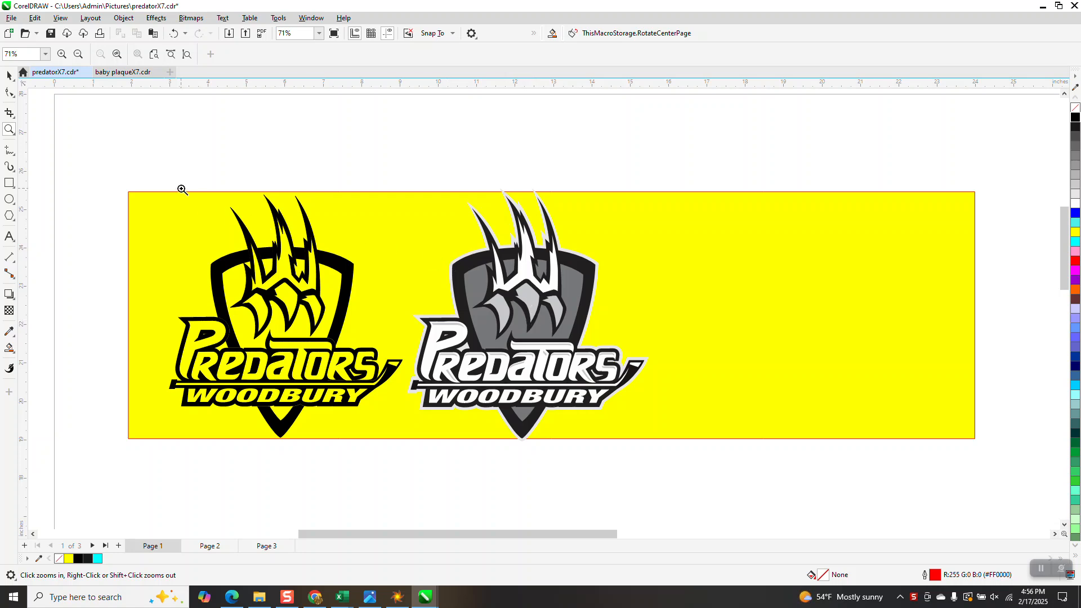
click(9, 77)
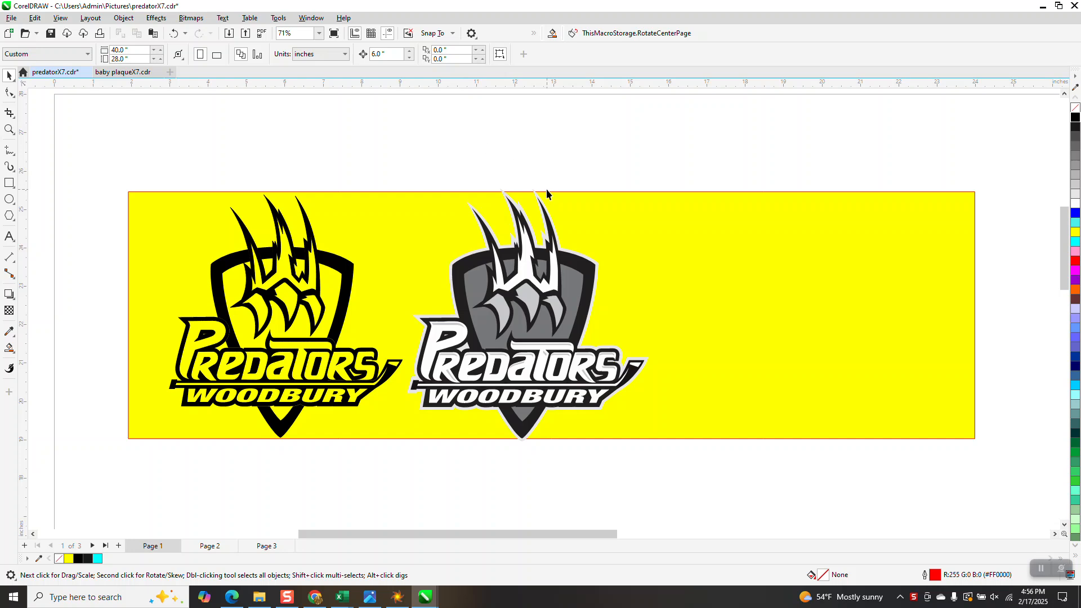
drag(394, 289, 684, 458)
click(571, 101)
click(539, 204)
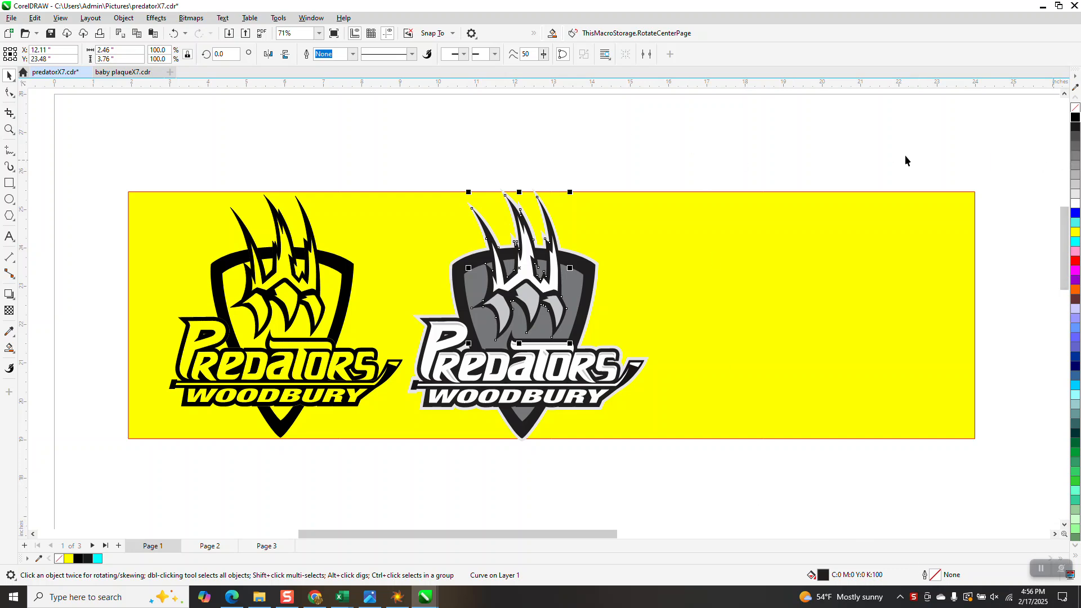
click(455, 131)
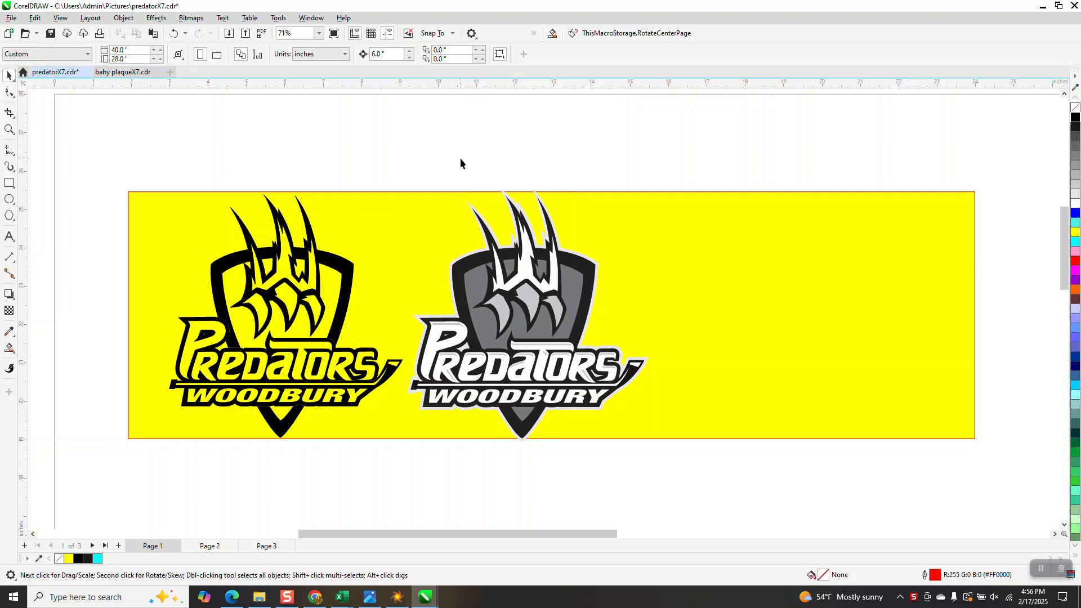
drag(394, 181, 674, 462)
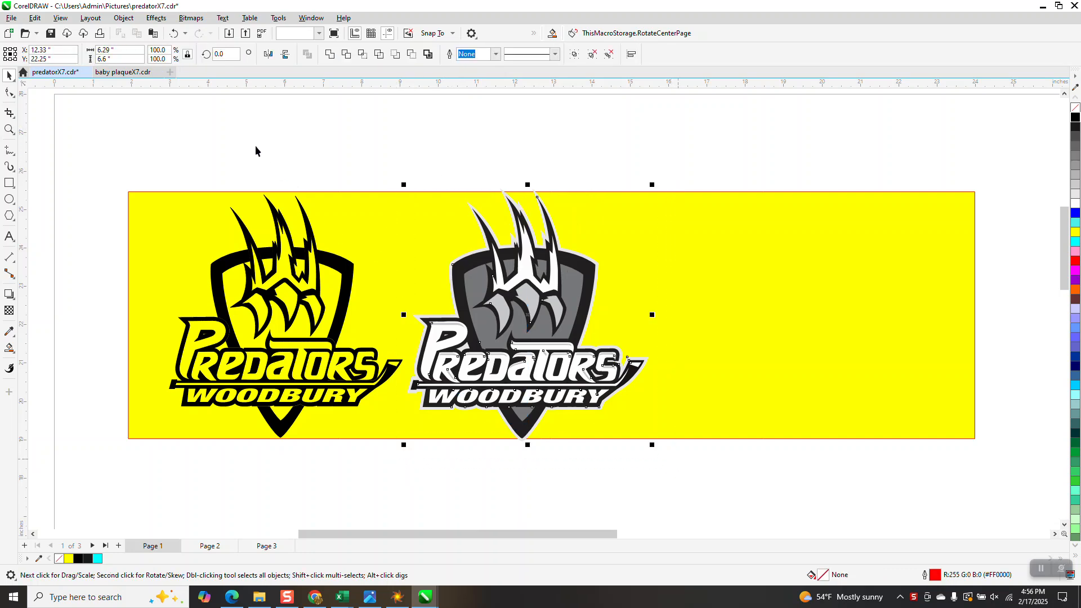
Step: Confirm the 6.0-inch nudge distance, move the dark claw shape 6 inches right out of the grey logo, and fill it solid black
click(139, 100)
click(380, 54)
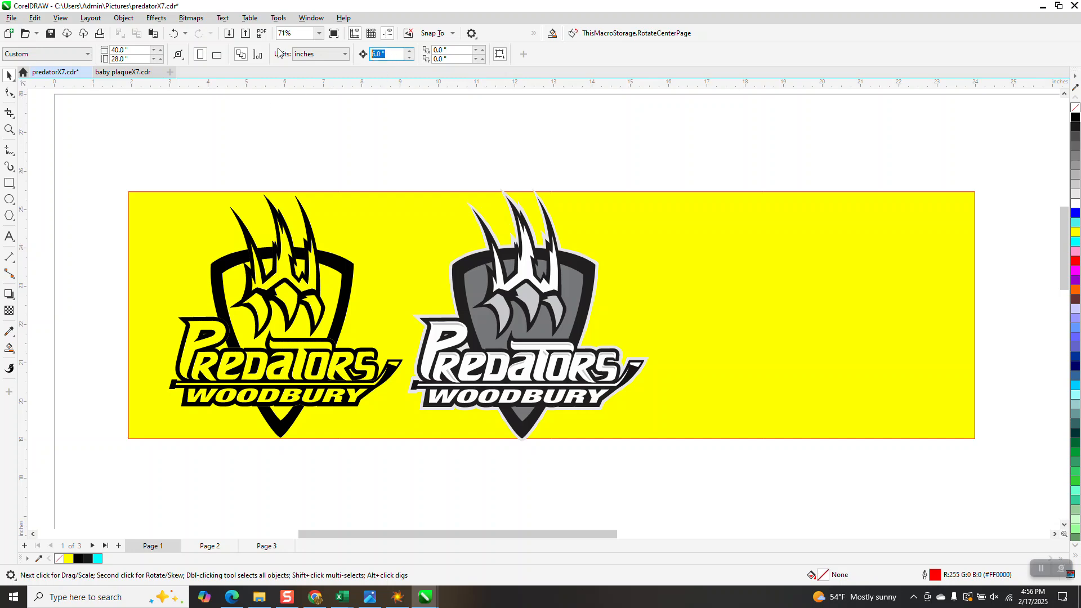
key(Return)
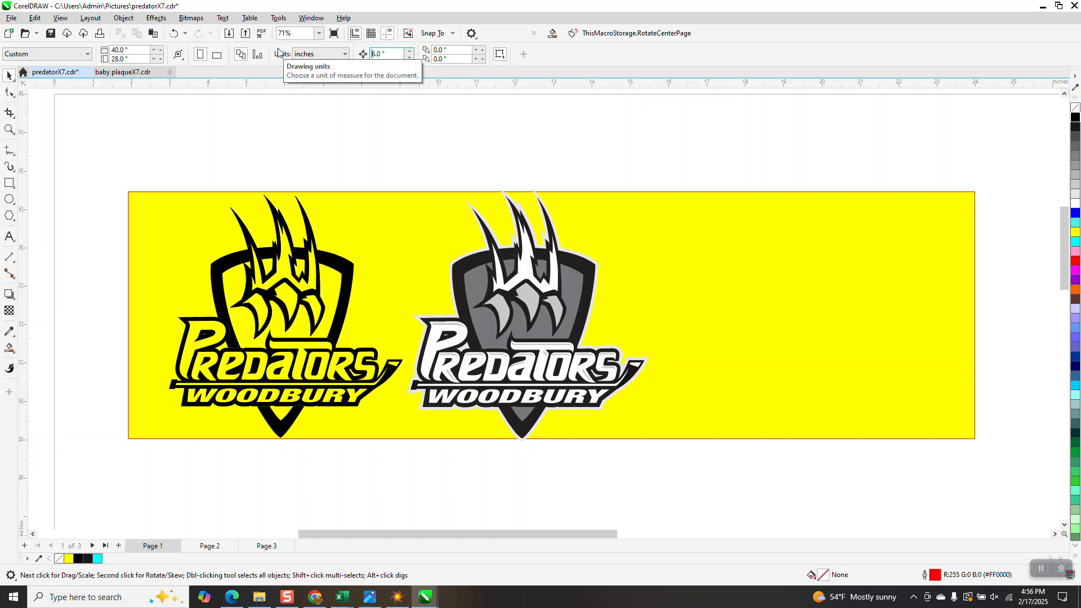
click(537, 201)
key(Right)
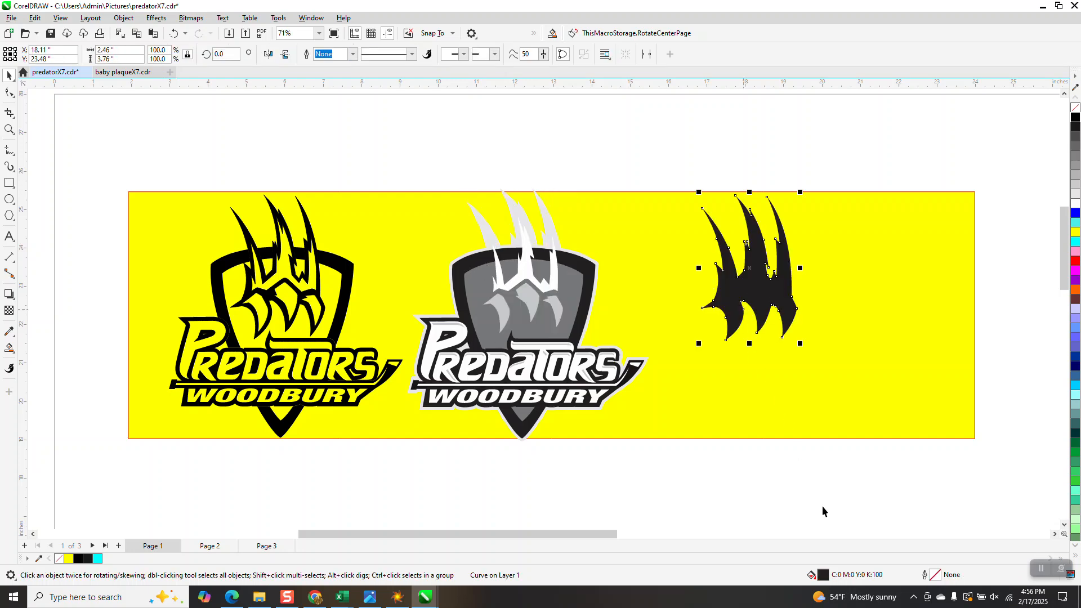
click(1075, 119)
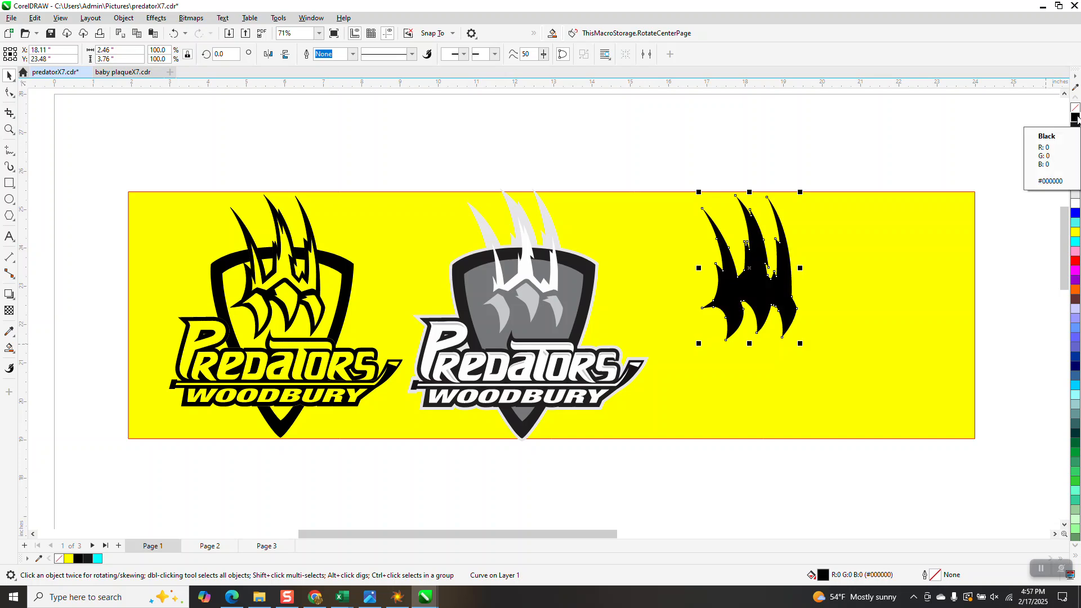
Step: Move the light grey backing silhouette 12 inches right of the grey logo and fill it with 20% Black
click(545, 226)
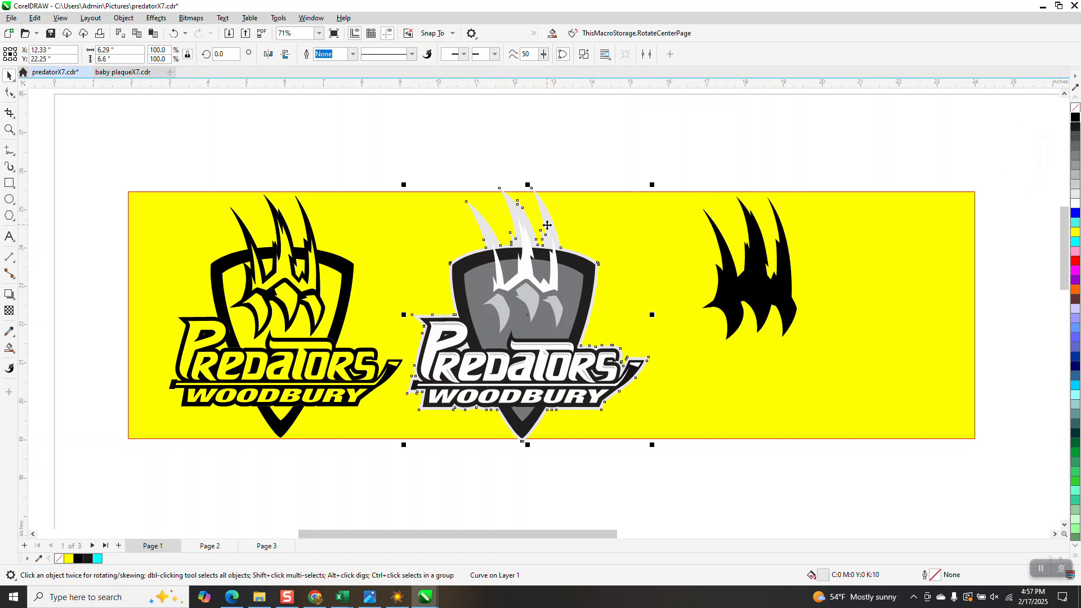
key(shift+Right)
key(shift+Right)
key(shift+Right)
key(shift+Right)
key(shift+Right)
key(shift+Right)
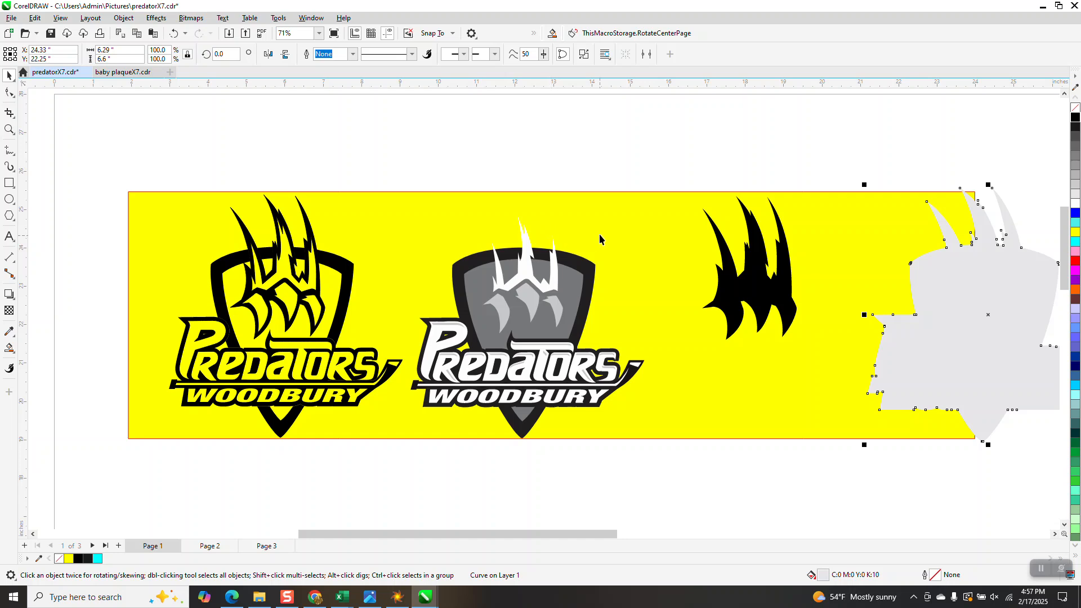
scroll(599, 234, down, 1)
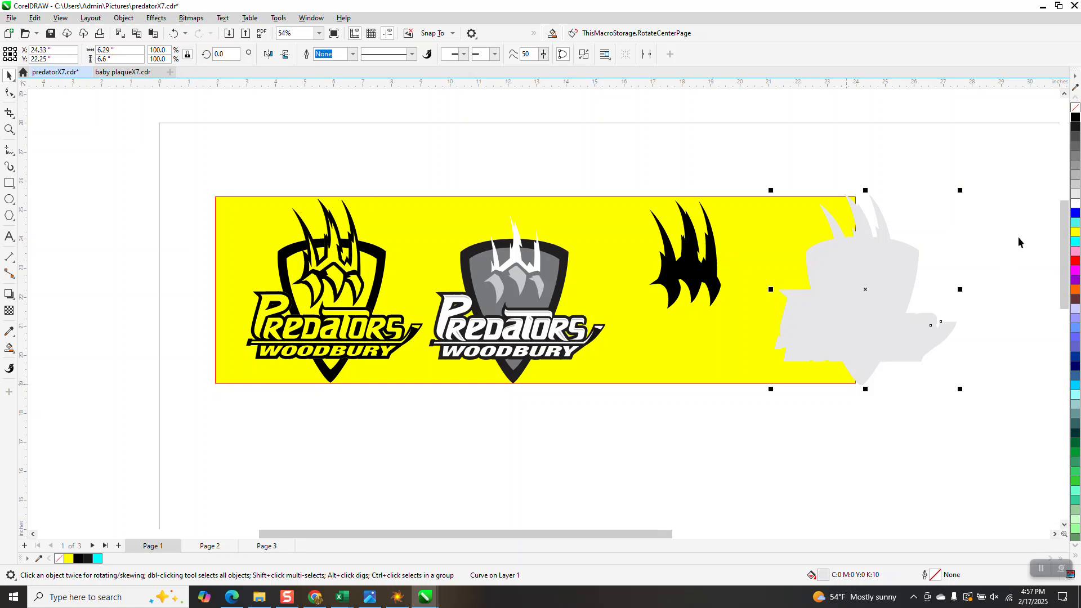
click(1076, 185)
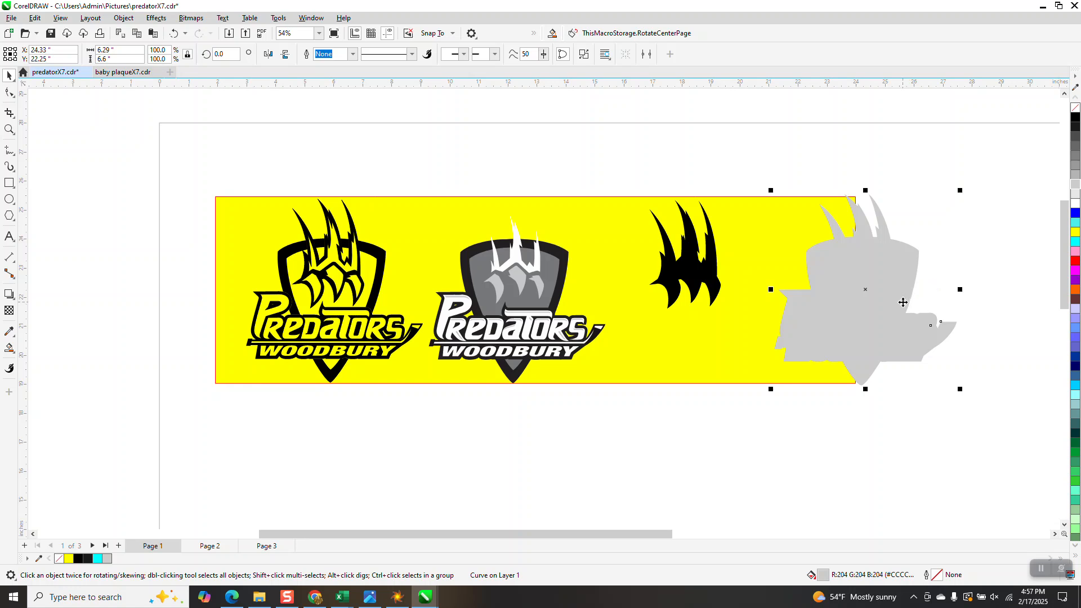
Step: Stretch the yellow background rectangle rightward to about 32.88 inches wide so it extends past the grey silhouette
click(513, 255)
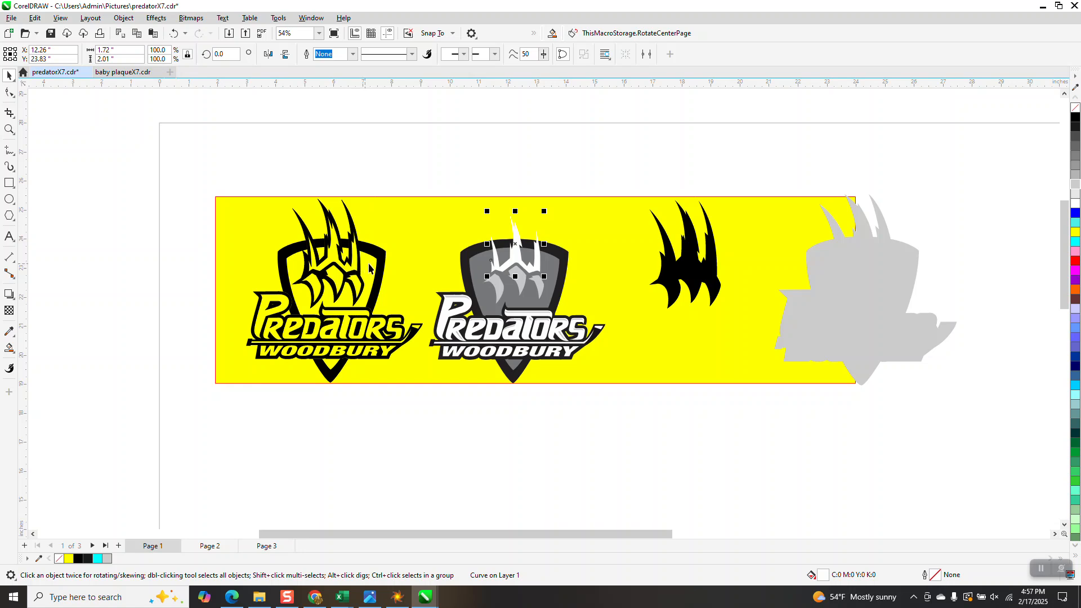
scroll(364, 263, down, 1)
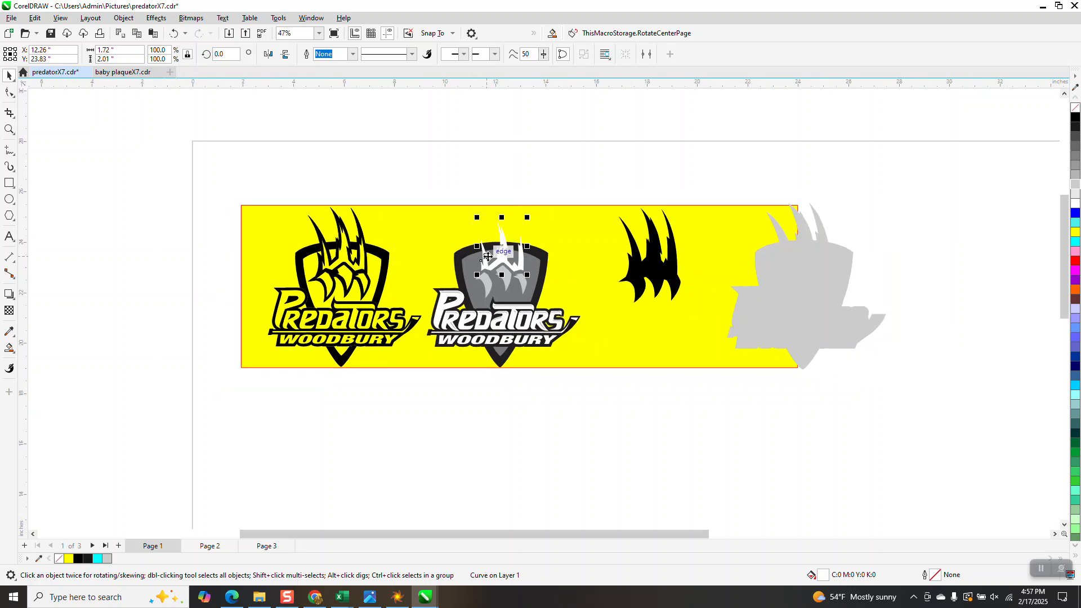
scroll(490, 256, down, 1)
click(723, 240)
drag(761, 283, 998, 282)
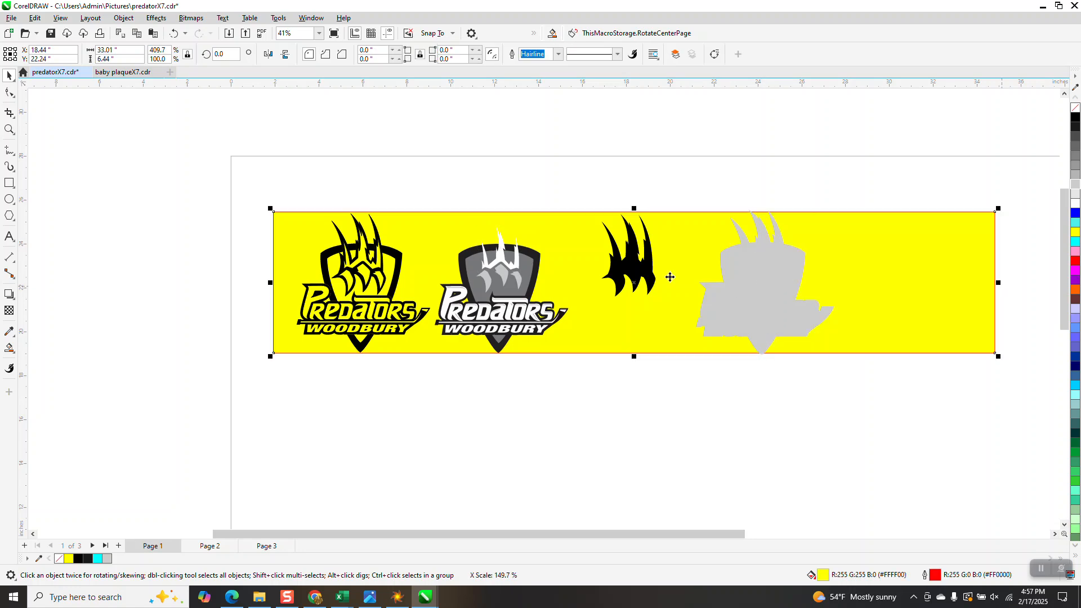
Step: Move the white claw piece 18 inches right out of the grey logo, remove its fill and give it a black outline
click(518, 264)
key(Right)
key(Right)
key(Right)
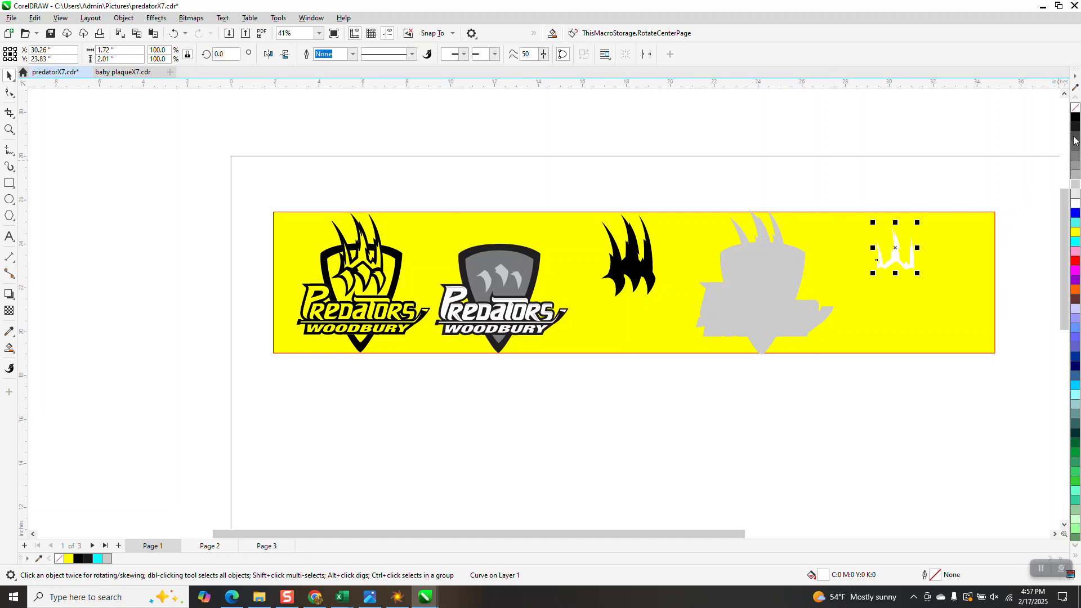
click(1074, 107)
right_click(1075, 116)
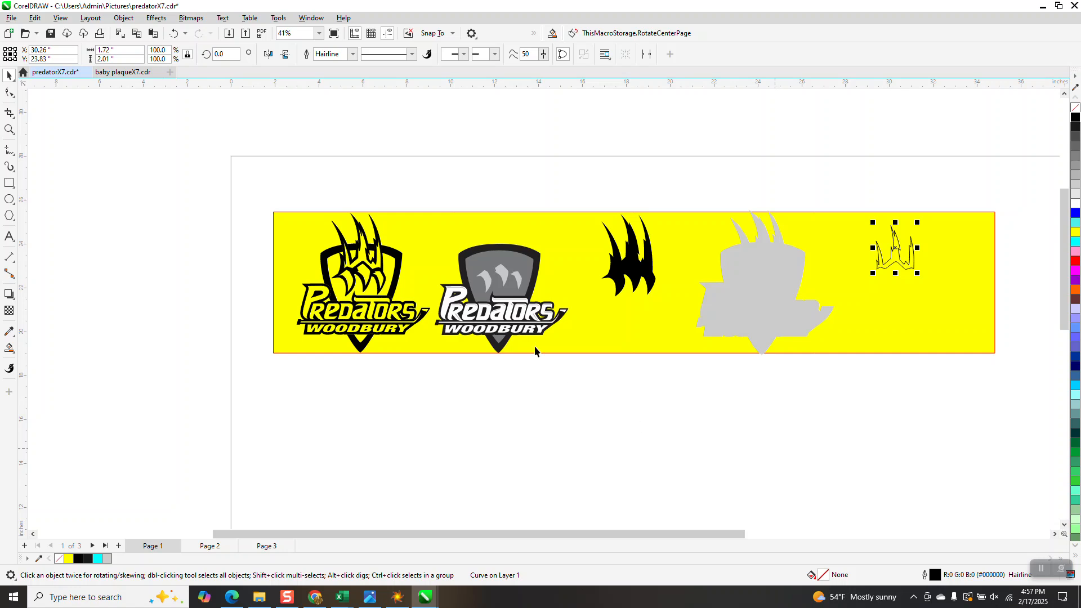
Step: Select the grey highlight group on the Predators lettering and load its properties into a Find and Replace object query
click(485, 284)
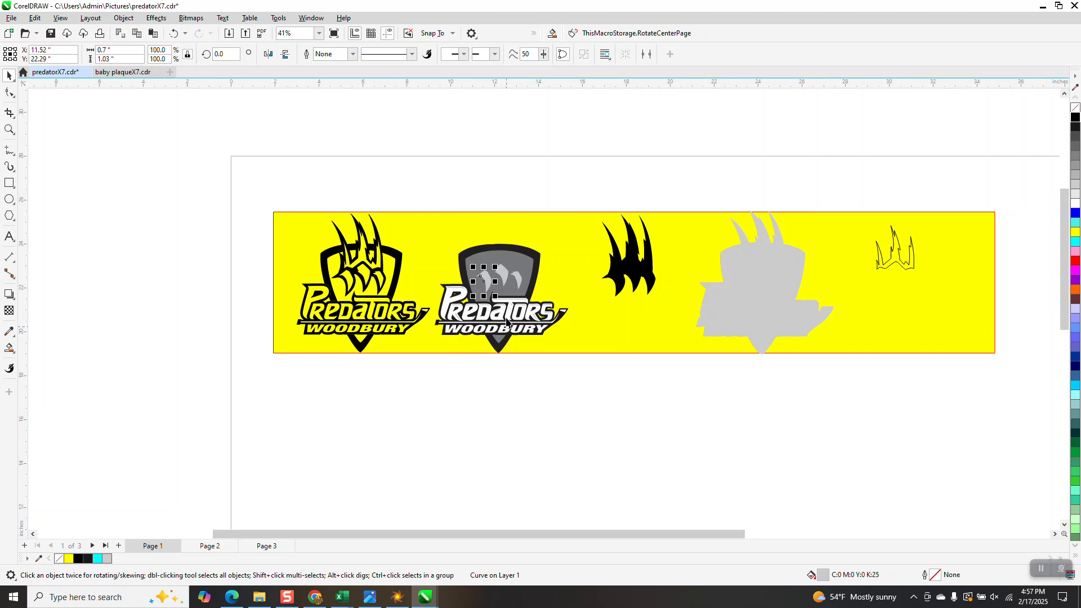
click(518, 283)
click(9, 128)
drag(420, 274, 603, 372)
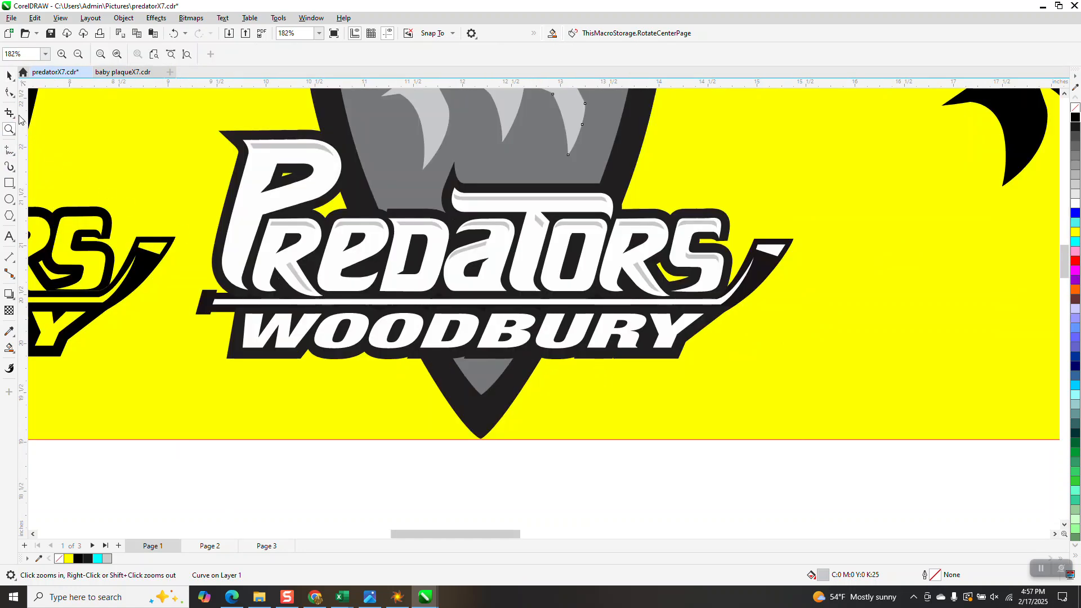
click(9, 75)
click(289, 147)
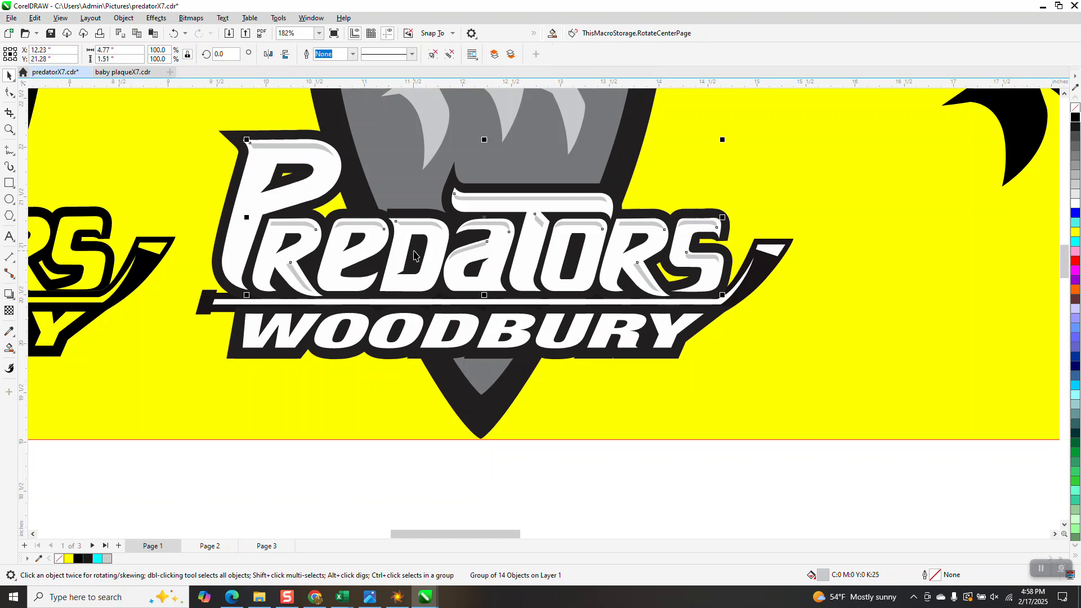
scroll(408, 265, down, 4)
scroll(491, 272, down, 1)
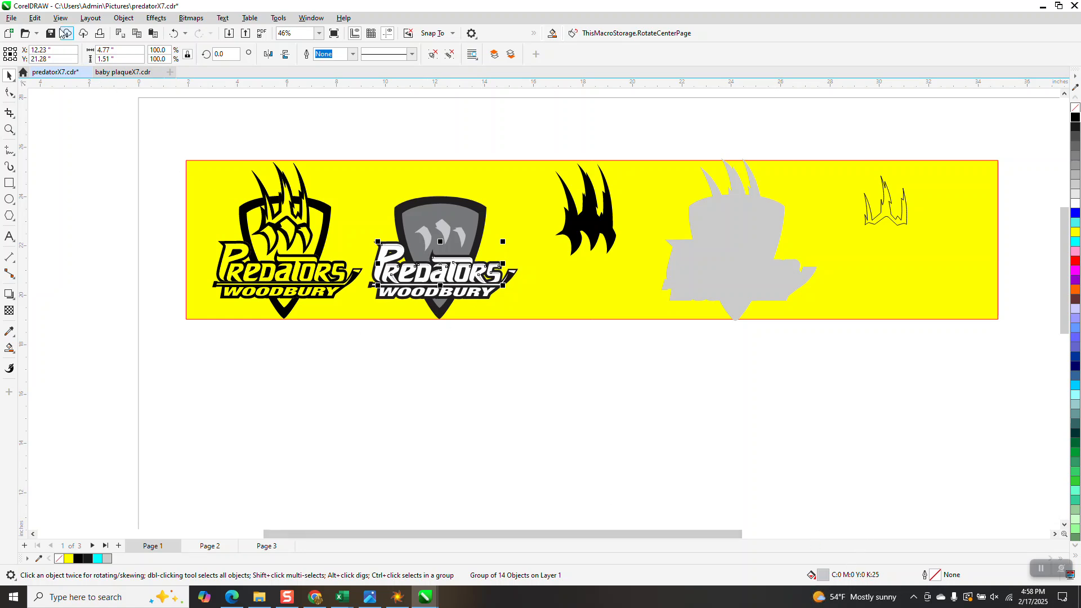
click(35, 19)
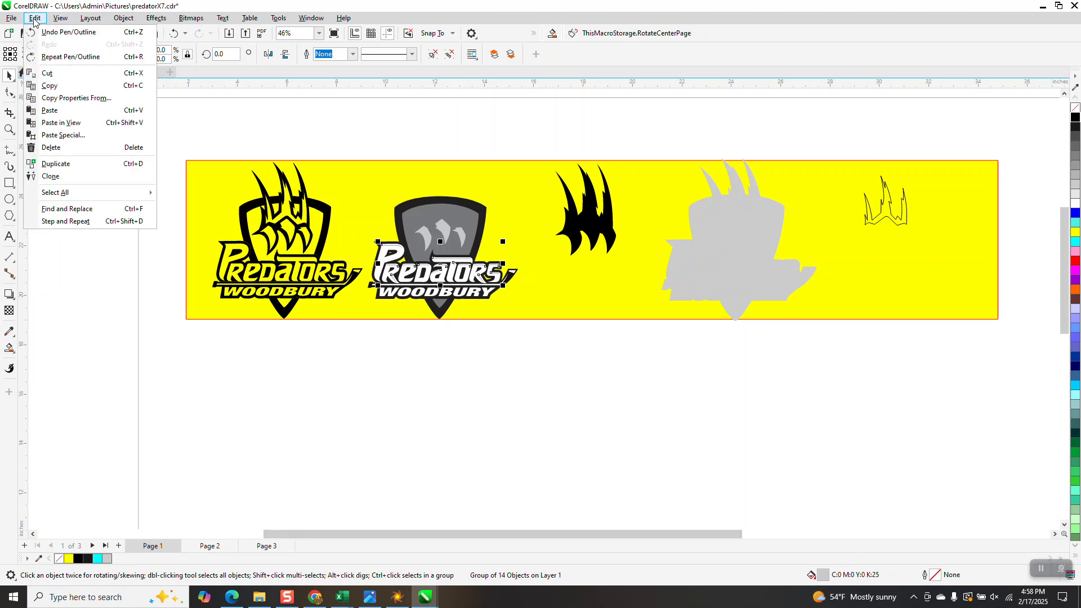
click(67, 208)
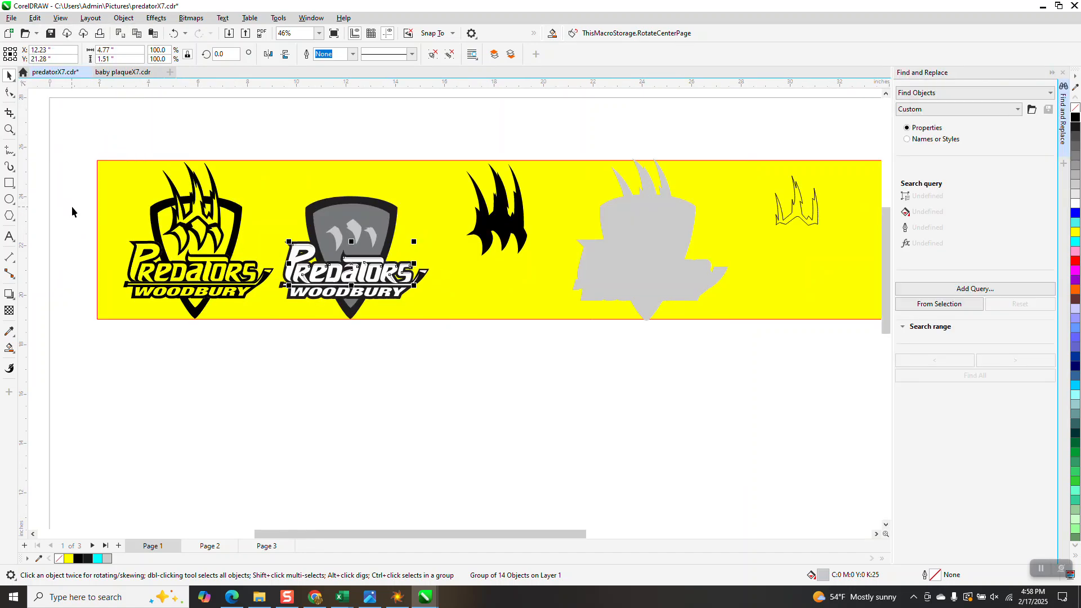
click(939, 304)
click(563, 327)
Step: Try shifting the grey highlight group slightly down across the Predators lettering, and undo the move
click(9, 130)
drag(256, 221, 360, 294)
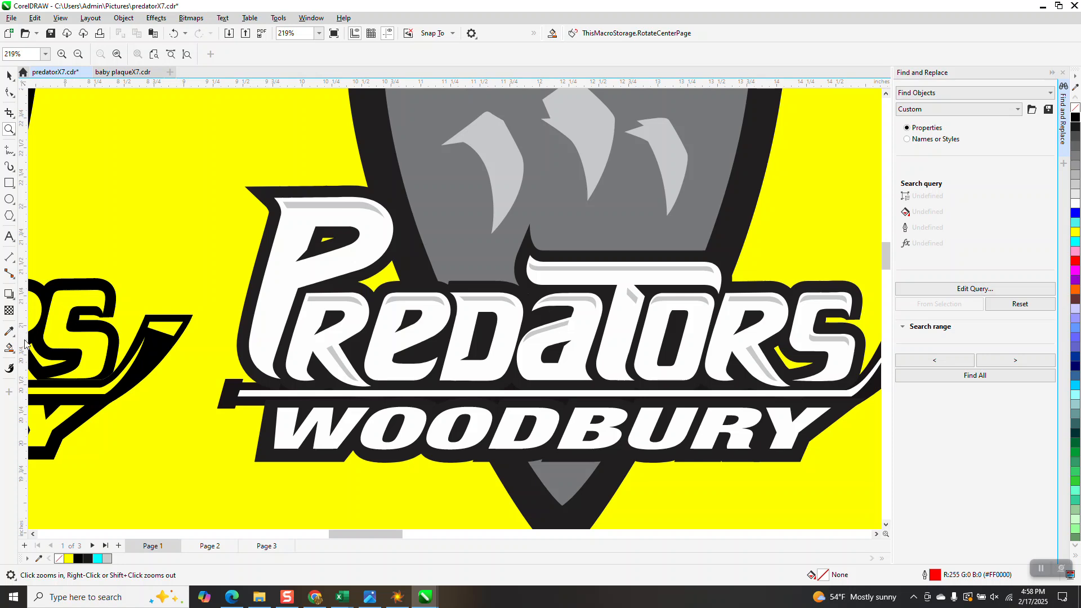
click(9, 348)
click(9, 74)
click(353, 204)
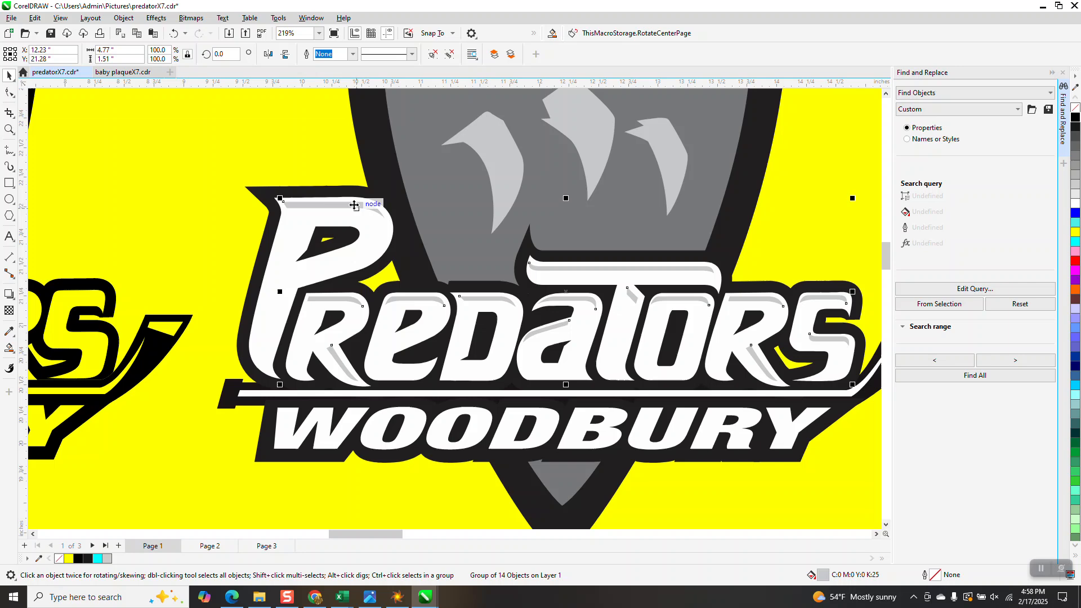
drag(353, 204, 339, 247)
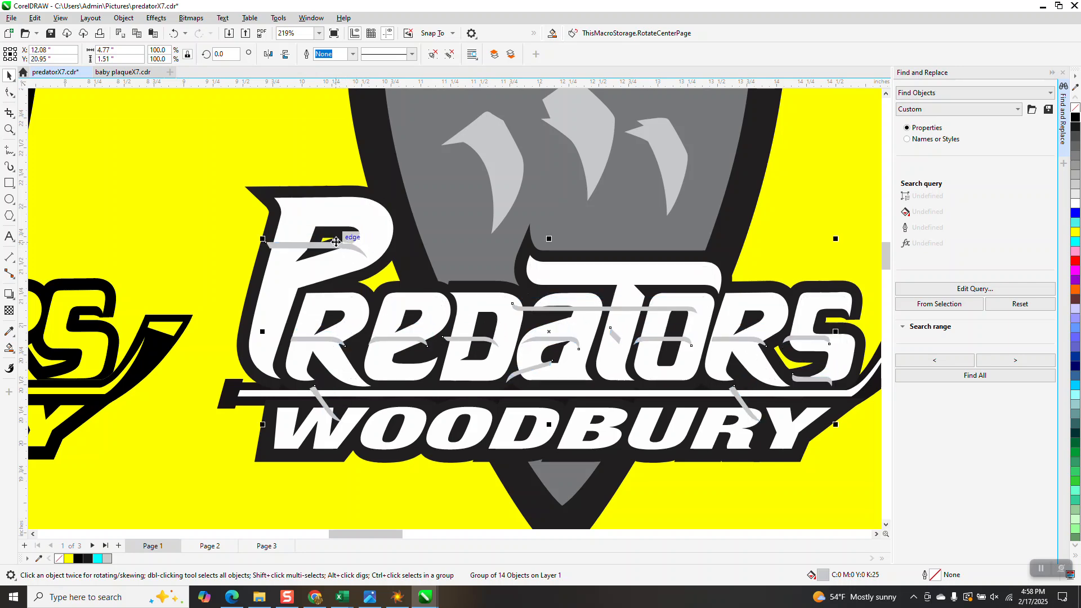
scroll(340, 247, down, 1)
click(174, 33)
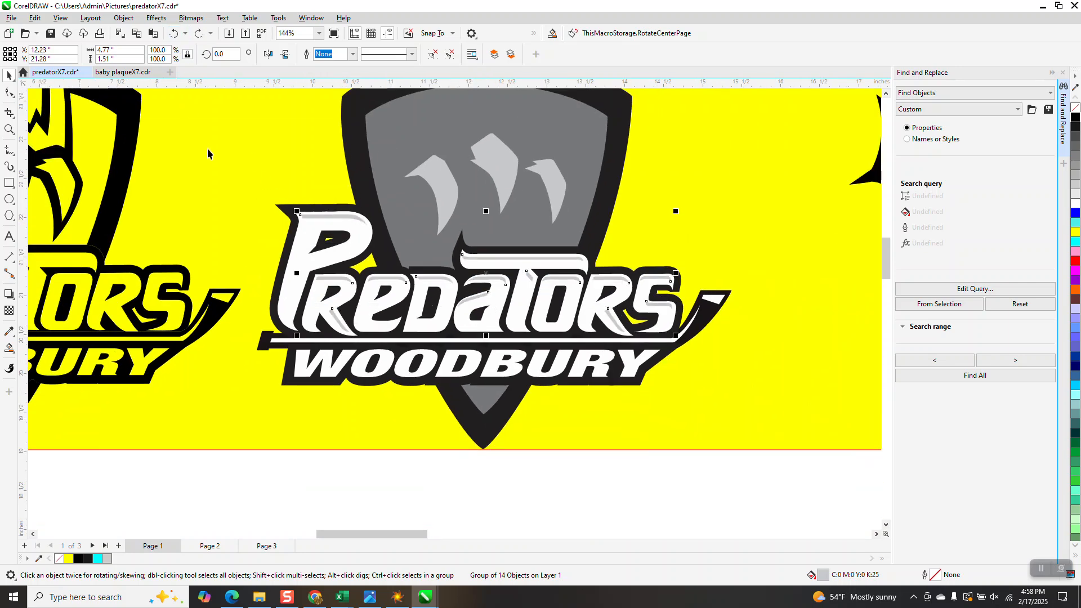
Step: Move the grey lettering highlight group 18 inches right, below the outlined claw piece, and fill it with 20% Black
scroll(248, 163, down, 2)
scroll(379, 225, down, 2)
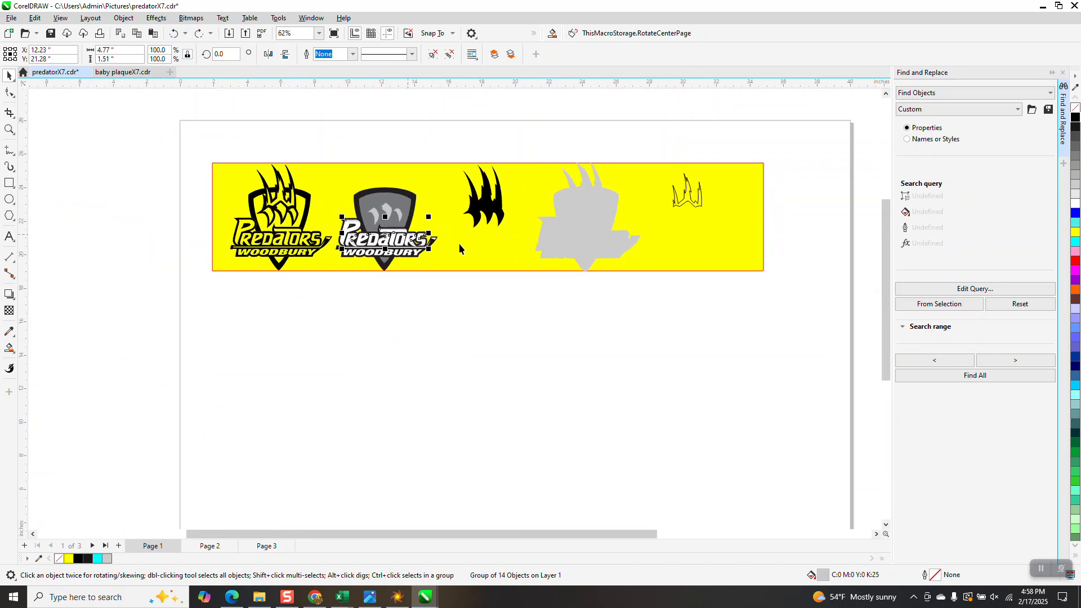
key(shift+Right)
key(shift+Right)
key(shift+Right)
key(shift+Right)
key(shift+Right)
key(shift+Right)
key(shift+Right)
key(shift+Right)
key(shift+Right)
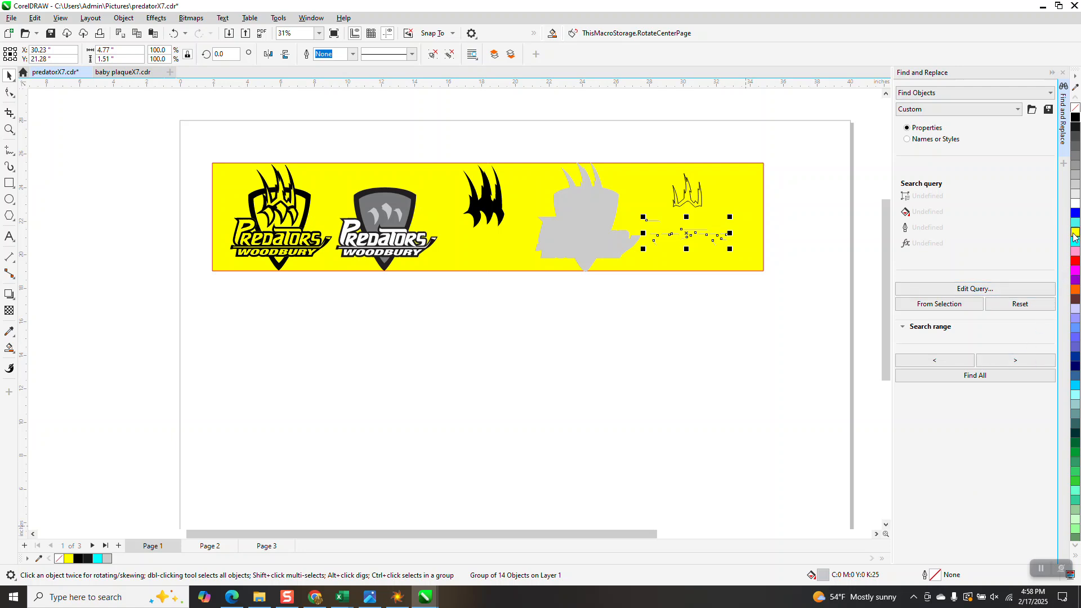
click(1075, 187)
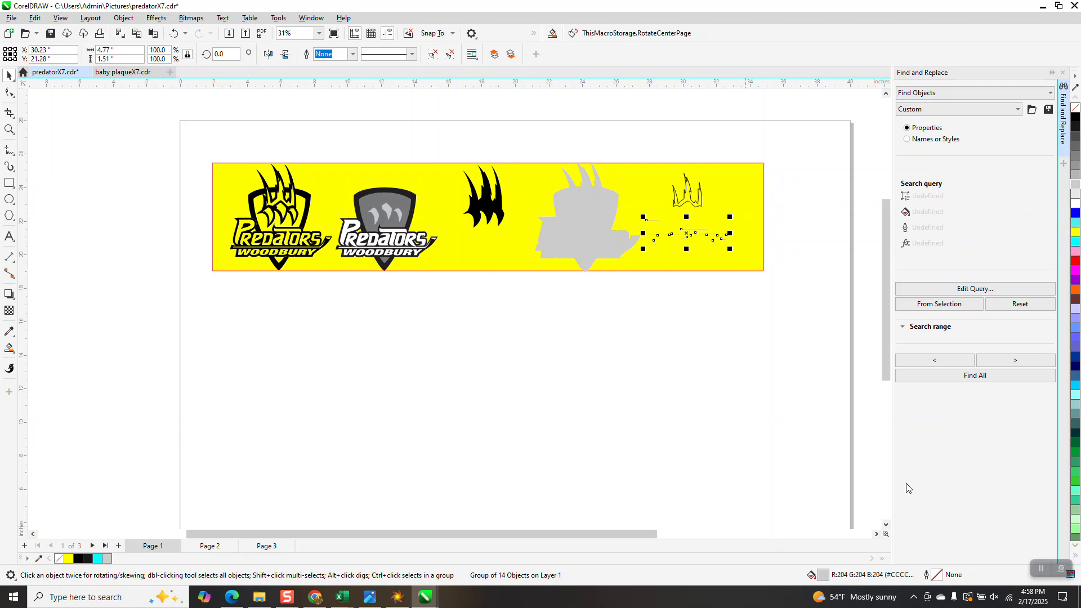
Step: Examine the separated lettering highlights up close and compare them with the other extracted logo pieces
click(9, 129)
drag(625, 190, 763, 276)
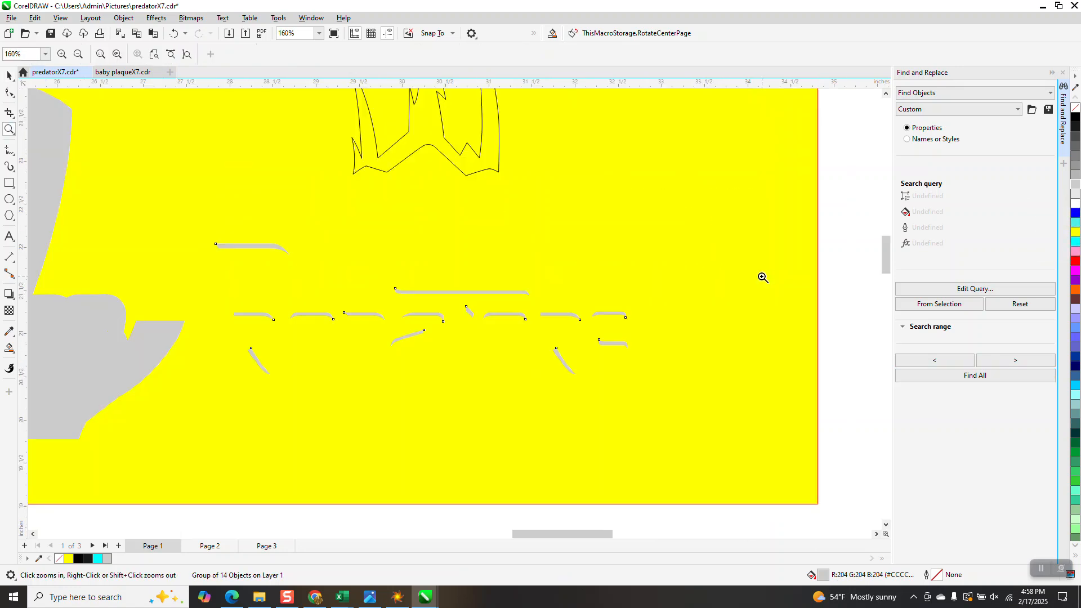
scroll(626, 314, down, 4)
scroll(614, 275, down, 2)
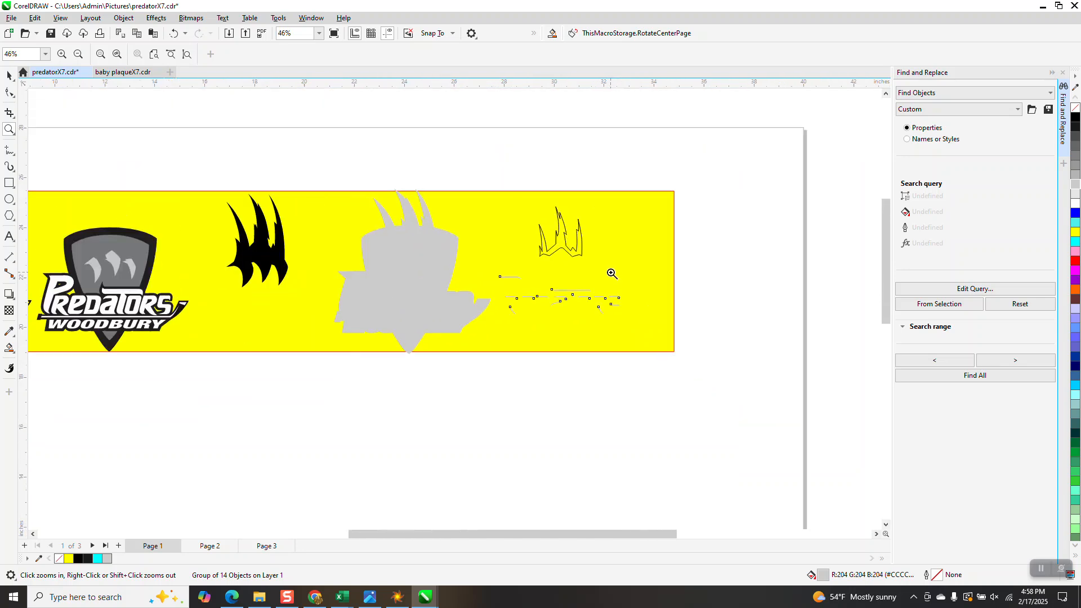
scroll(627, 259, up, 1)
scroll(626, 265, down, 1)
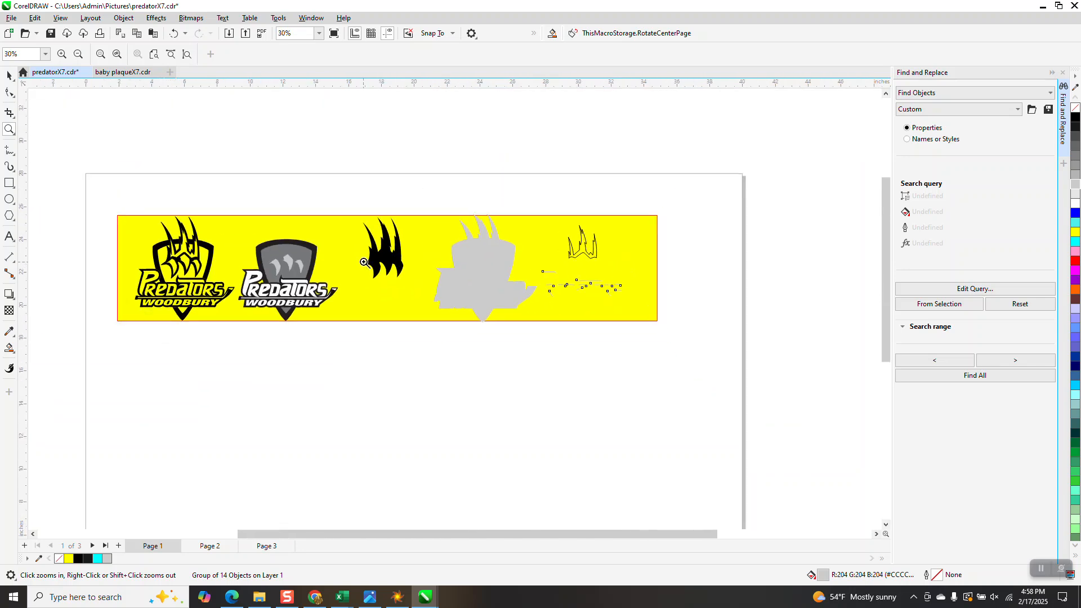
click(9, 76)
click(286, 147)
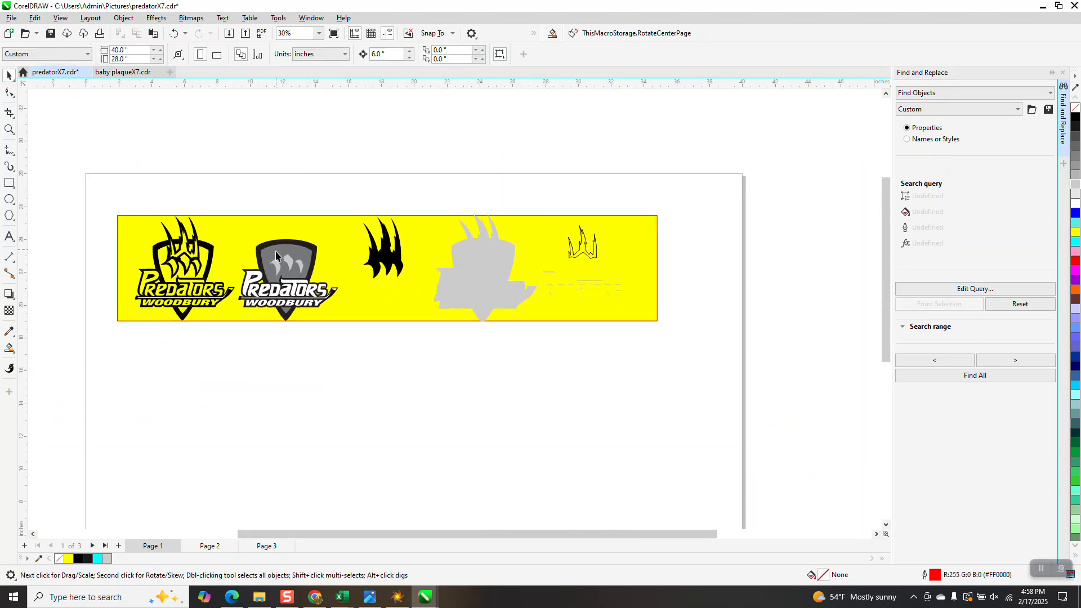
Step: Fill the three light grey claw-tip highlights inside the grey shield logo with 20% Black
click(11, 129)
drag(244, 234, 363, 309)
click(9, 76)
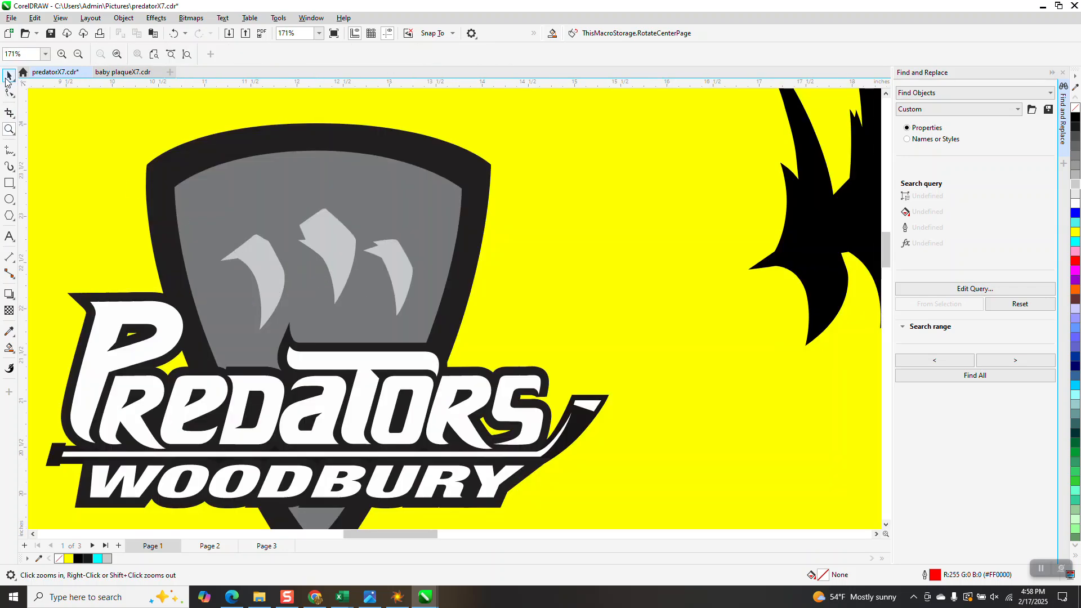
click(264, 295)
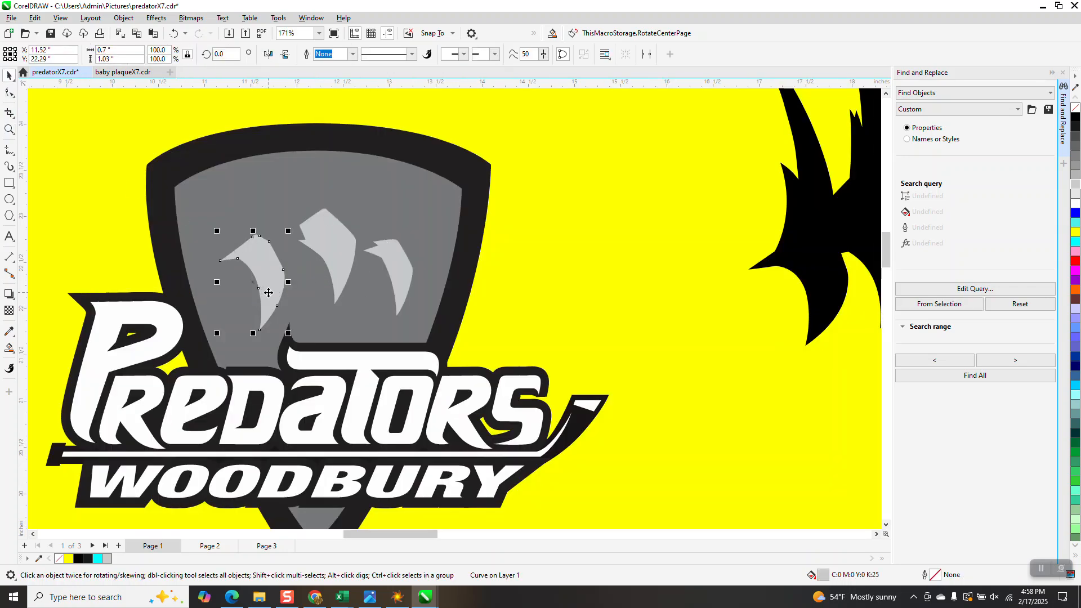
shift+click(332, 246)
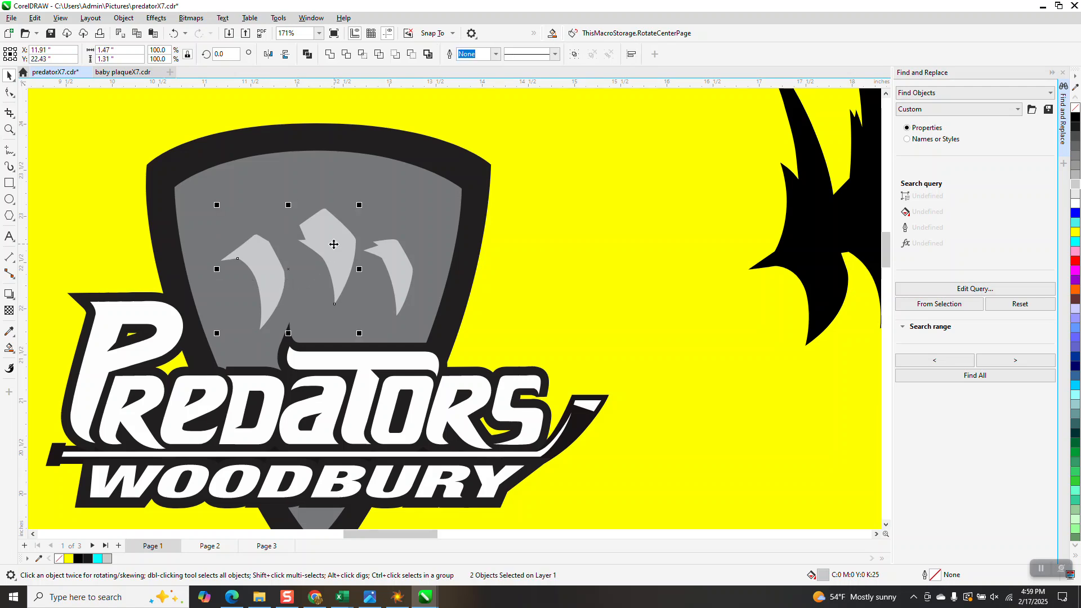
shift+click(403, 270)
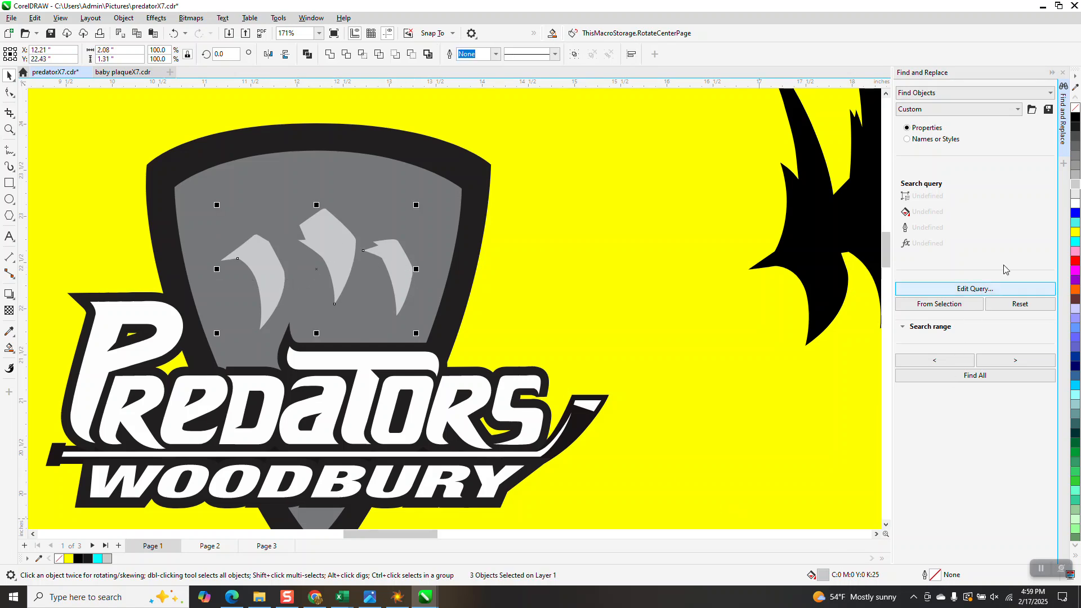
click(1072, 192)
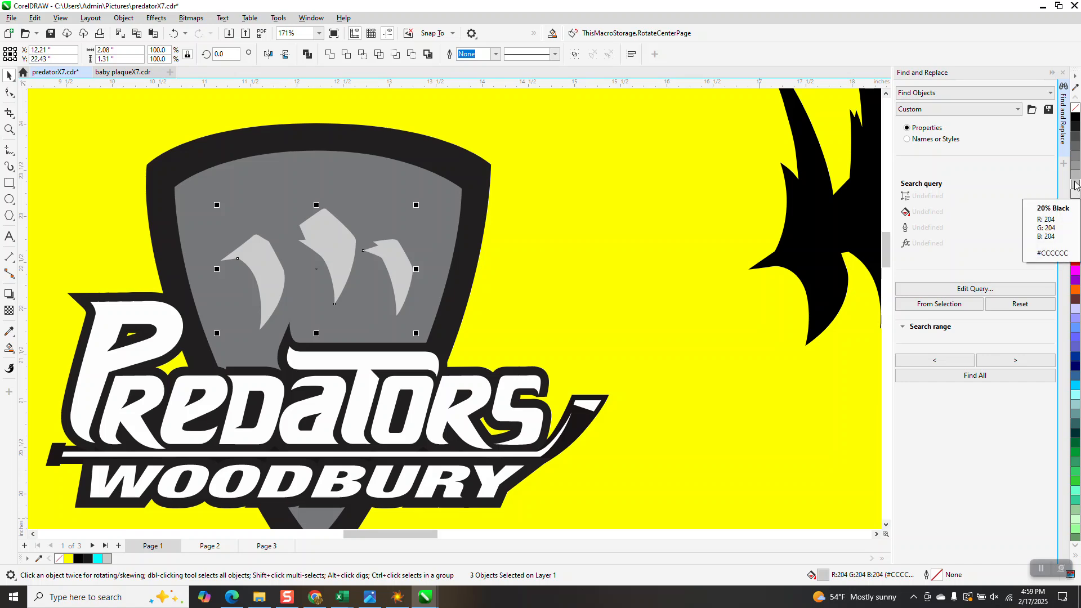
Step: Recolour the inner shield panel behind the claw tips, trying #999999 grey before setting its fill to #808080
click(433, 210)
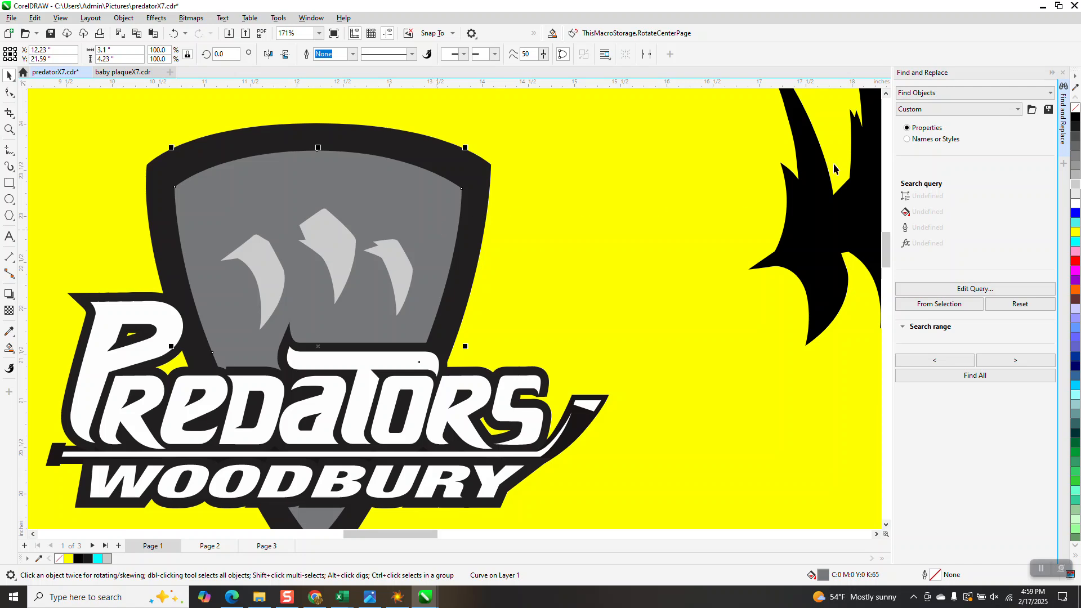
click(1076, 169)
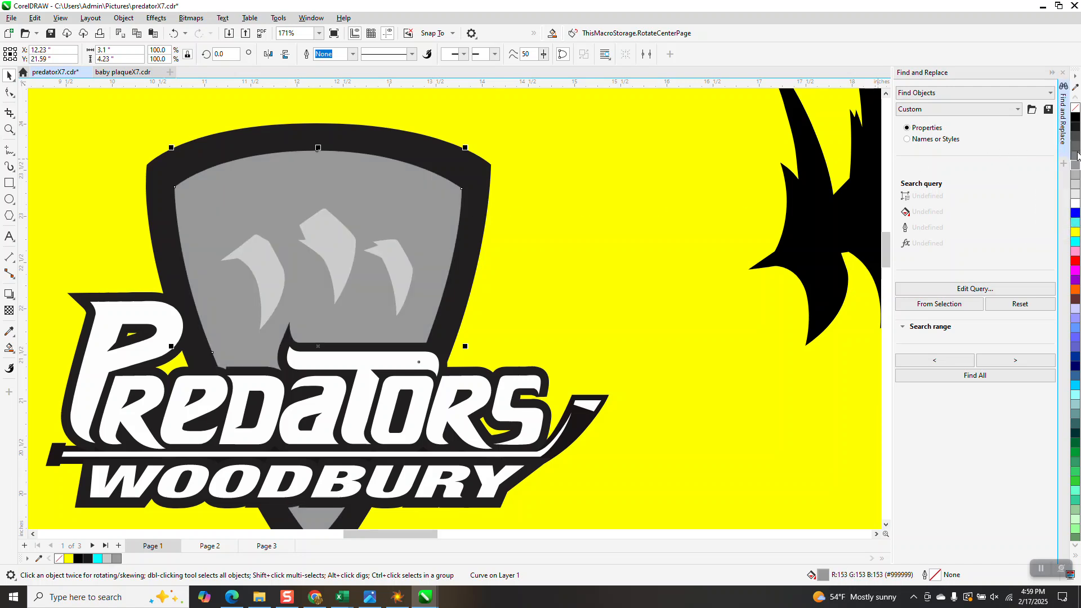
click(1076, 156)
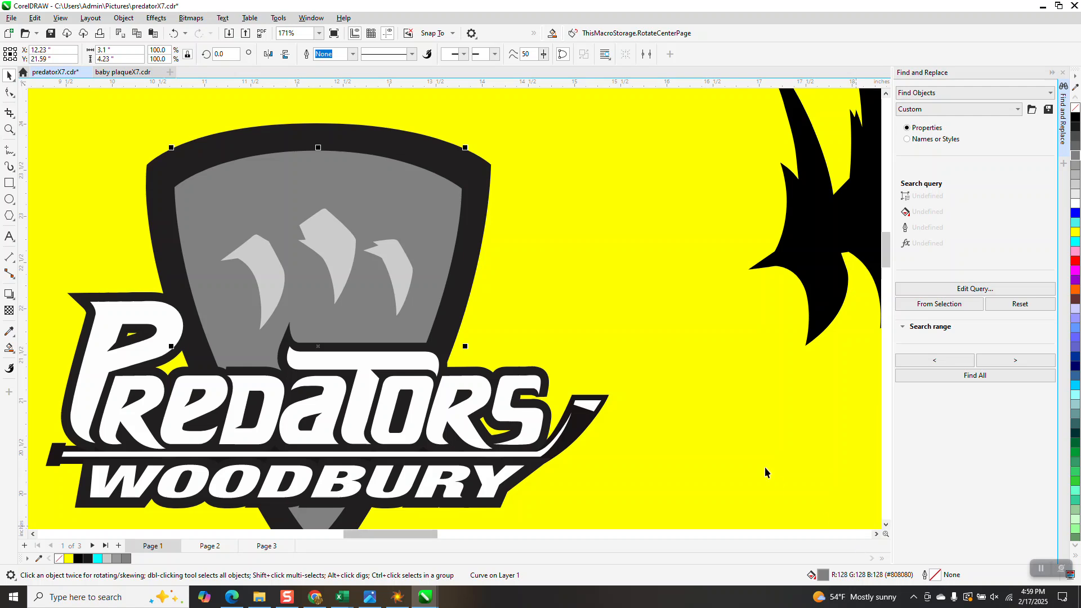
Step: Fill the grey logo's outer shield border and its hockey stick shape with black #000000
scroll(683, 344, down, 2)
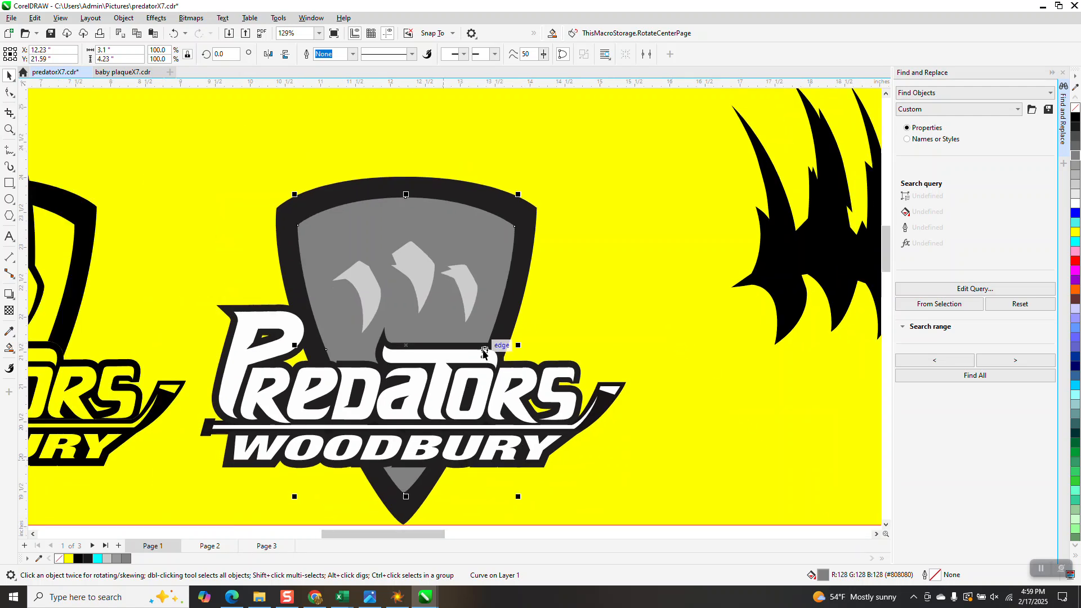
click(525, 269)
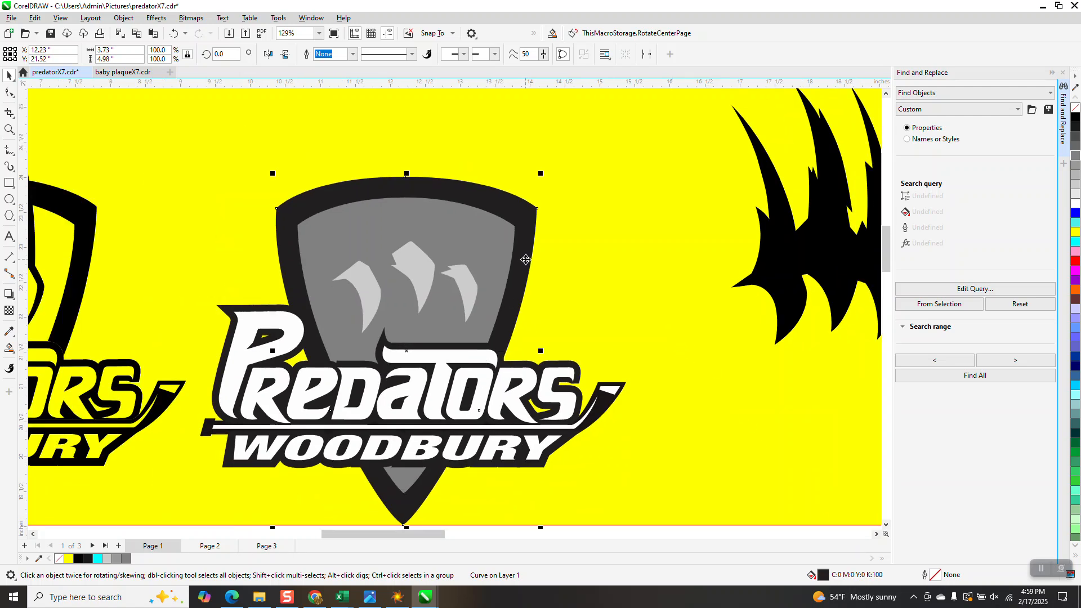
click(1075, 121)
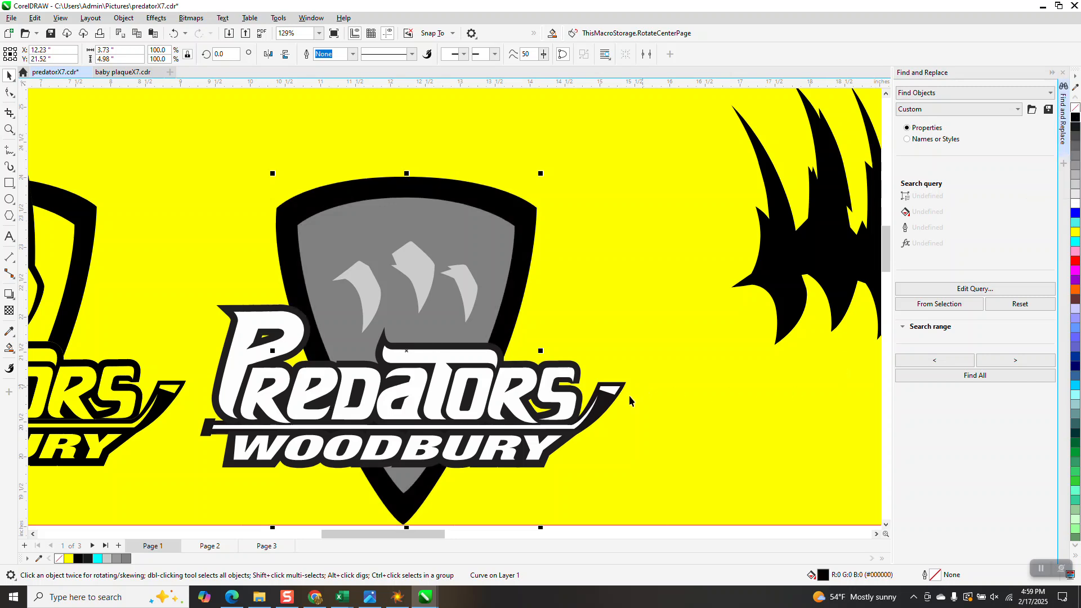
click(605, 406)
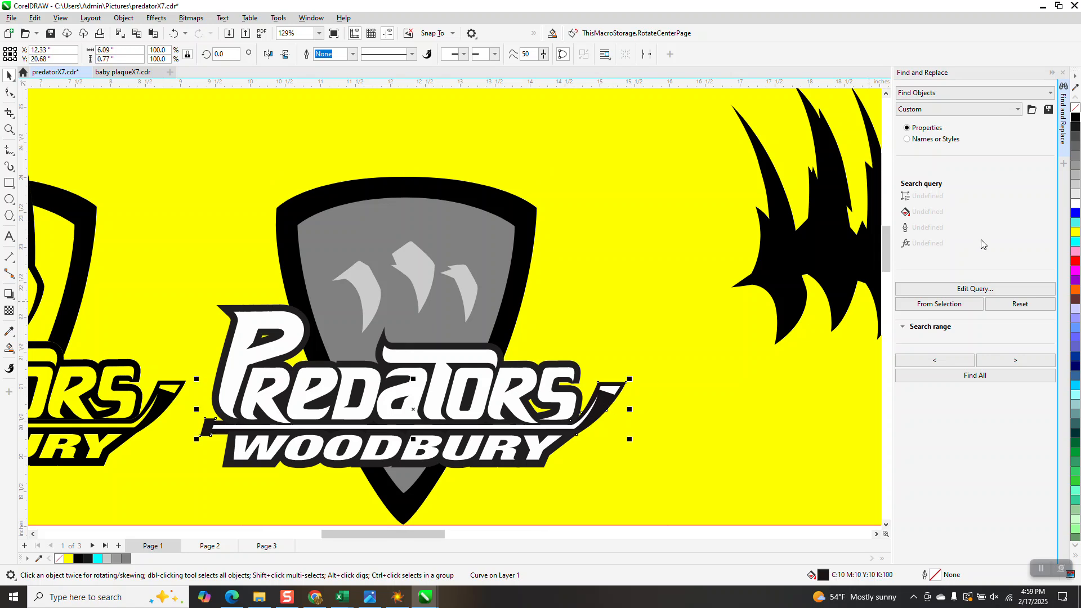
click(1076, 118)
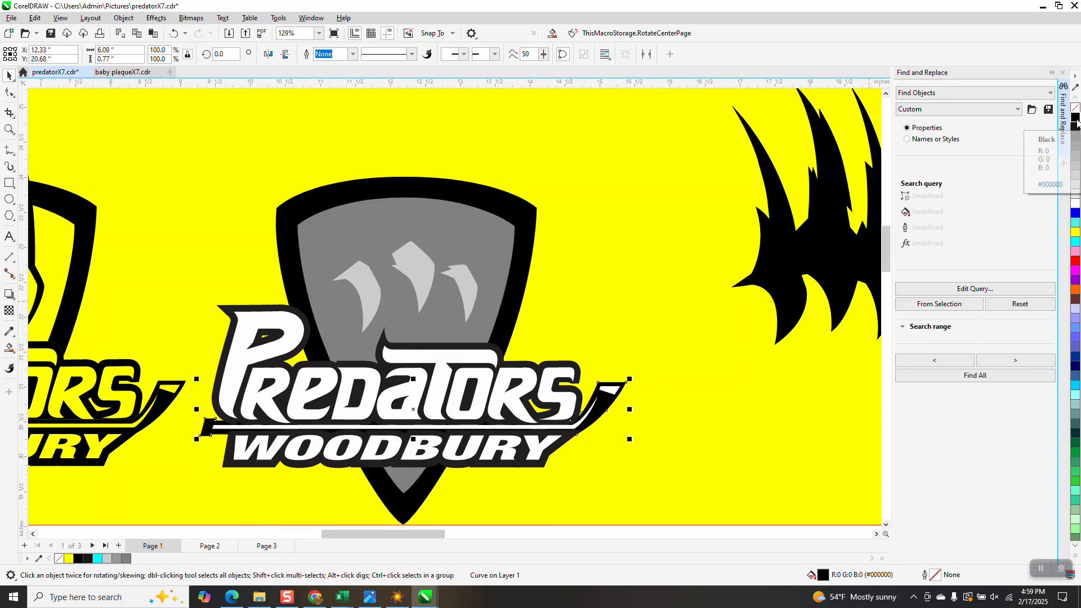
Step: Fill the dark backing shapes behind the Predators and Woodbury lettering of the grey logo with black #000000
click(486, 346)
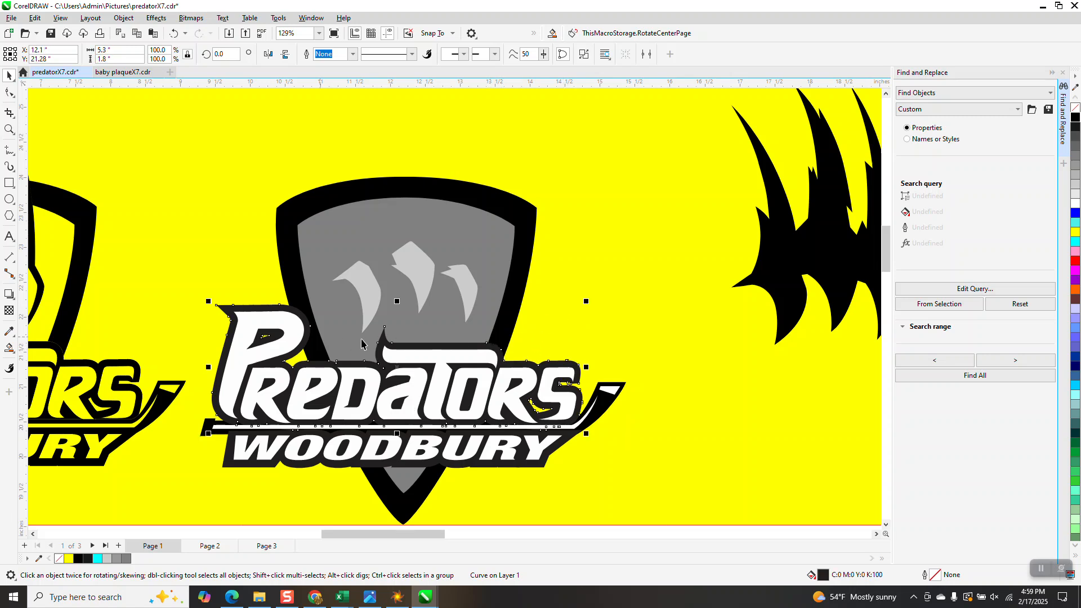
click(1075, 120)
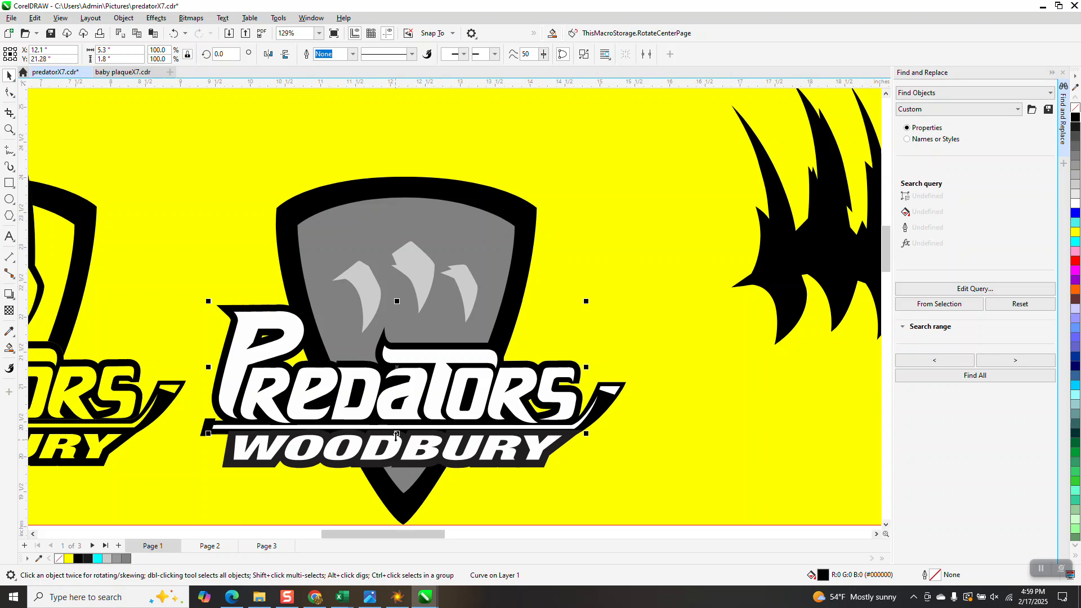
click(408, 483)
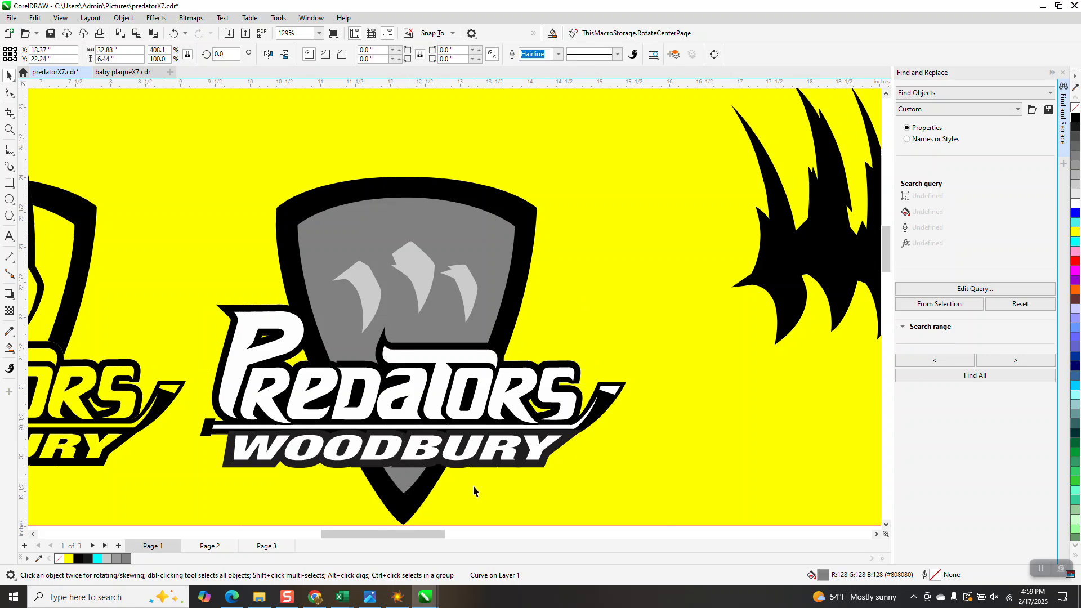
click(405, 434)
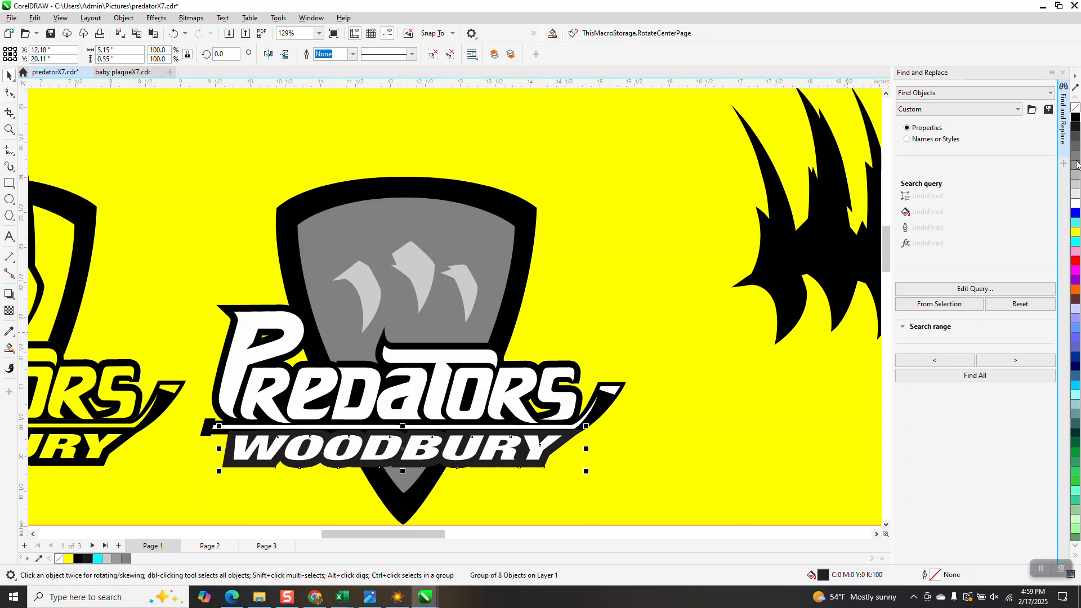
click(1076, 120)
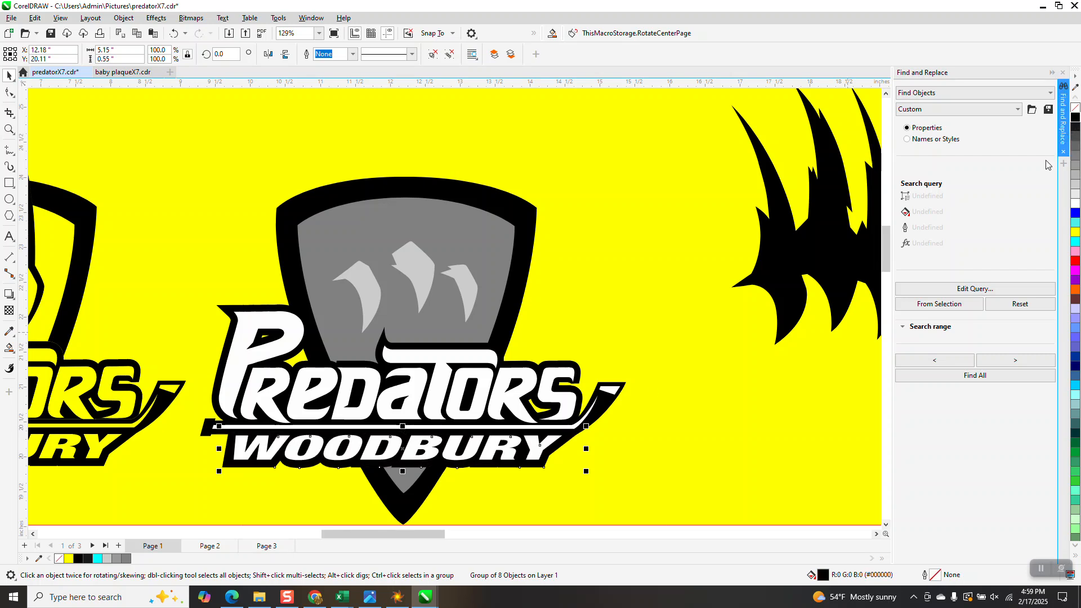
Step: Stretch the yellow background rectangle upward to make empty space above the row of logos
click(669, 318)
scroll(506, 361, down, 2)
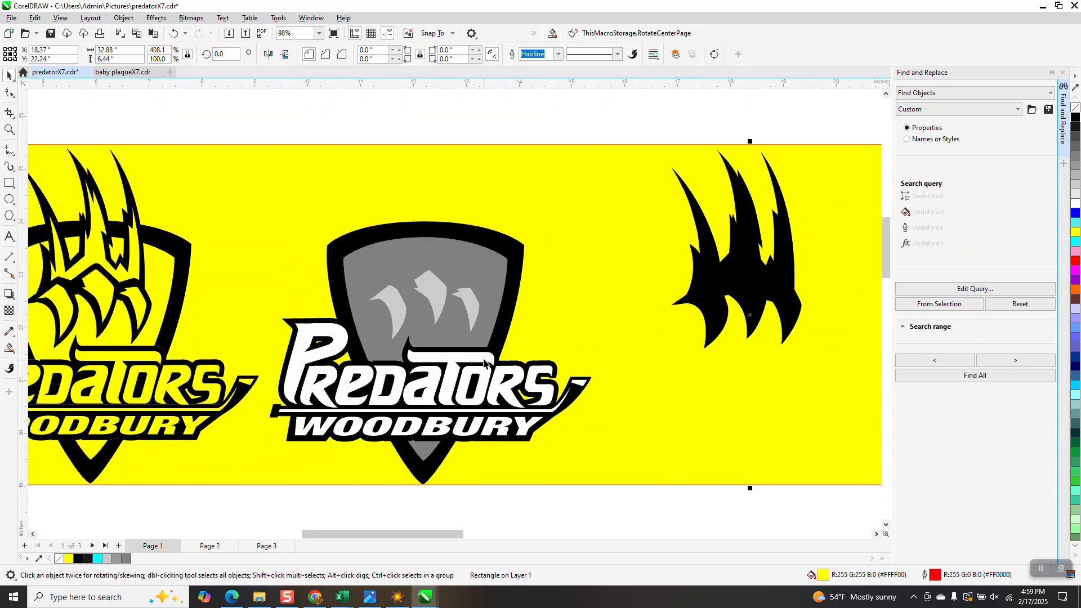
scroll(506, 369, down, 1)
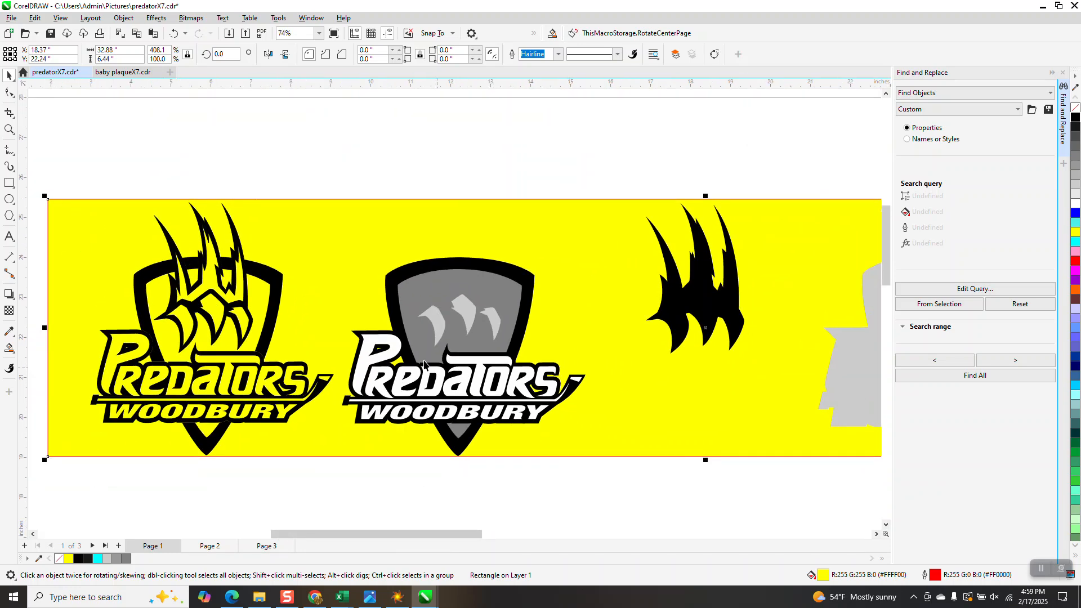
click(394, 349)
scroll(393, 348, down, 3)
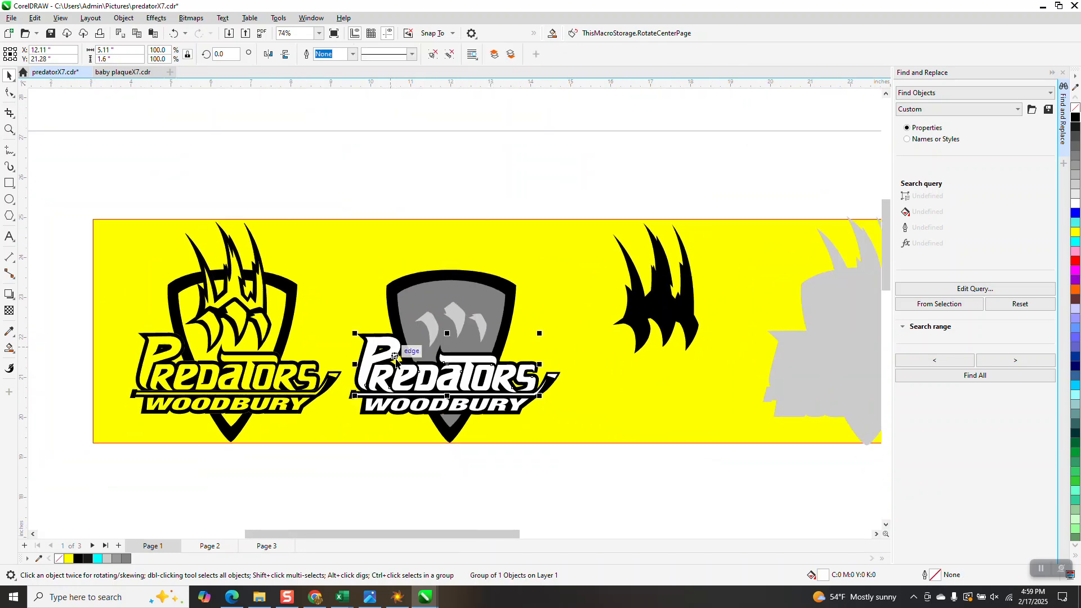
click(428, 255)
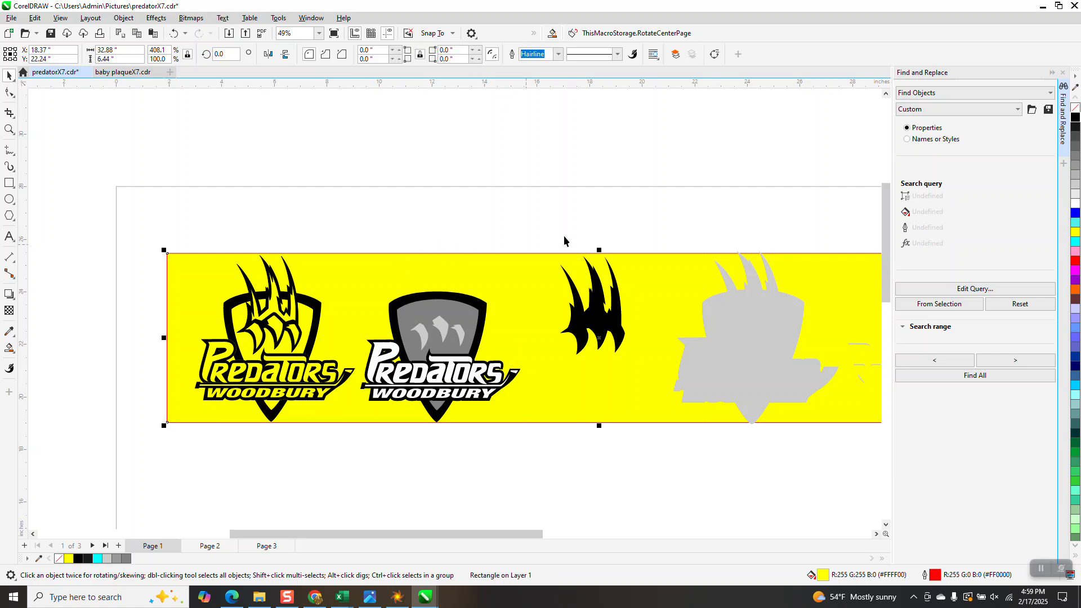
drag(599, 249, 598, 107)
click(115, 302)
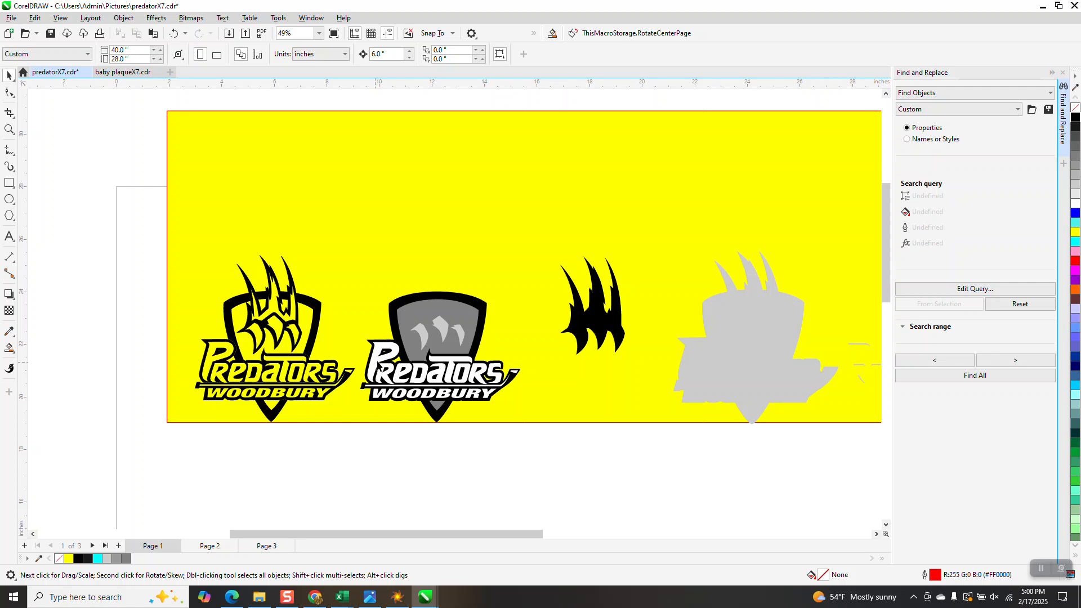
Step: Move the white Predators lettering 6 inches up and change it to no fill with a black hairline outline
click(393, 349)
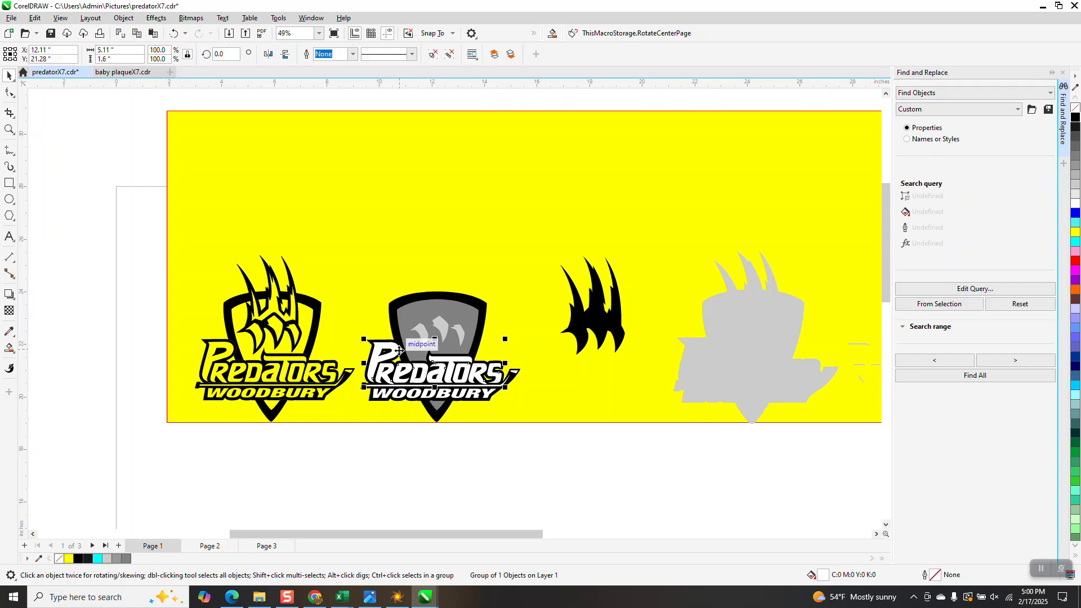
key(Up)
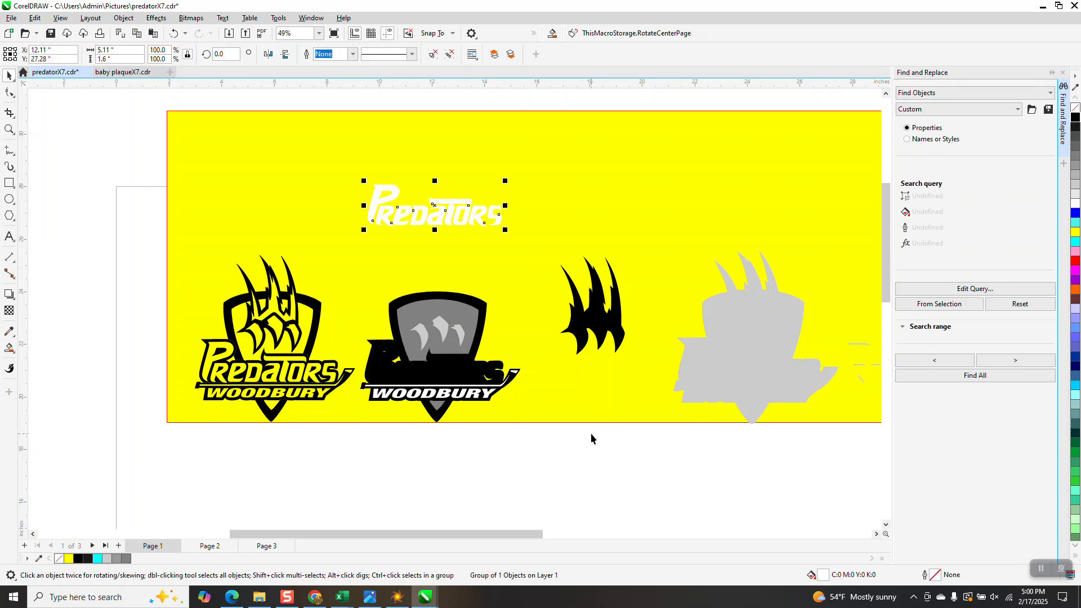
click(1075, 108)
right_click(1075, 117)
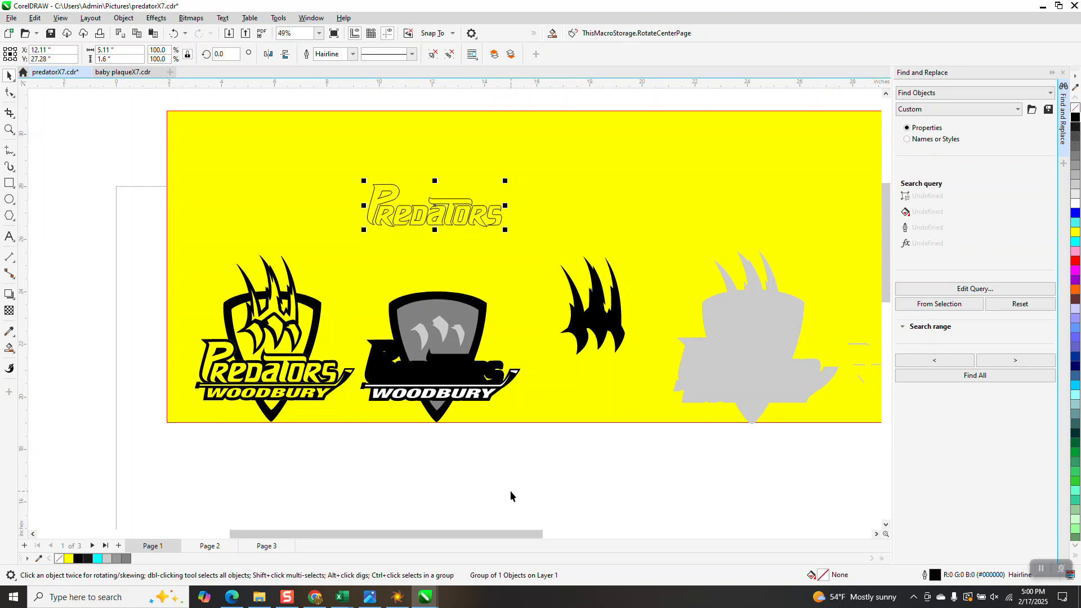
Step: Give the black Predators backing shape no fill and a black hairline outline, and move it 6 inches up around the outlined lettering
click(445, 374)
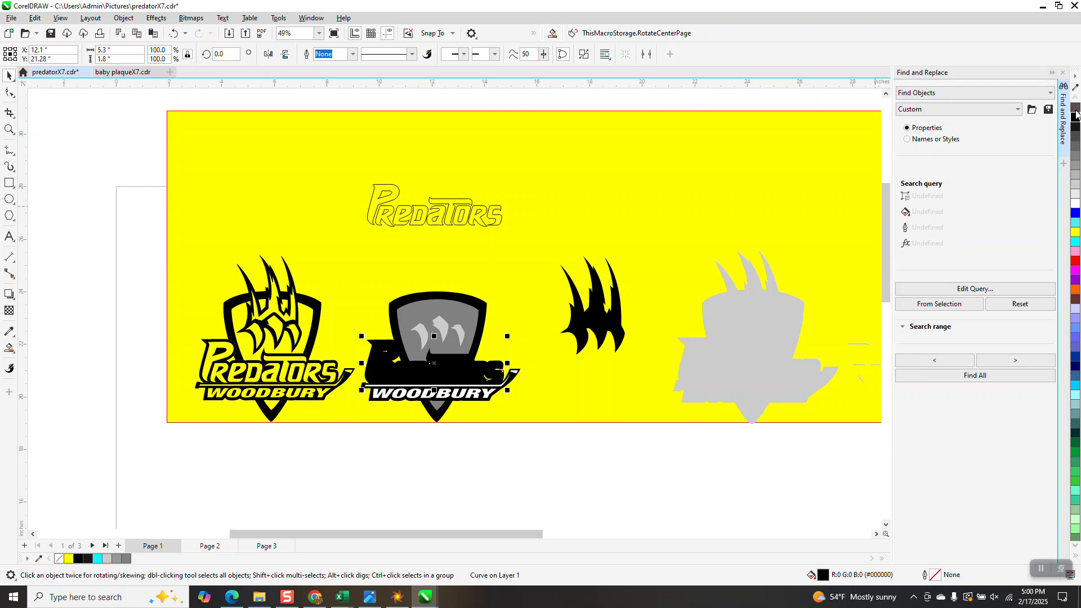
click(1075, 108)
right_click(1074, 120)
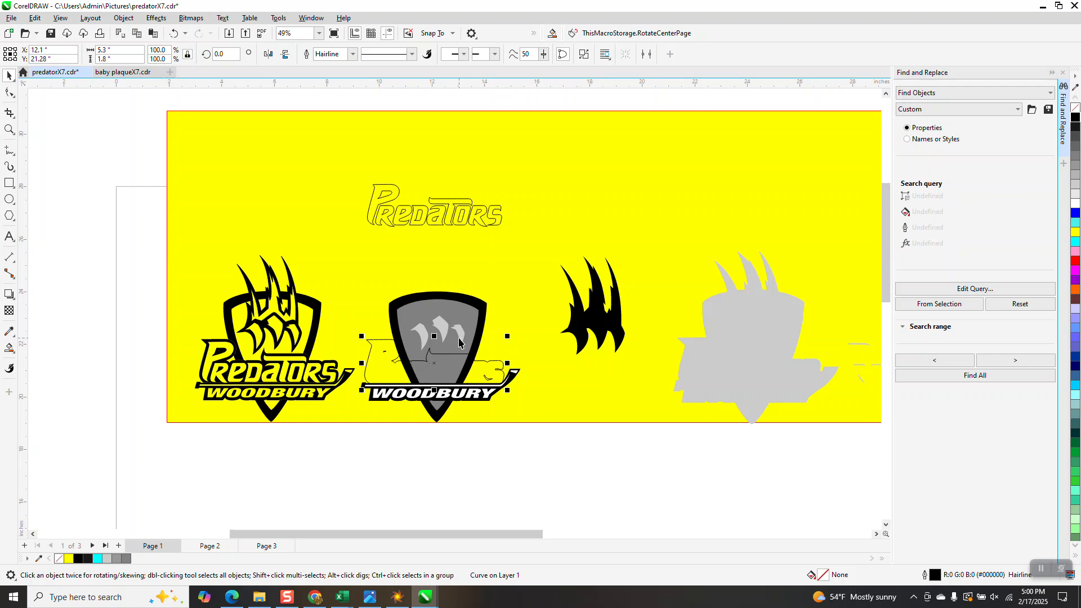
key(Up)
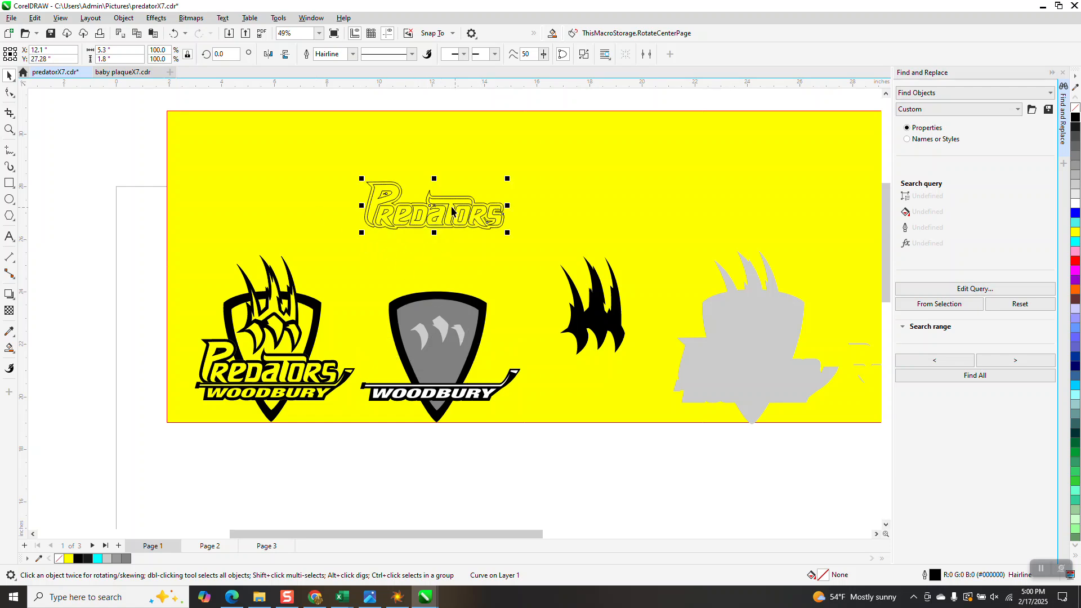
Step: Smart Fill the area between the outlined Predators letters and their surrounding contour with black and no outline
click(9, 129)
drag(358, 173, 530, 252)
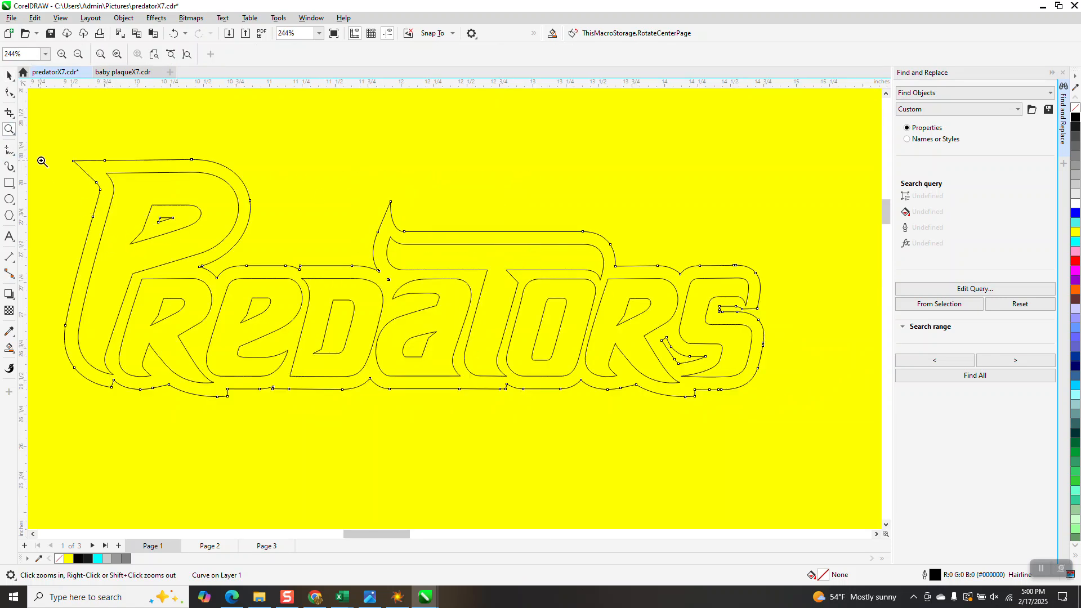
click(9, 75)
click(10, 349)
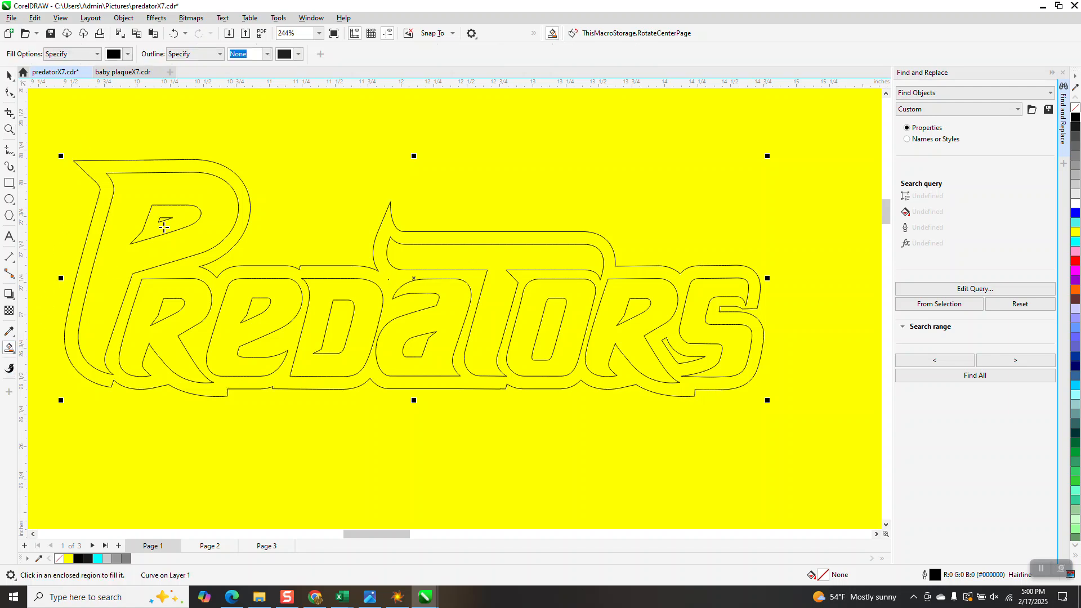
click(180, 171)
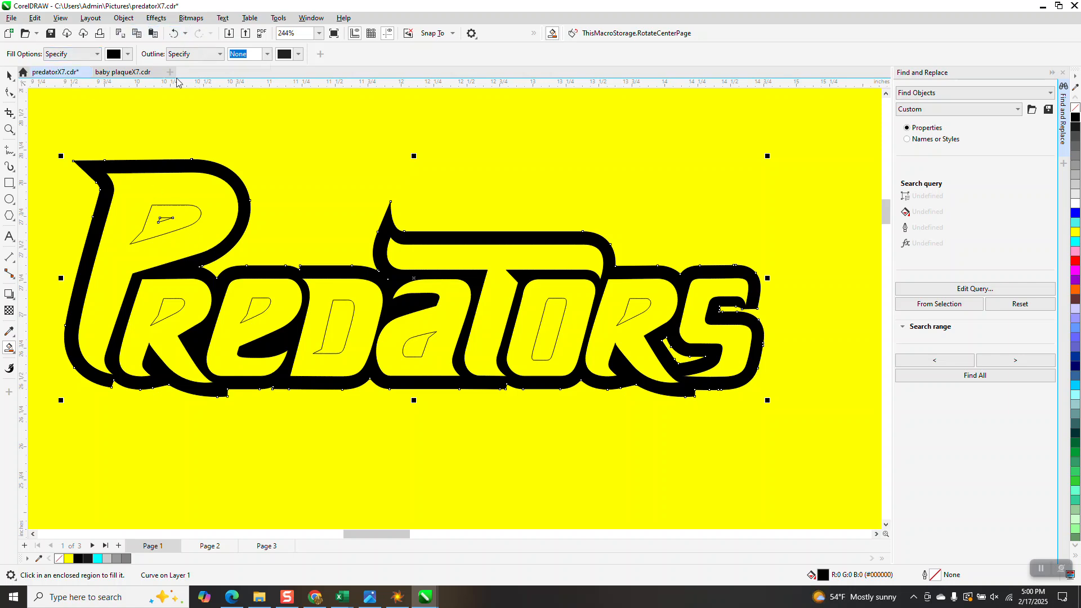
Step: Smart Fill the enclosed counters of the letters P, R, E, D, A, O and R in Predators with black
click(184, 219)
click(176, 304)
click(252, 311)
click(331, 322)
click(424, 343)
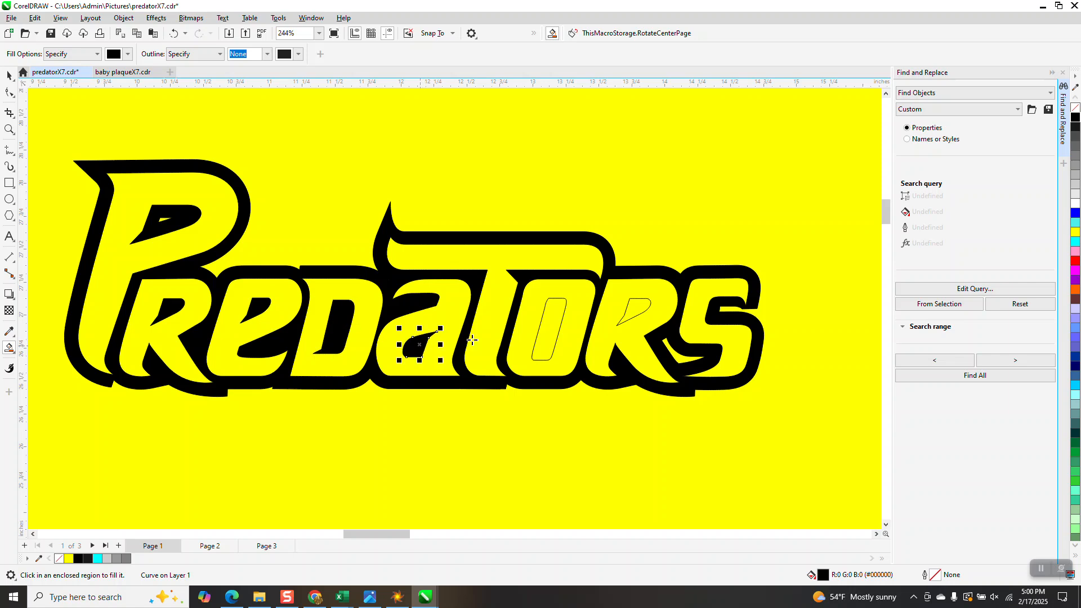
click(559, 333)
click(637, 307)
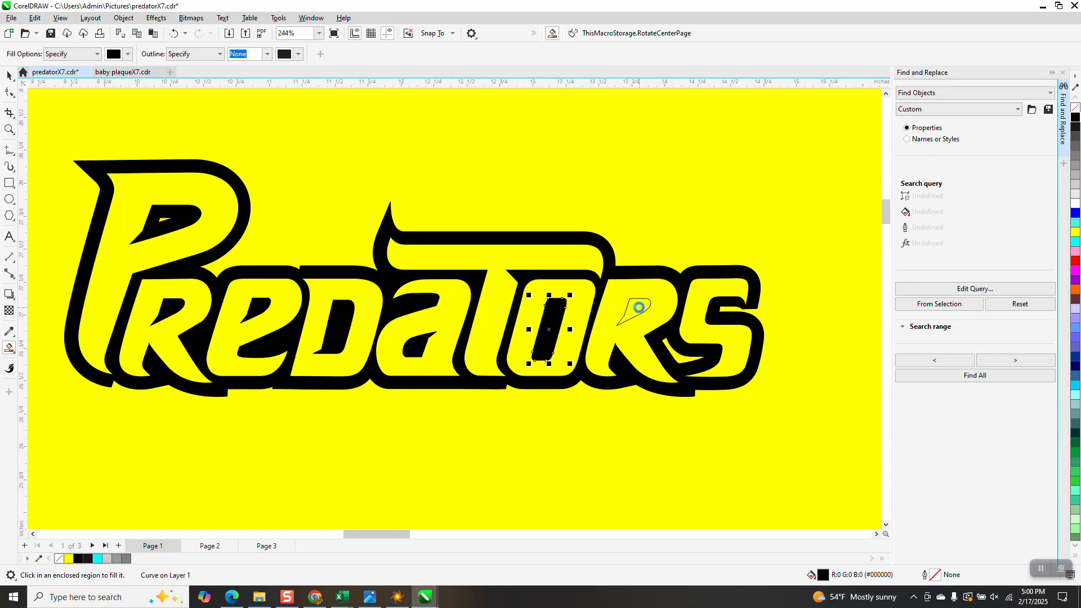
scroll(555, 403, down, 4)
click(13, 94)
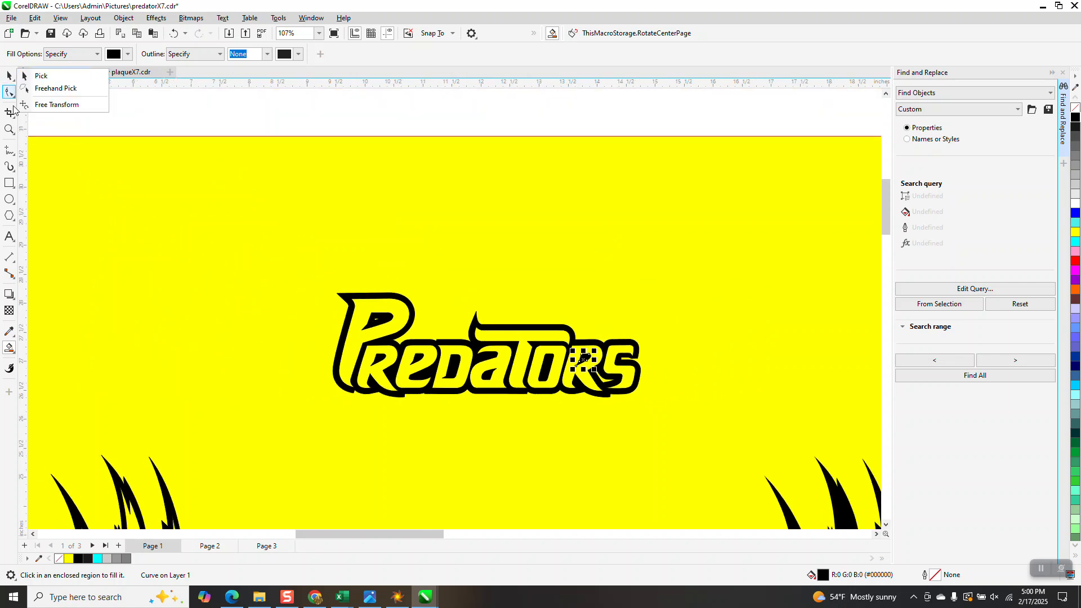
Step: Move the two stacked black Smart Fill copies of the Predators contour 6 inches up, off the hairline lettering
click(369, 298)
click(392, 298)
scroll(408, 323, down, 2)
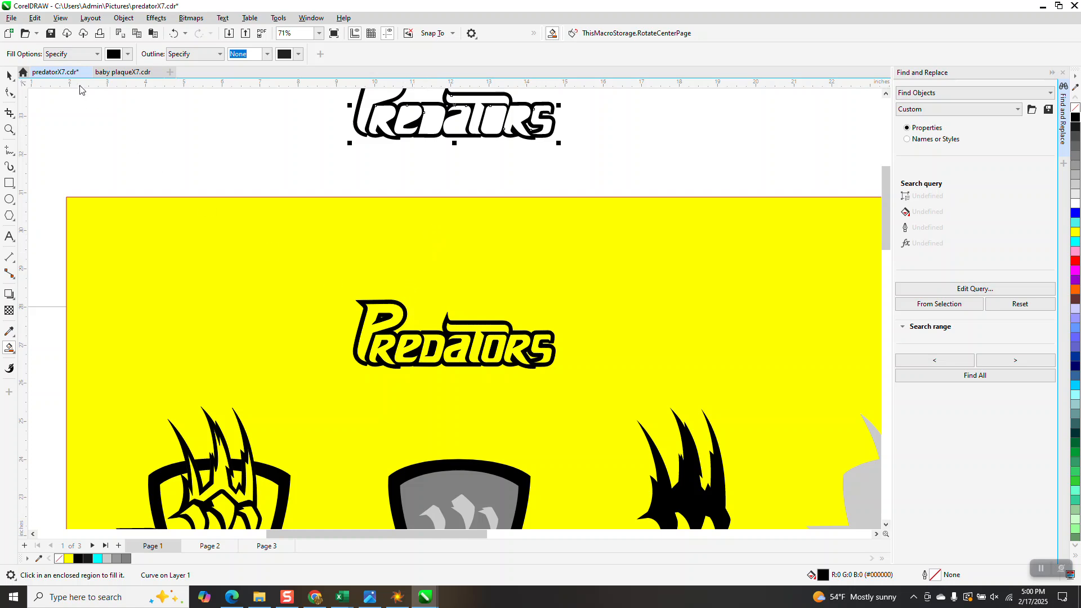
click(9, 75)
click(382, 179)
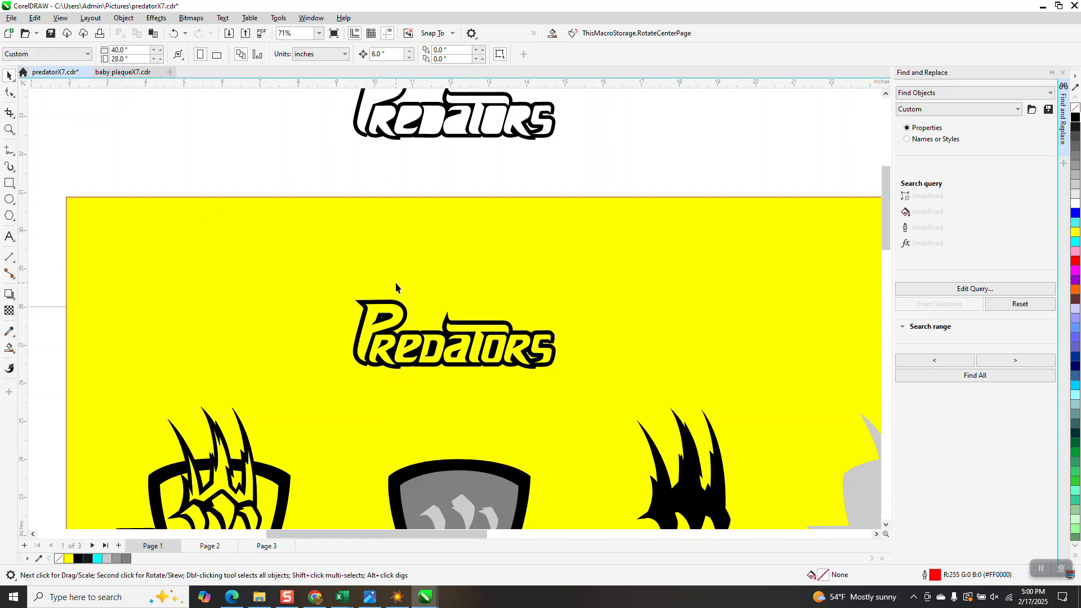
click(395, 302)
key(Up)
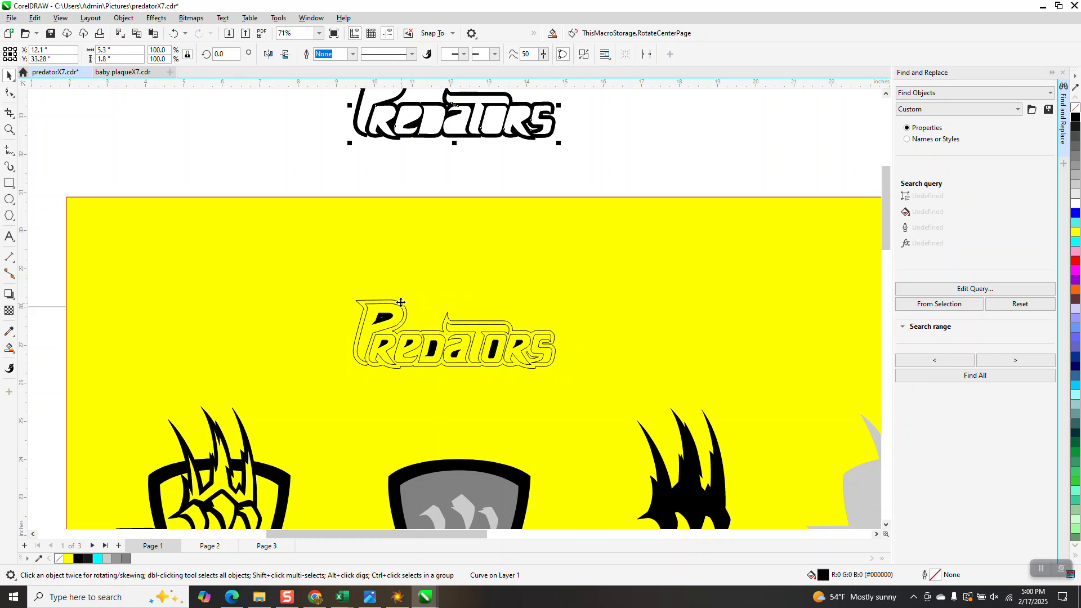
Step: Delete the hairline Predators lettering and its surrounding hairline contour from the yellow background
click(404, 316)
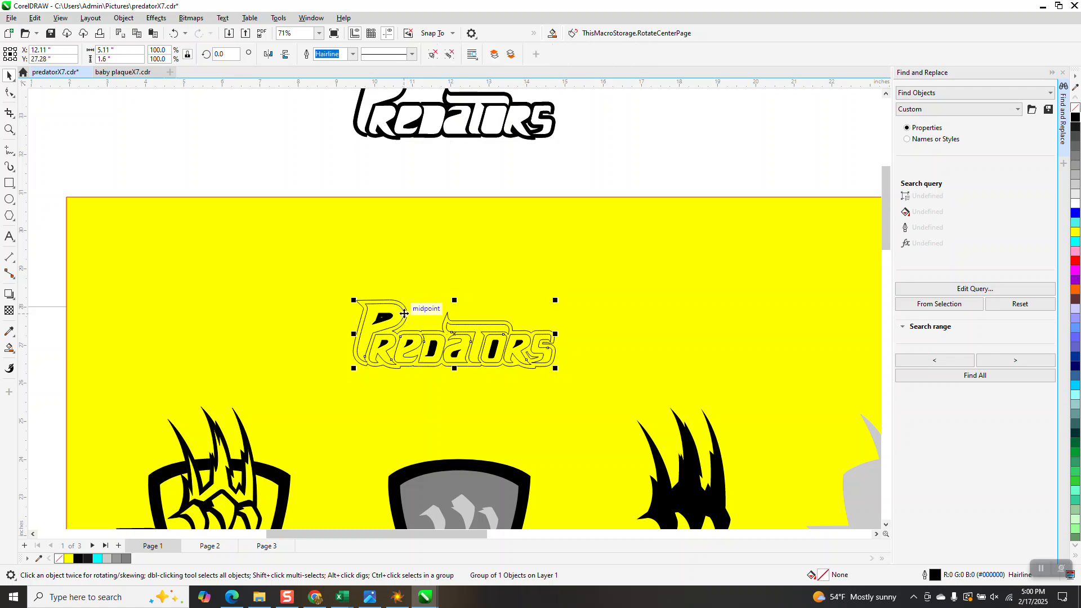
key(Delete)
click(407, 310)
key(Delete)
scroll(407, 314, down, 3)
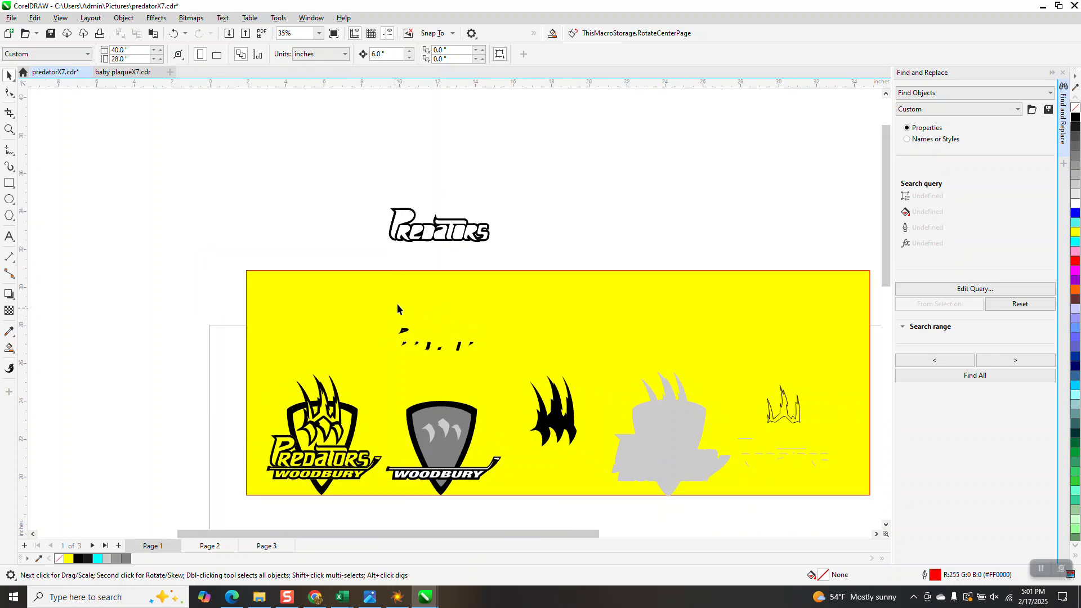
Step: Move one black Predators contour copy 6 inches down, back around the letter counters on the yellow background
click(395, 240)
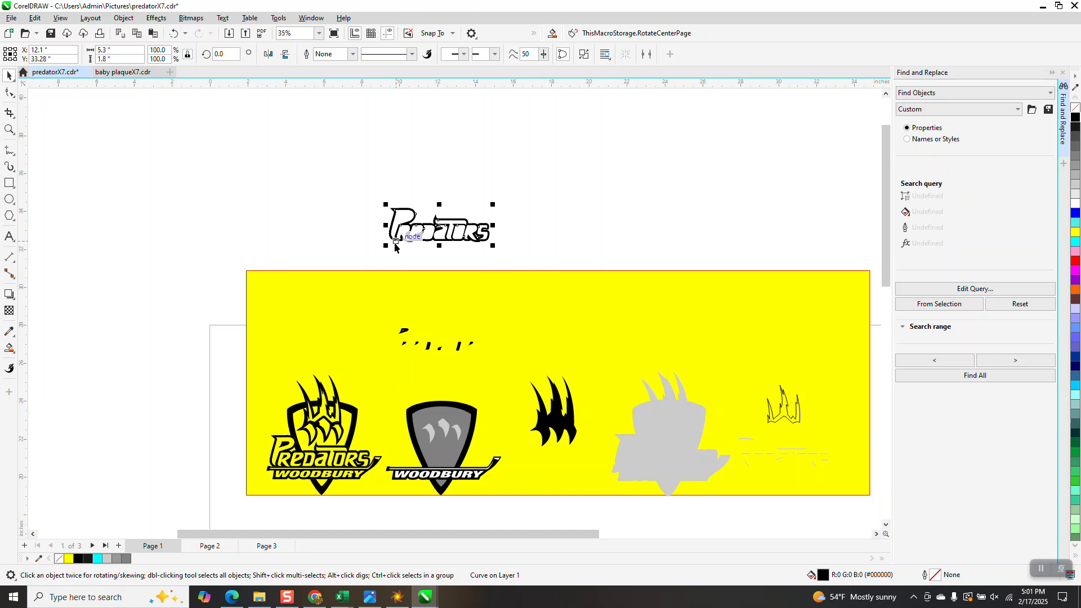
key(Down)
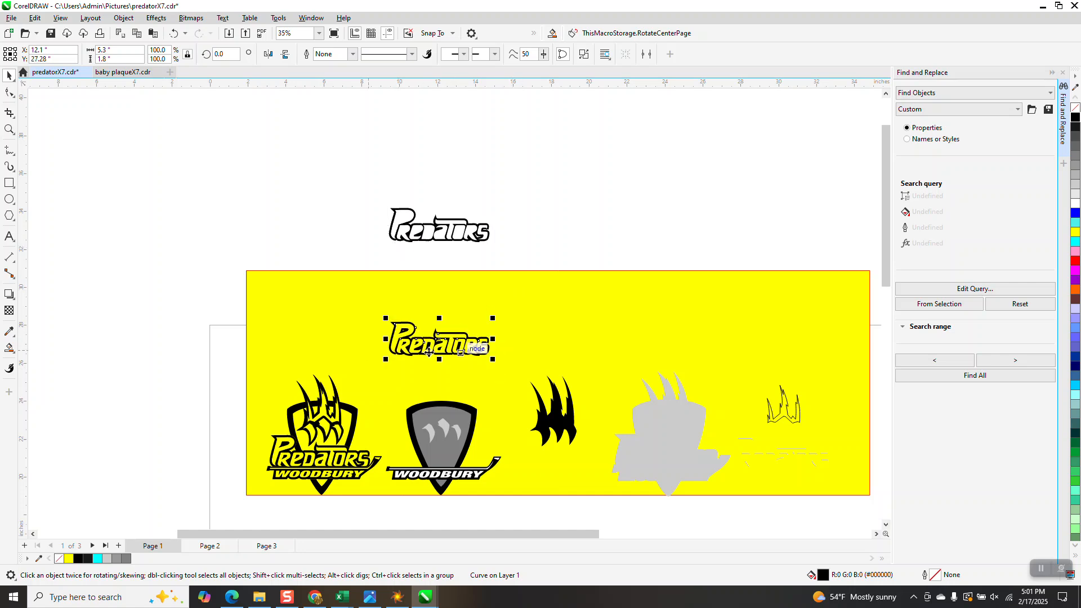
click(561, 244)
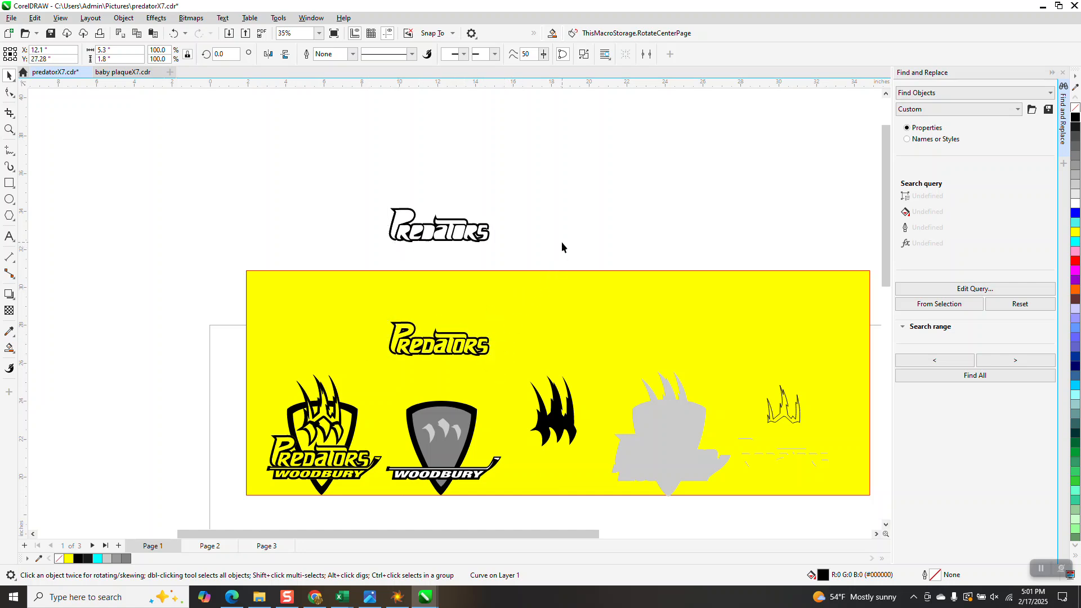
Step: Move the black Predators contour and its separate letter counters 6 inches down onto the second logo above WOODBURY
click(488, 340)
click(484, 341)
click(9, 129)
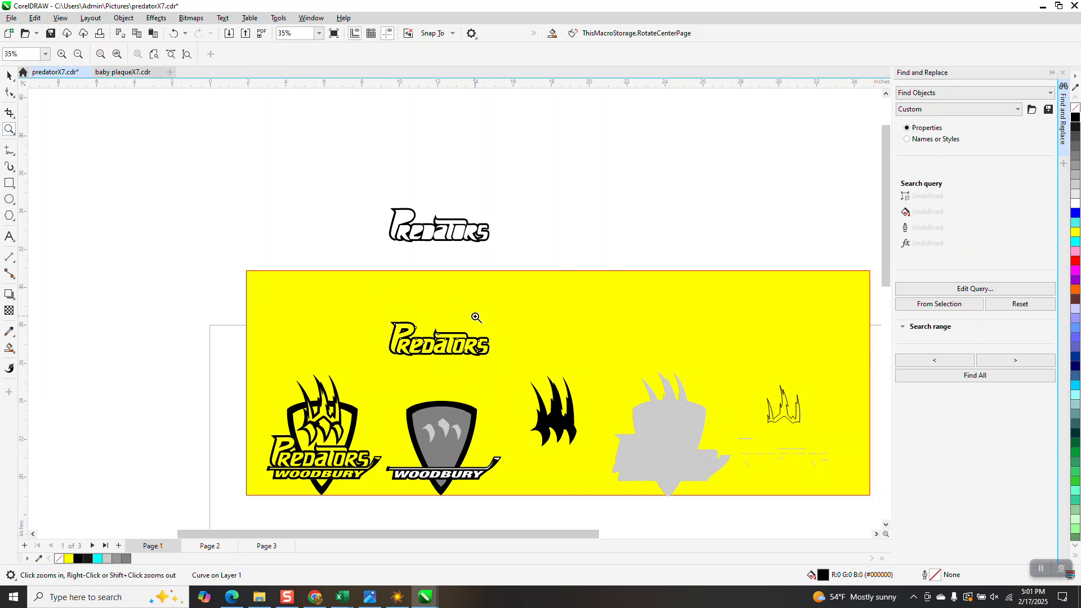
drag(370, 300, 573, 419)
right_click(340, 300)
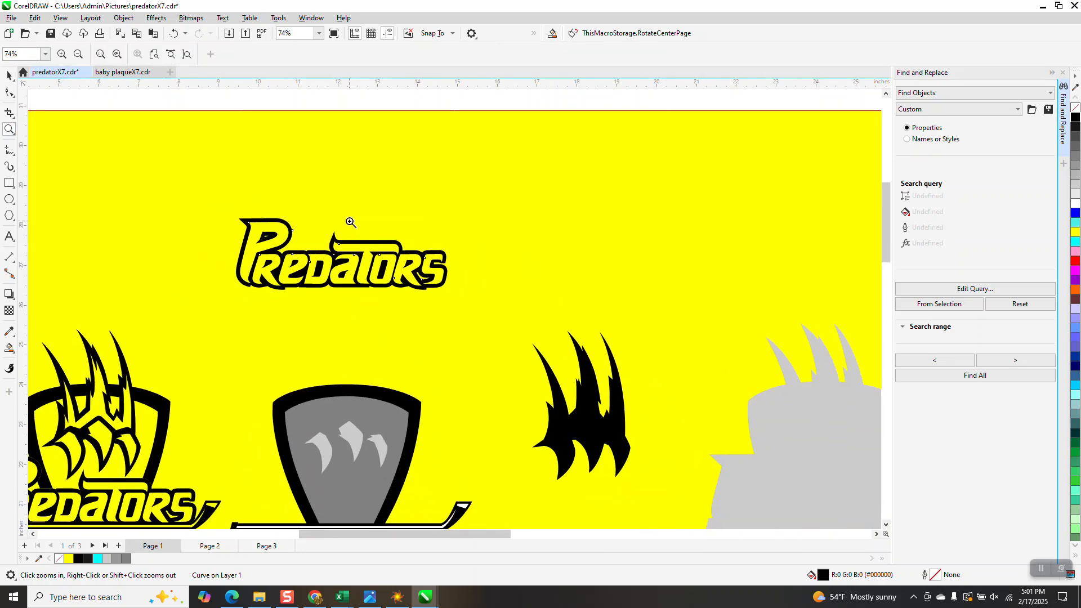
click(10, 77)
scroll(341, 241, down, 1)
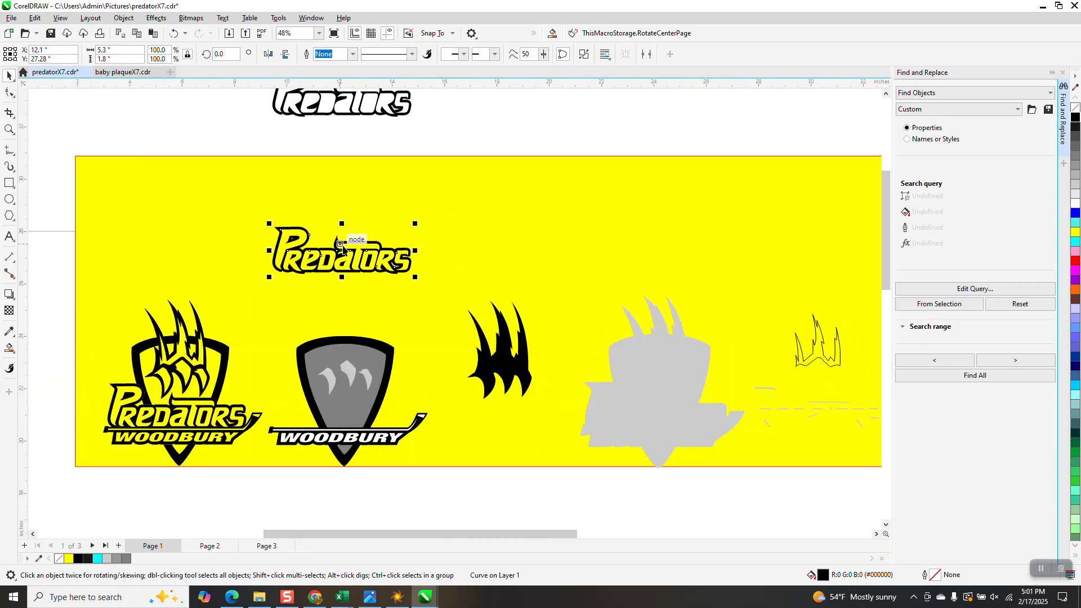
key(Down)
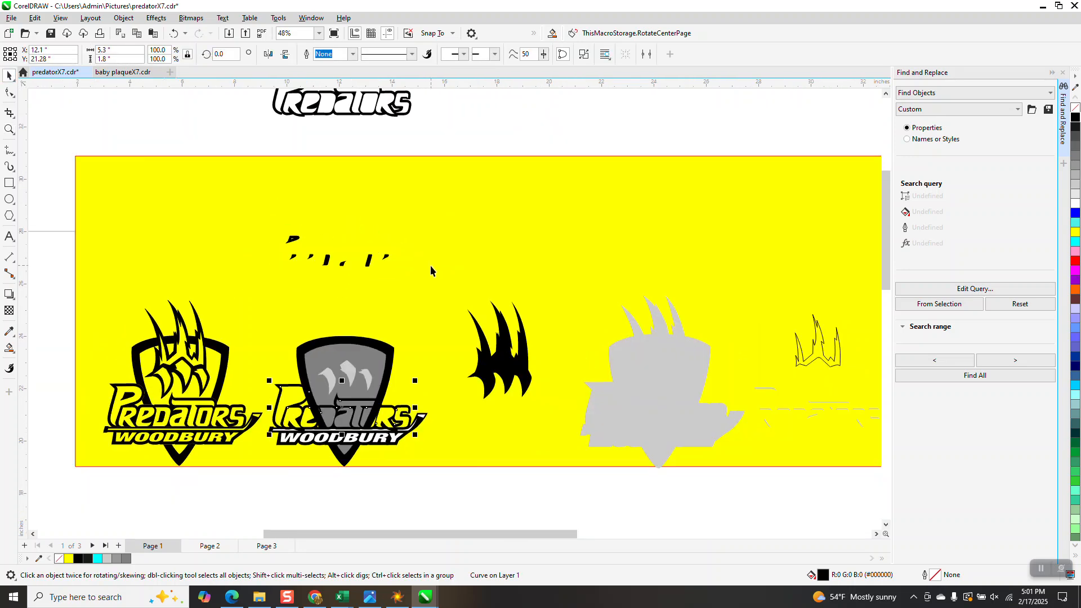
drag(251, 158, 418, 282)
key(Down)
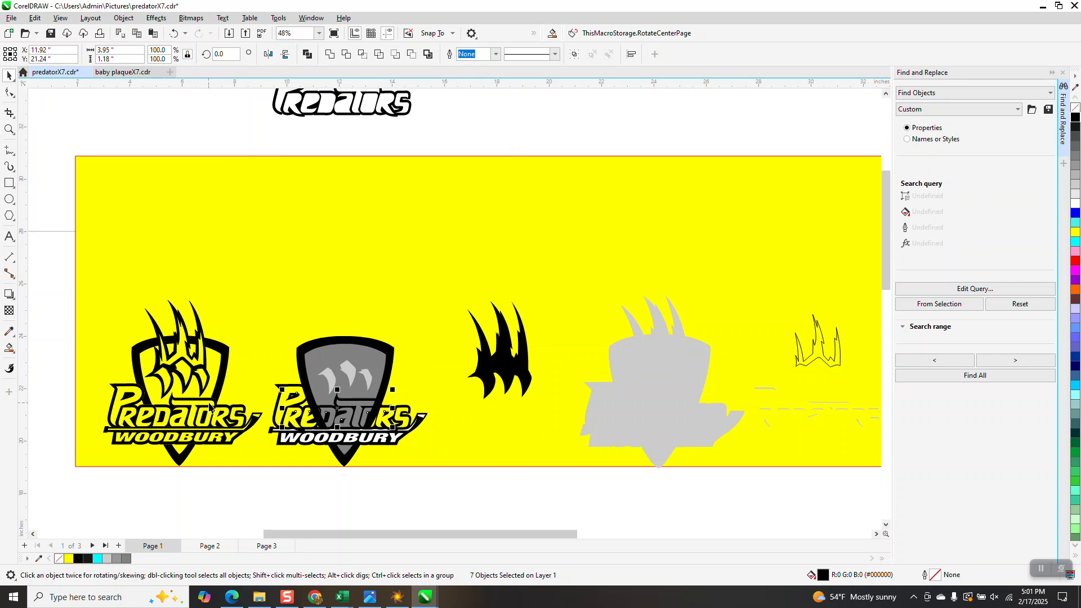
Step: Move the second logo's grey inner shield and black outer shield 6 inches up, off the Predators lettering
click(372, 359)
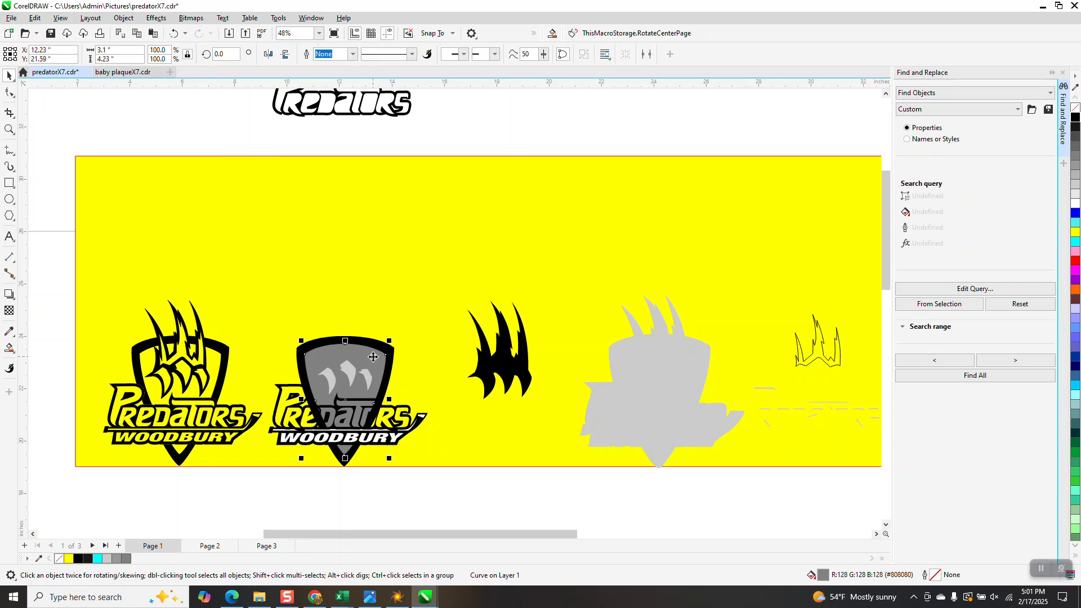
key(Page_Down)
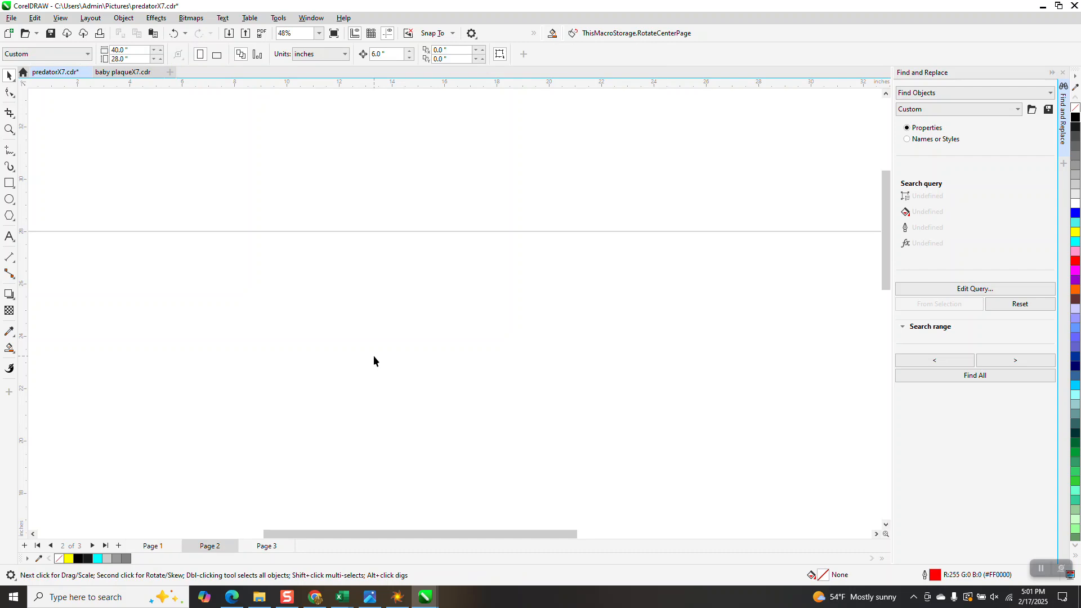
key(Page_Up)
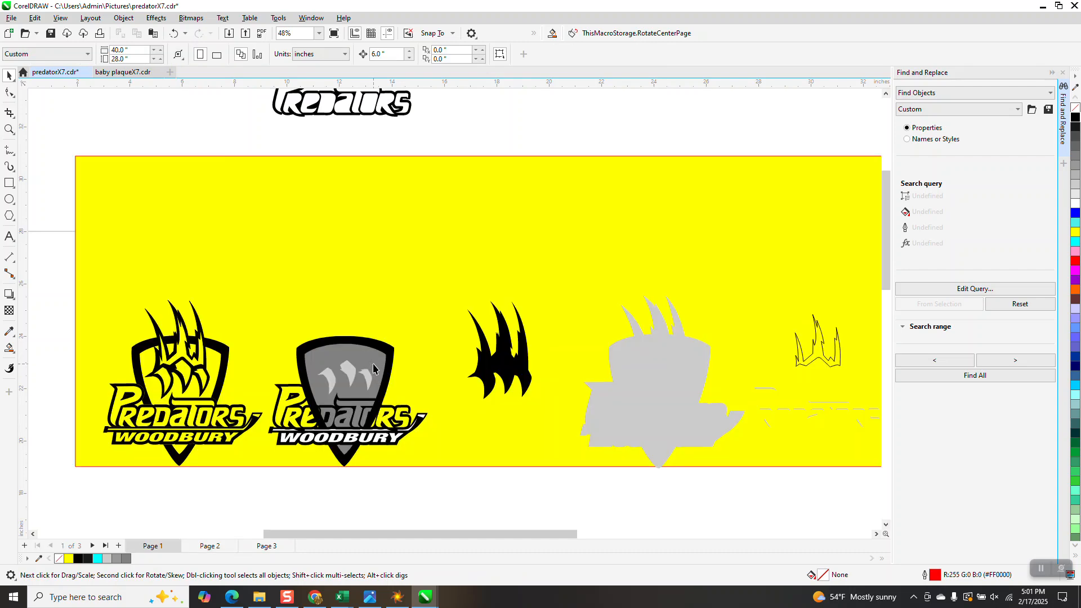
key(Up)
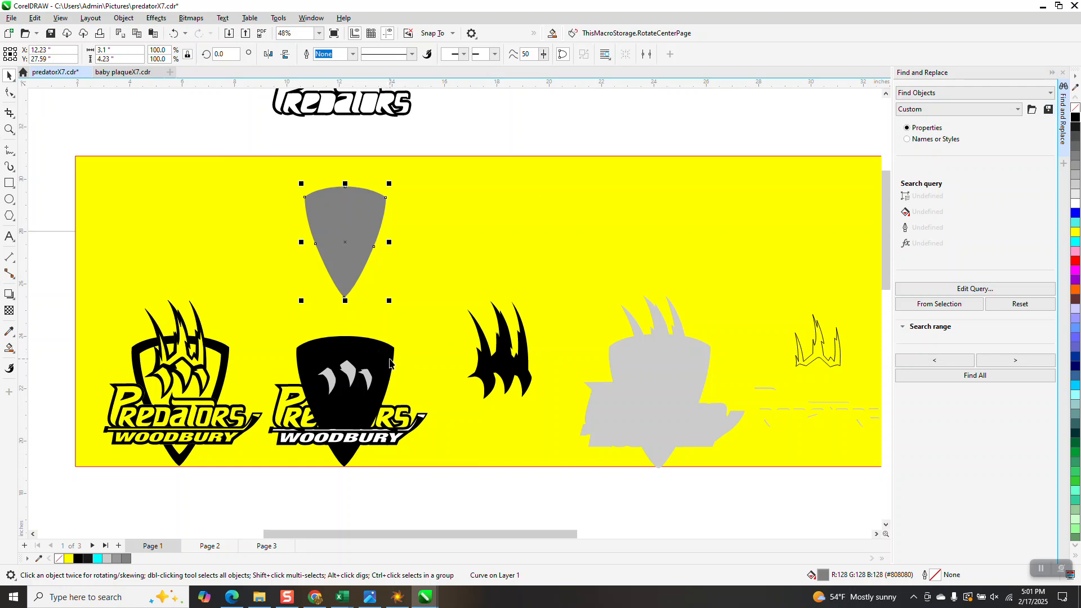
click(390, 360)
key(Up)
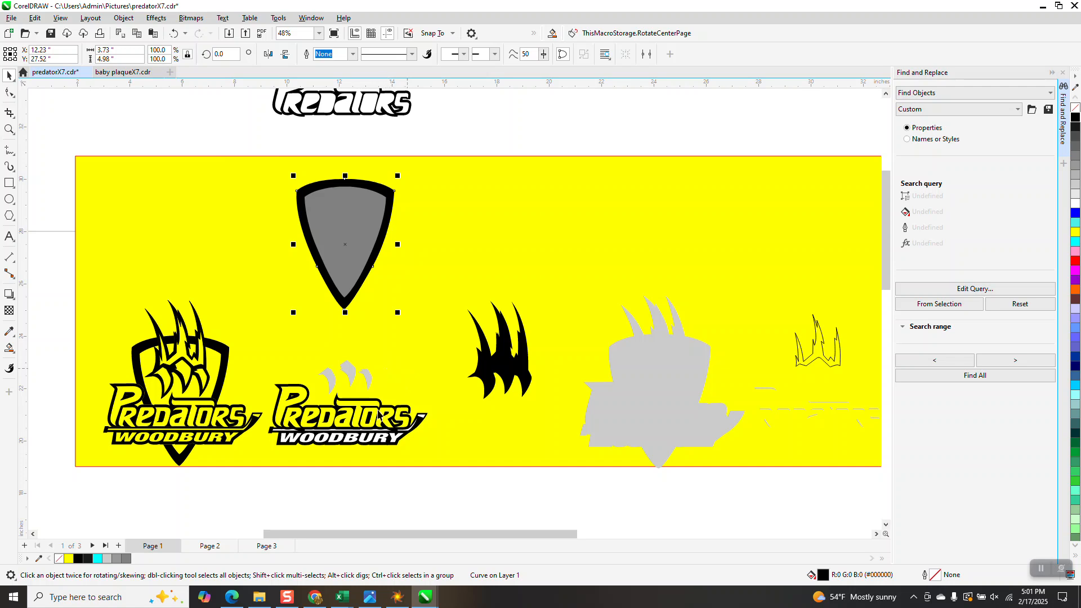
Step: Move the grey inner shield 6 inches down and give it no fill with a black hairline outline
click(348, 252)
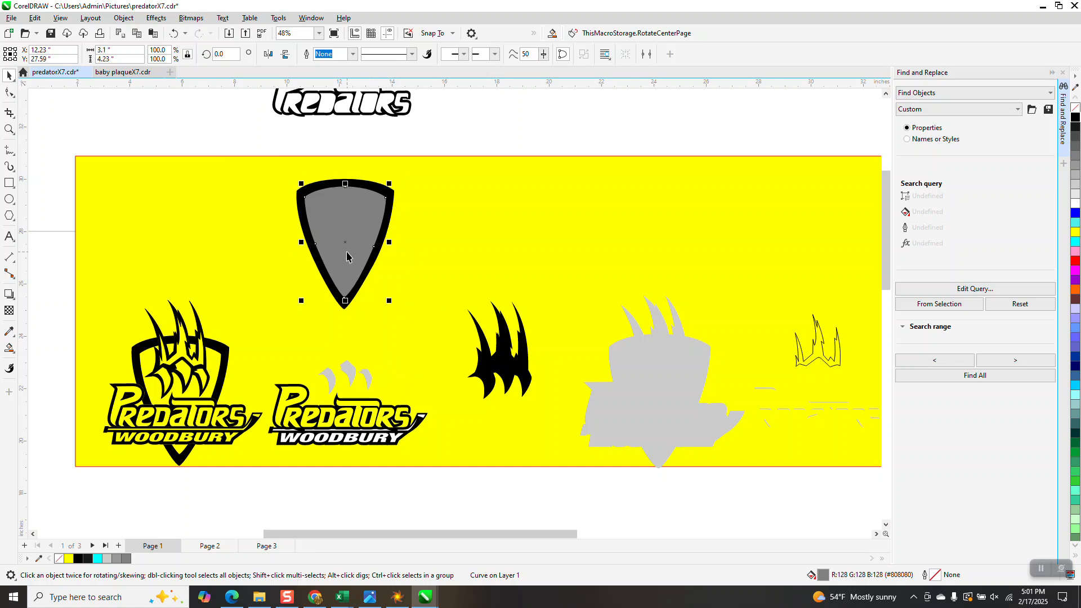
key(Down)
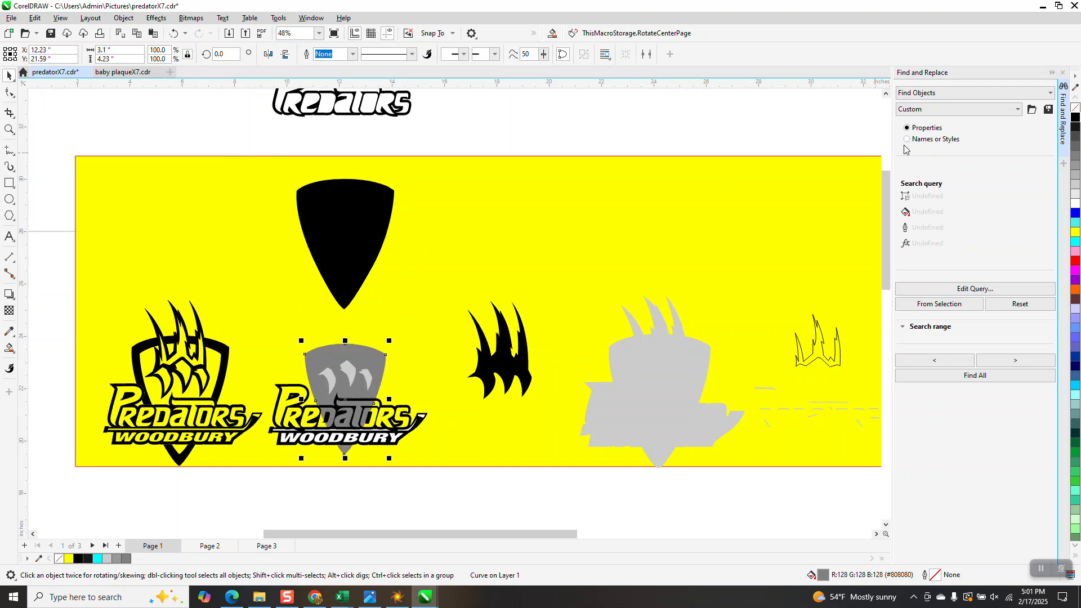
click(1075, 107)
right_click(1075, 117)
click(9, 129)
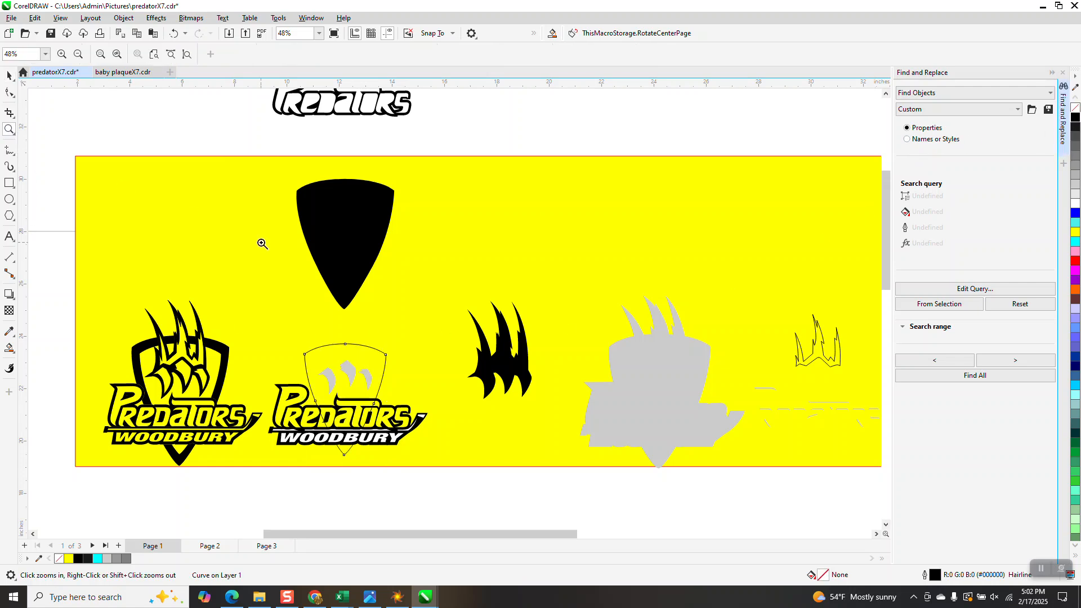
drag(289, 302, 551, 507)
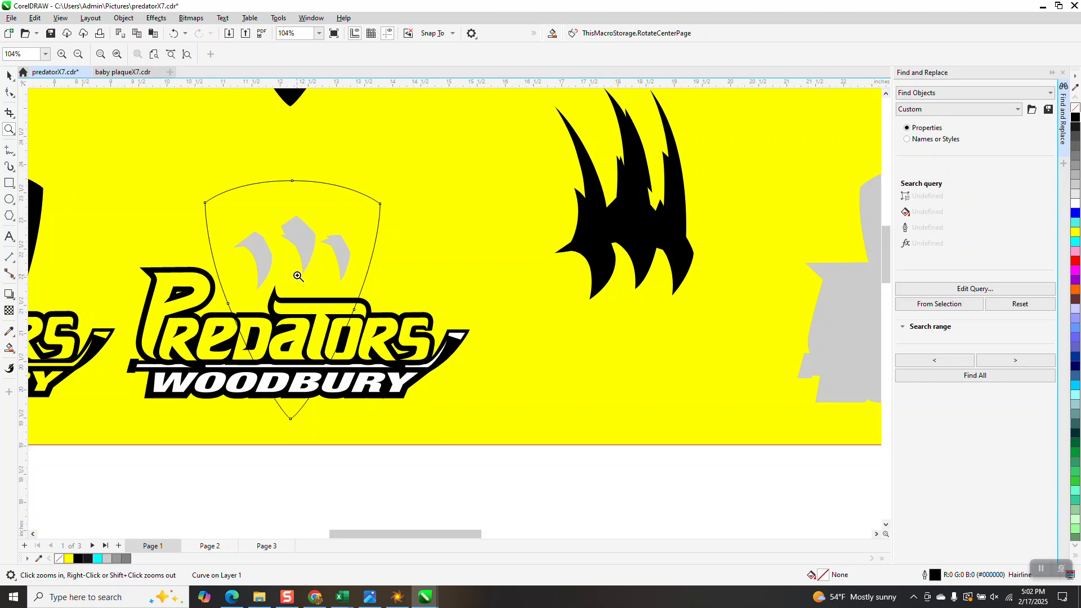
scroll(397, 407, down, 2)
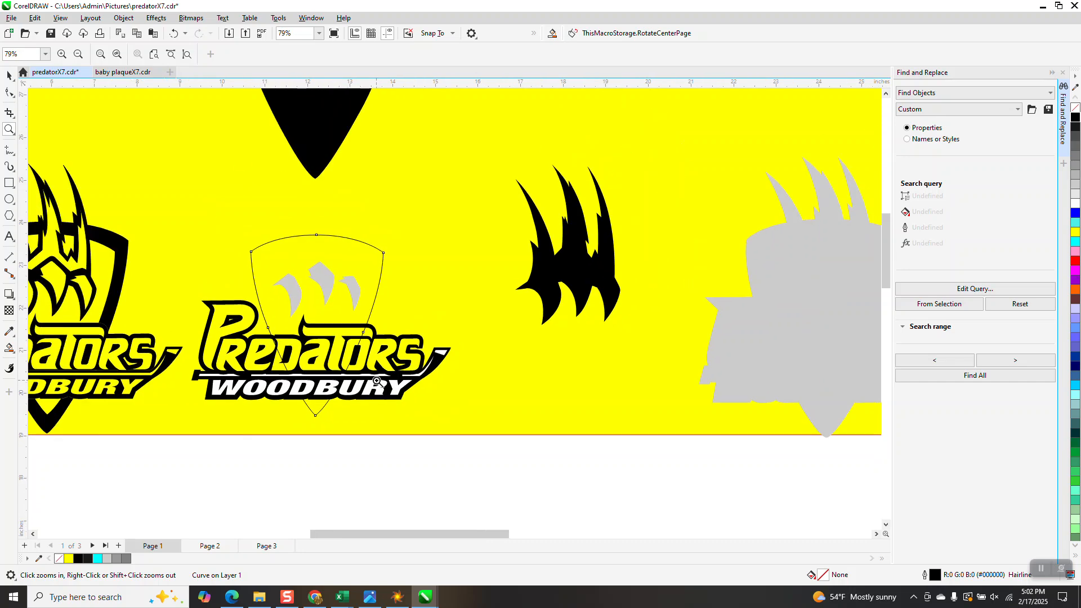
click(7, 76)
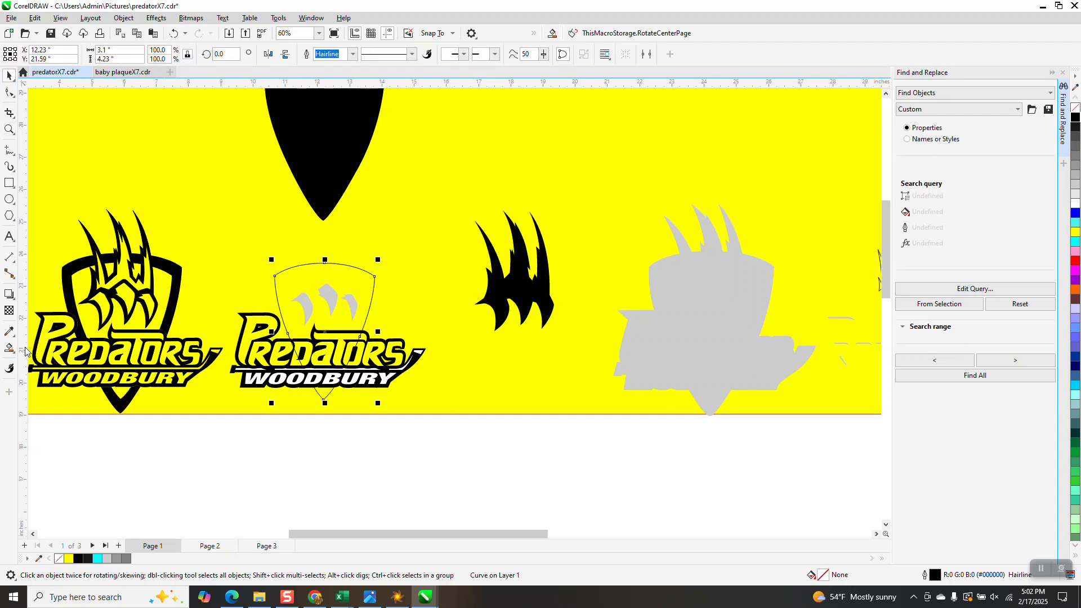
scroll(339, 352, down, 2)
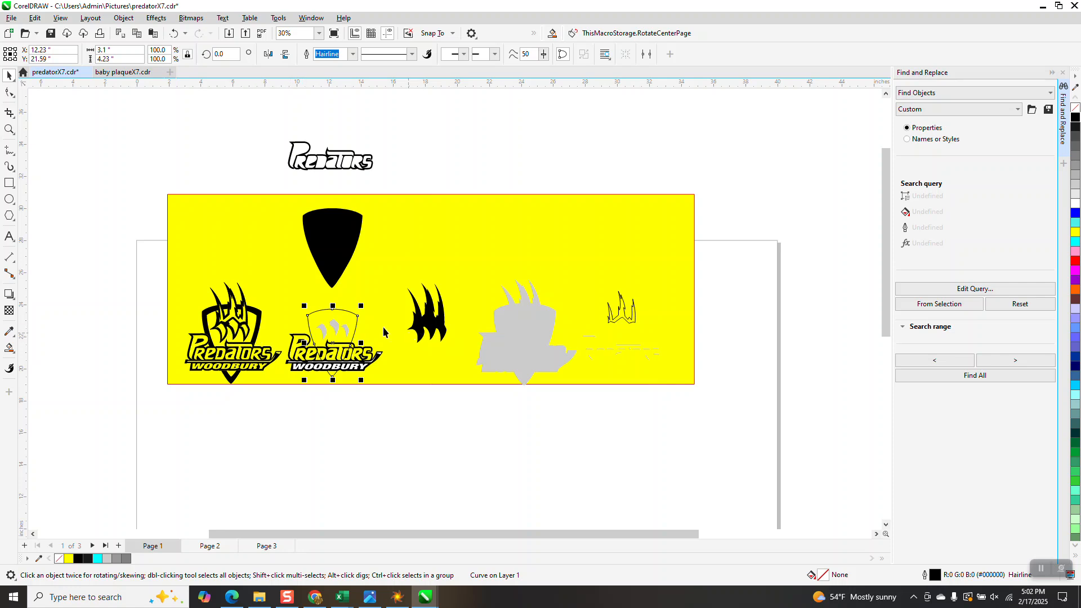
Step: Try to Smart Fill the outlined shield area above the Predators lettering with light grey #B3B3B3, and undo it
click(9, 129)
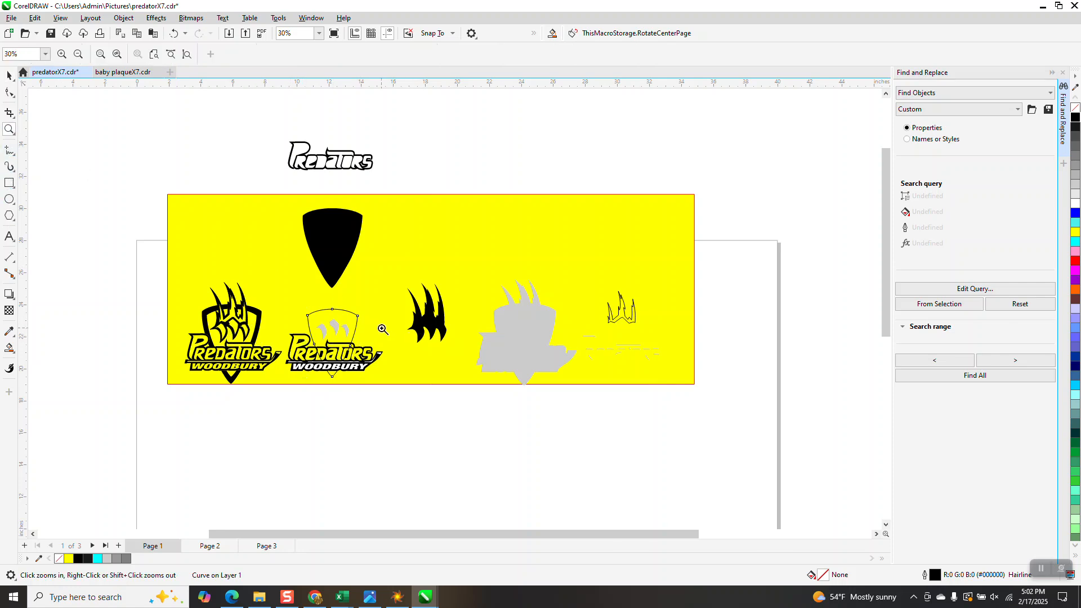
drag(284, 299, 506, 422)
click(7, 74)
click(9, 349)
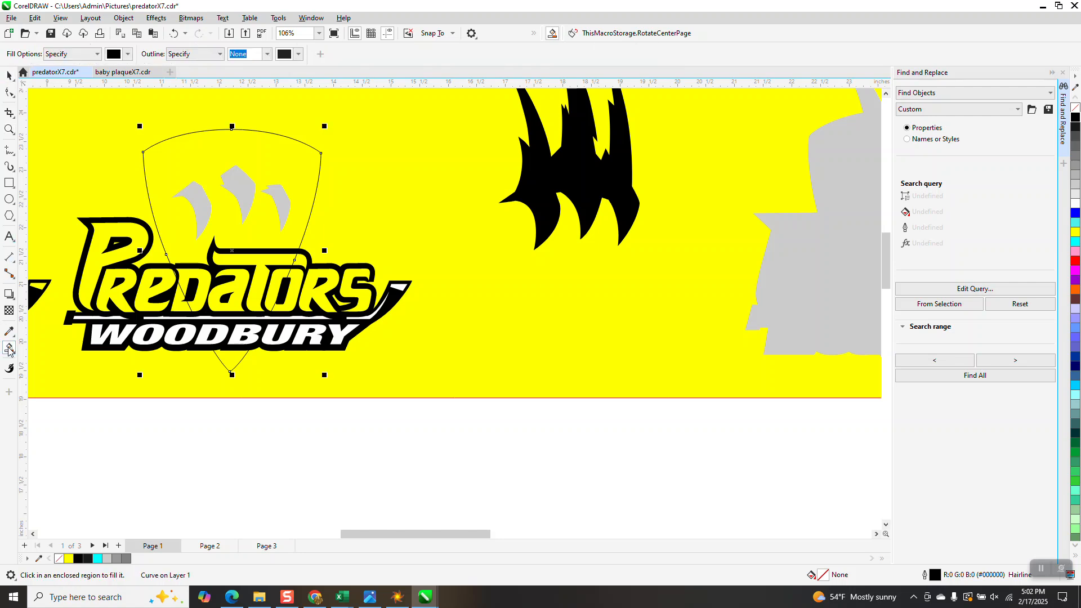
click(128, 54)
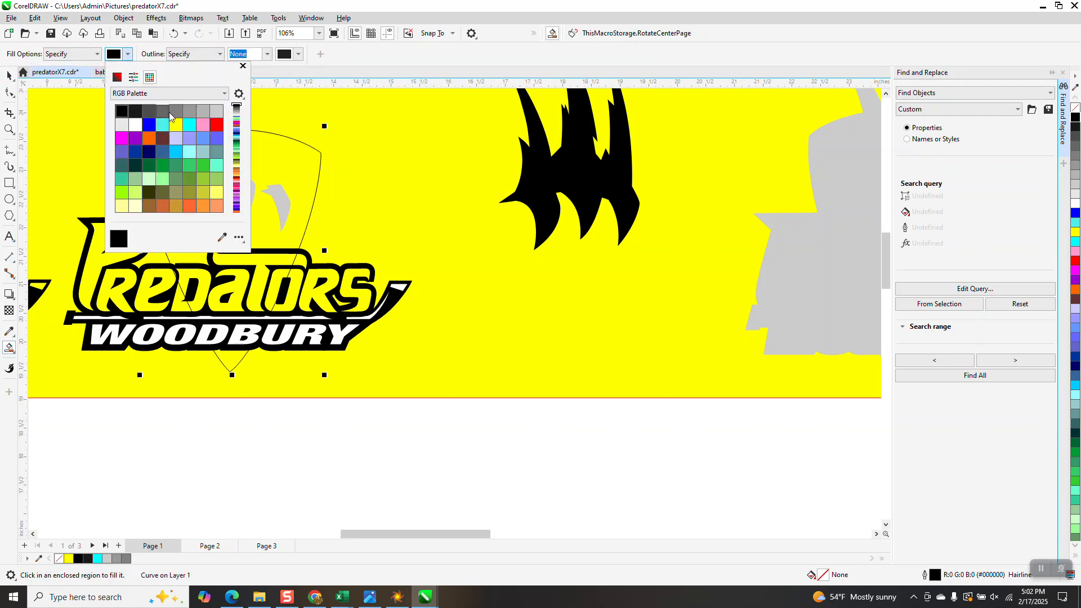
click(204, 116)
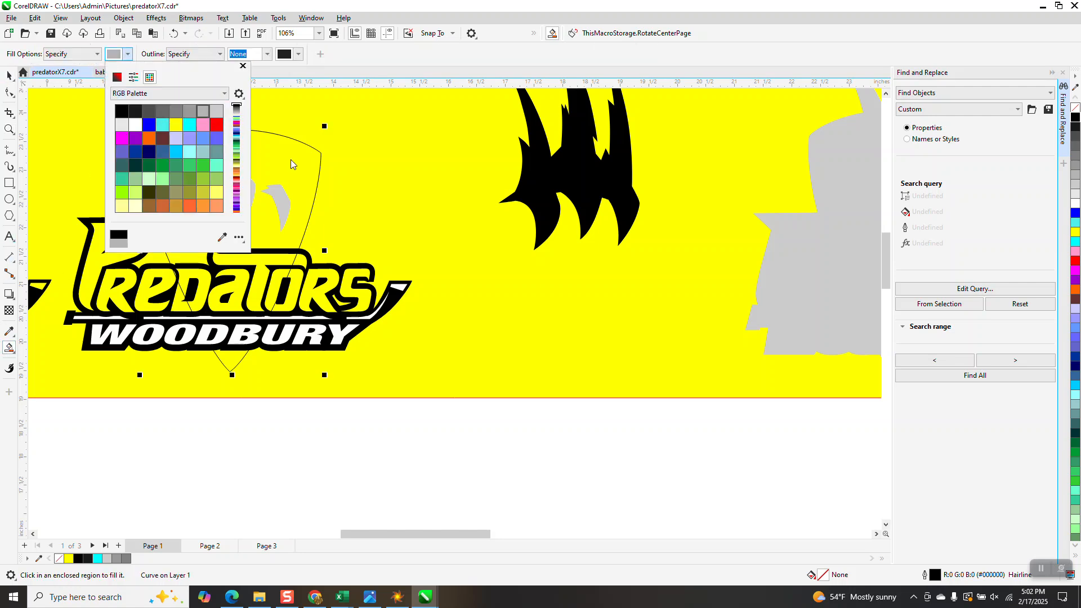
click(289, 163)
click(295, 160)
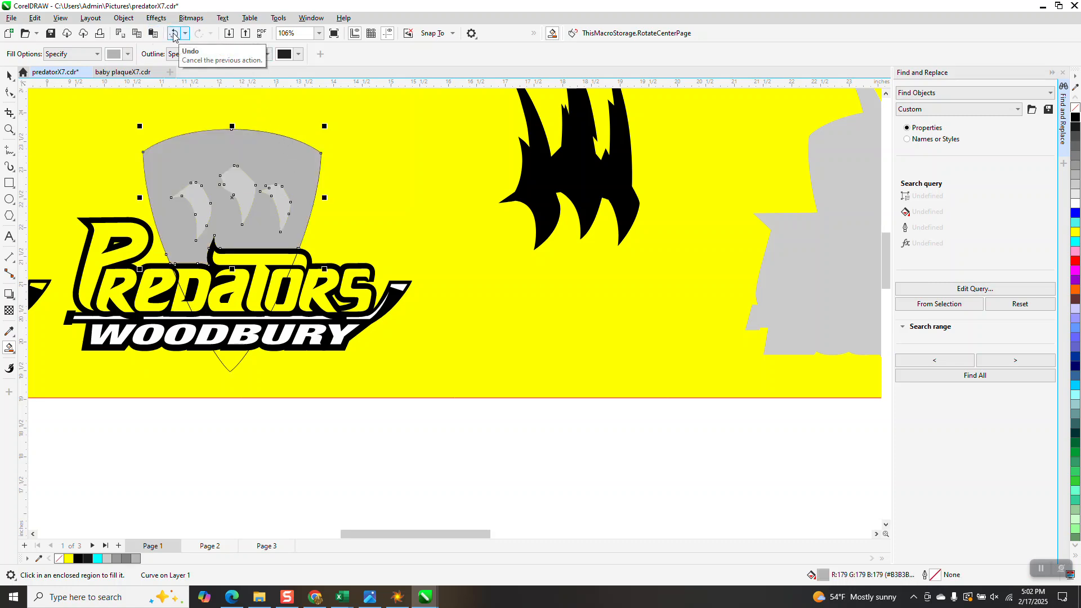
click(174, 35)
Step: Try to Smart Fill the shield area around the claws with the lighter grey #CCCCCC, and undo it
click(128, 54)
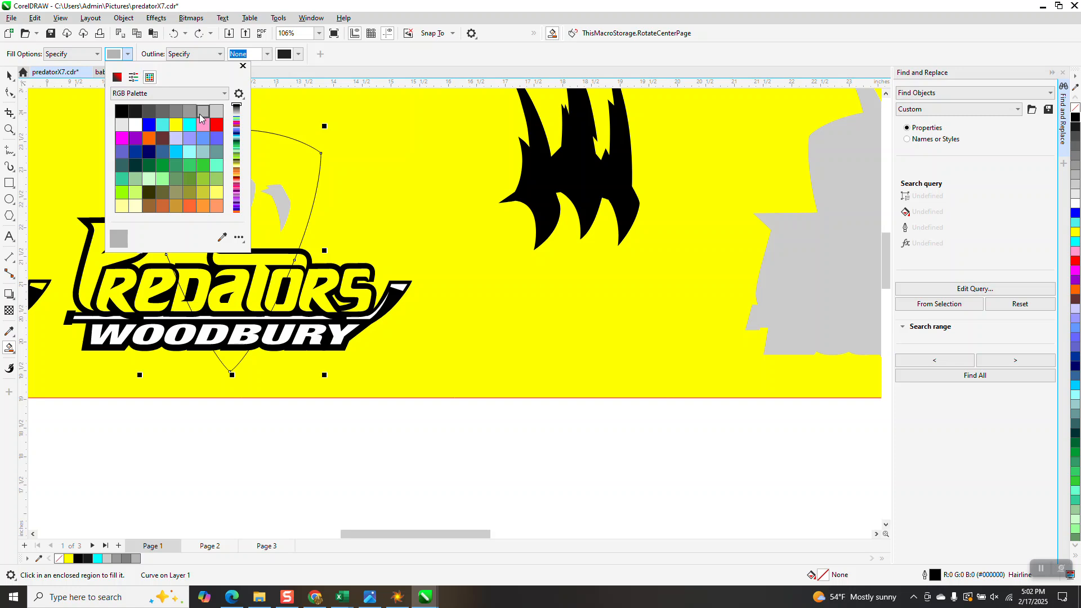
click(217, 111)
click(272, 161)
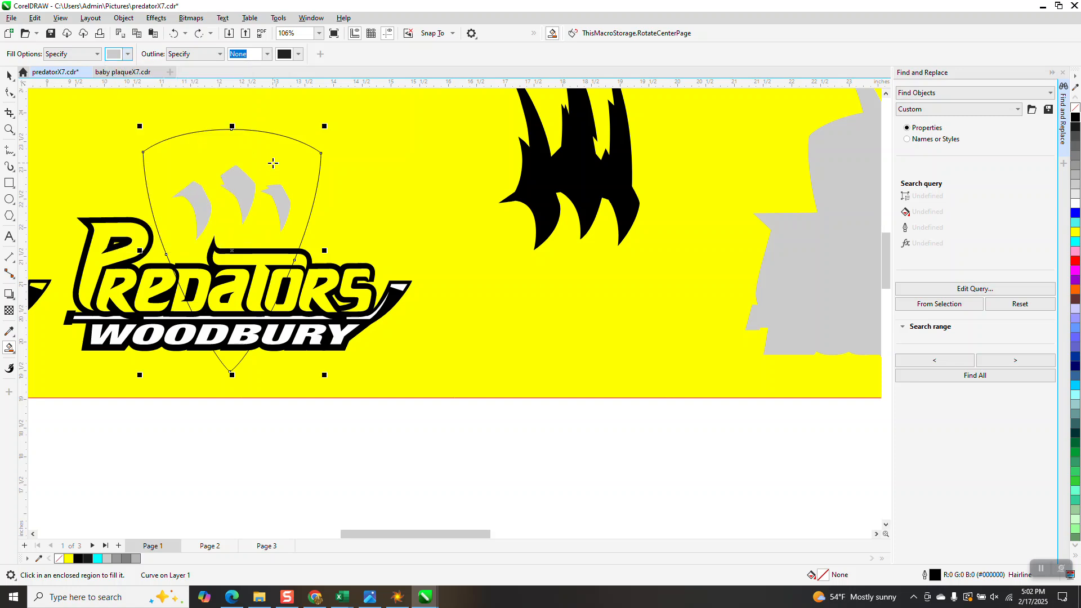
click(273, 161)
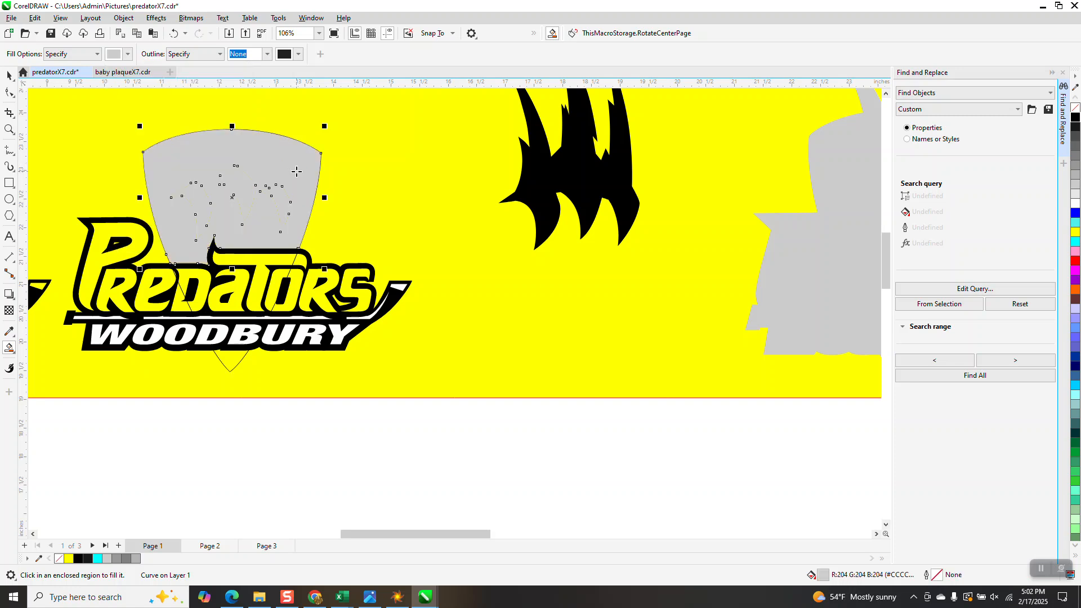
click(174, 35)
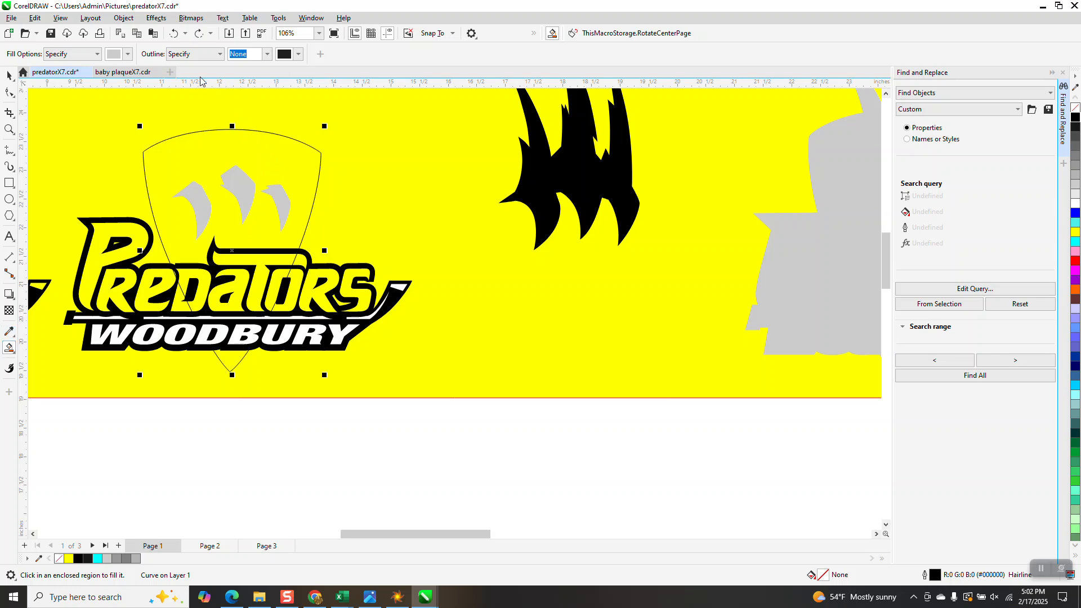
Step: Smart Fill the outlined shield area around the claws and the shield tip below WOODBURY with very light grey #E6E6E6
click(128, 54)
click(126, 125)
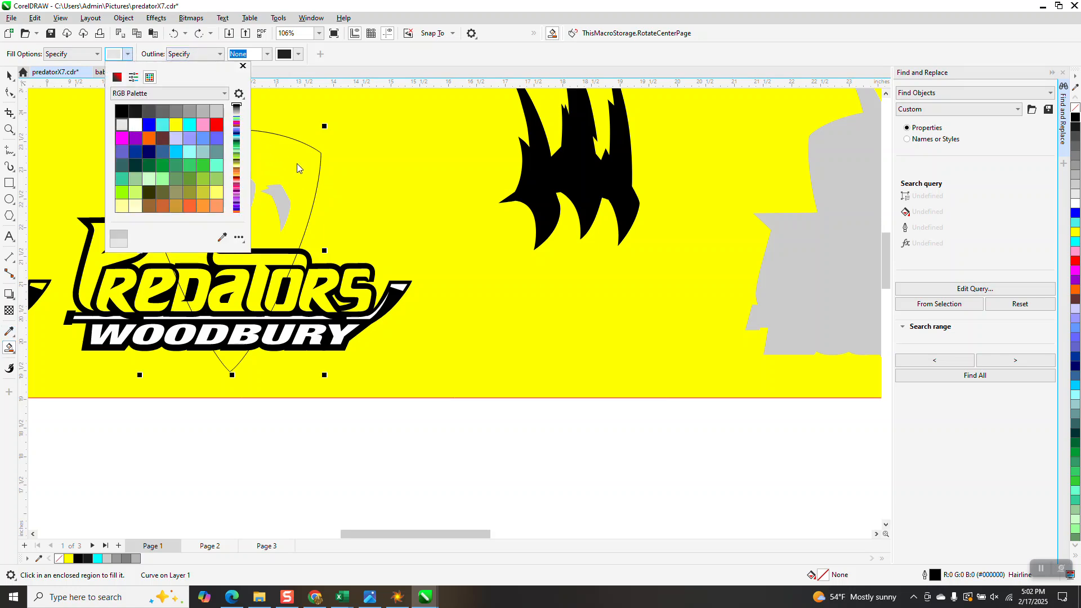
click(296, 163)
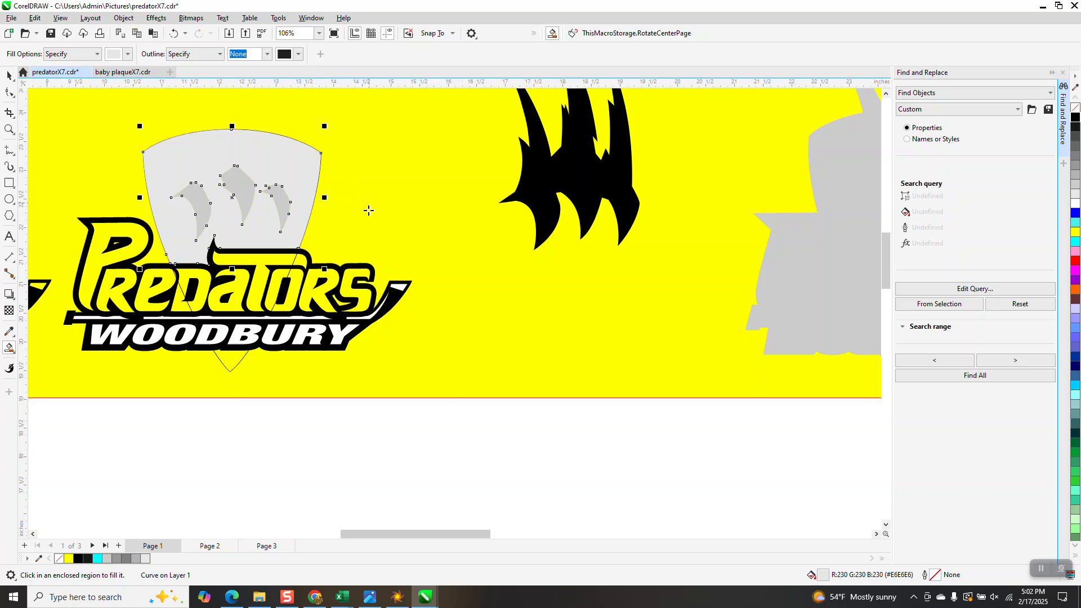
click(231, 365)
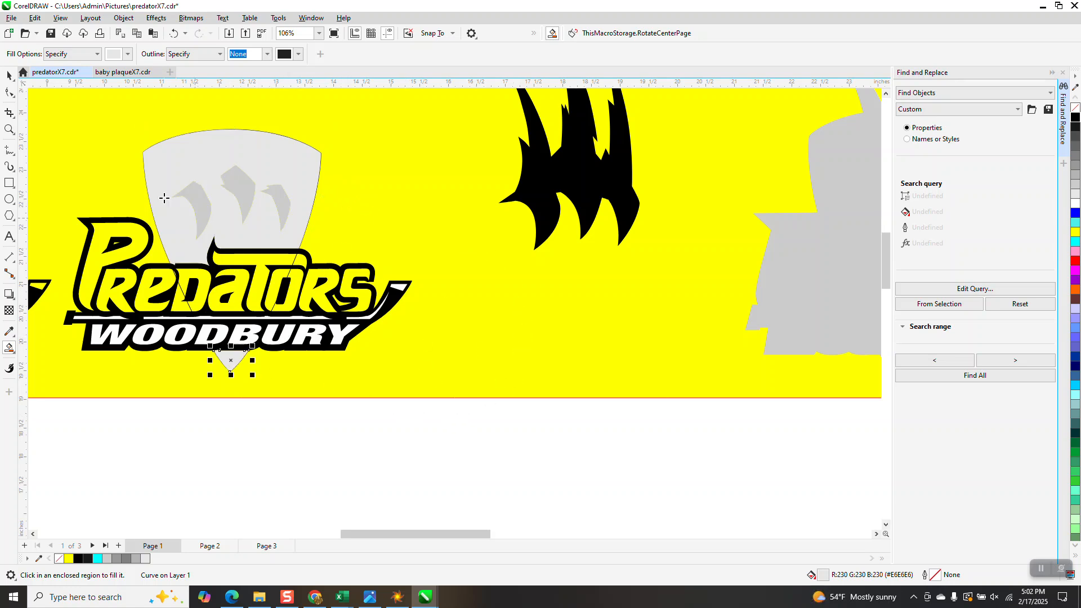
Step: Remove the small white piece at the hockey stick's tip and paste the clipboard contents onto the page
click(9, 75)
scroll(256, 284, down, 1)
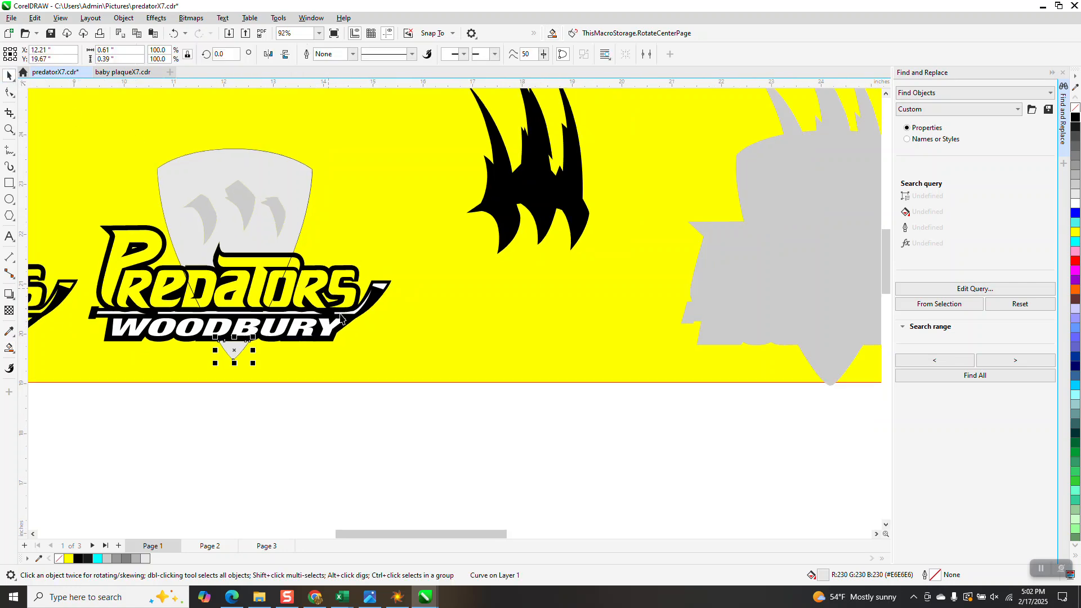
click(381, 289)
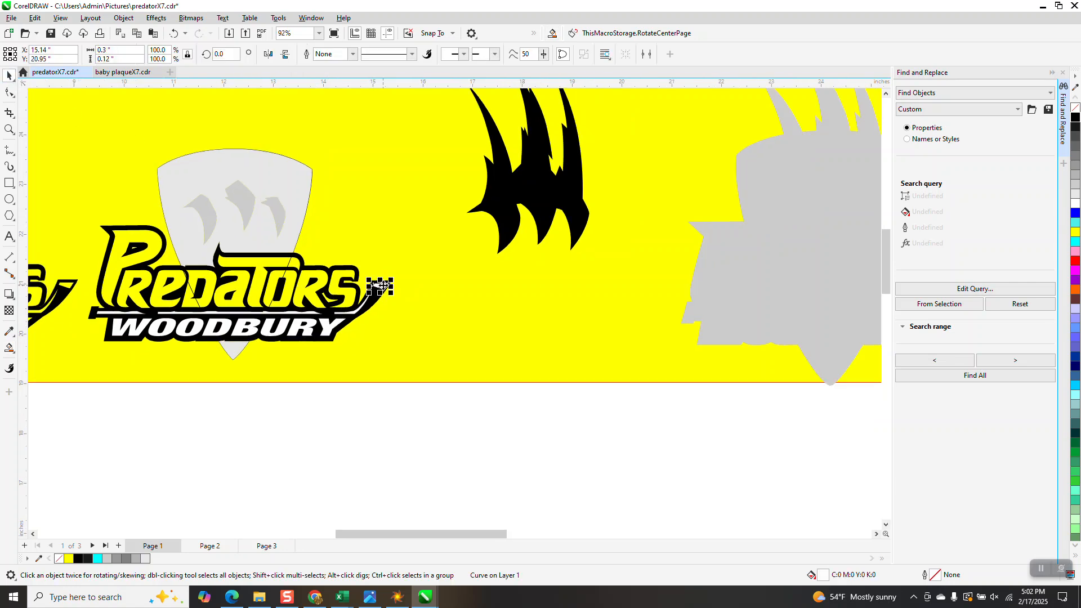
click(514, 311)
click(154, 33)
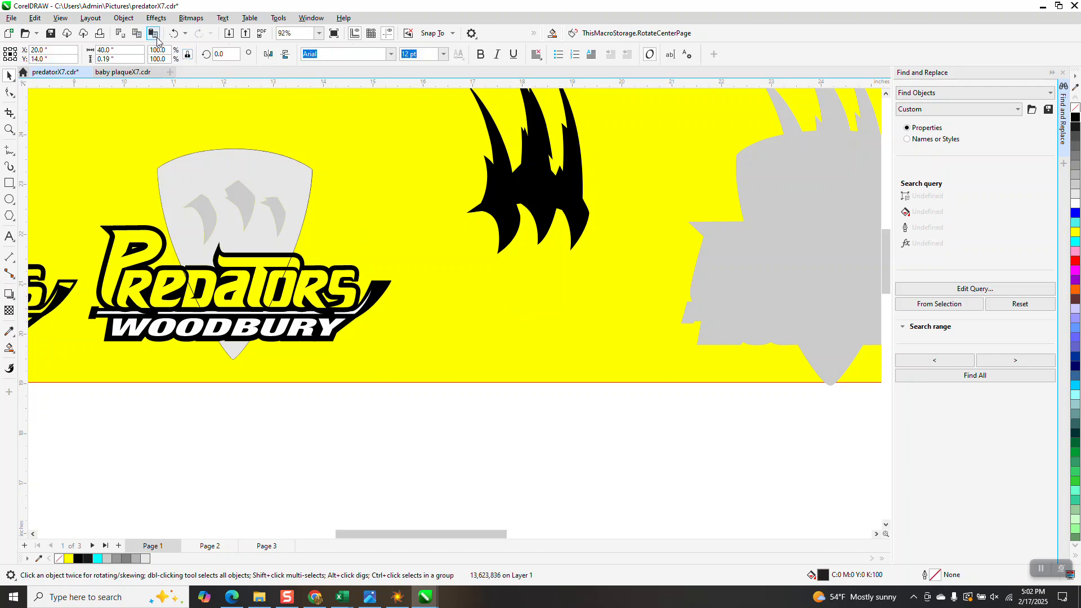
click(325, 444)
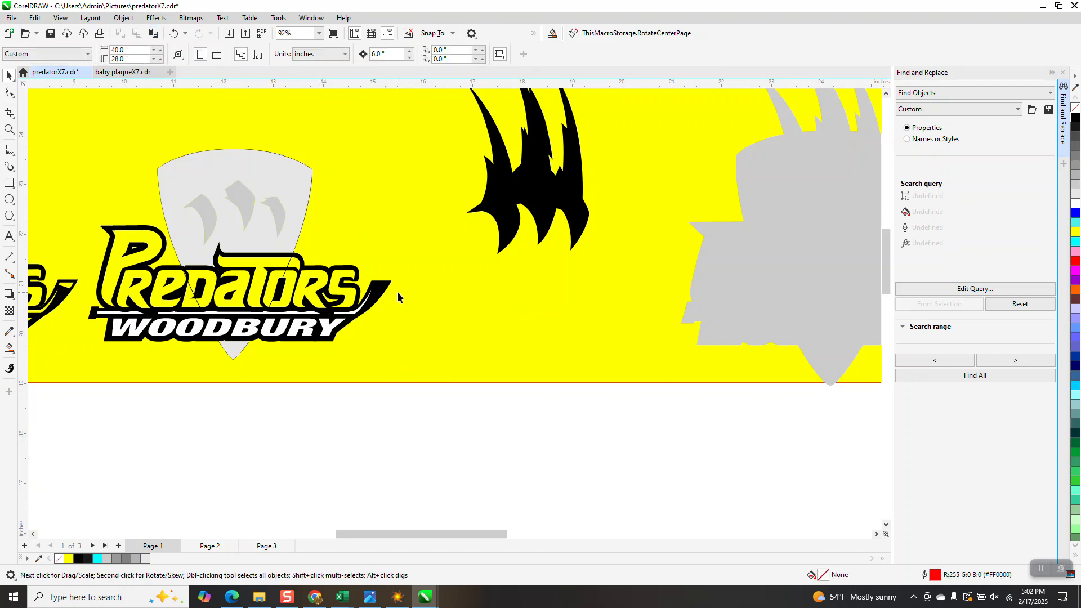
Step: Delete the hairline shield outline behind the second logo, moving the light grey shield fill 6 inches down and back up to reach it
click(309, 196)
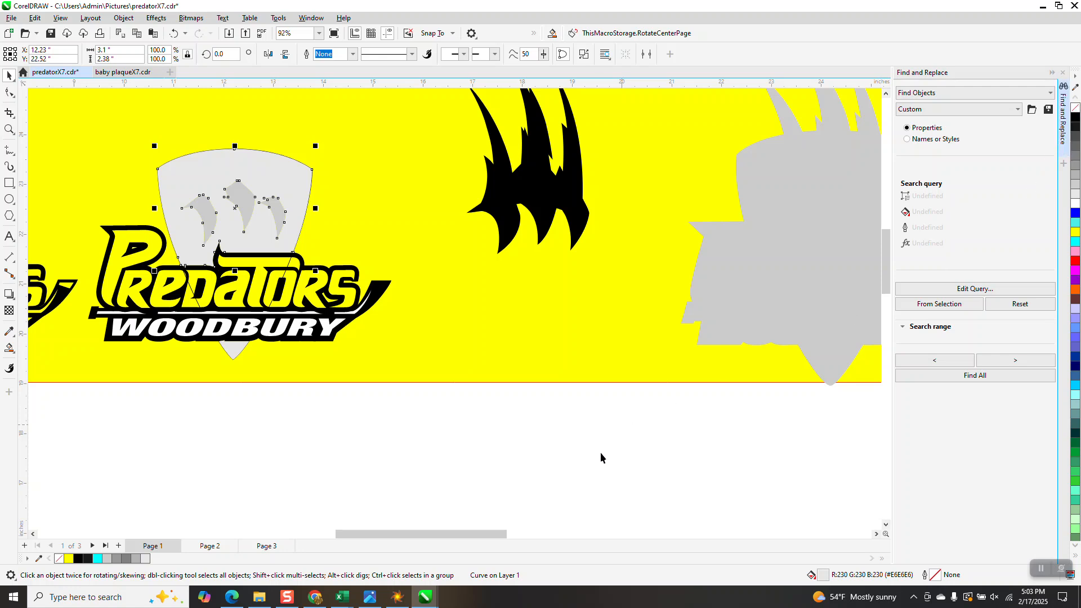
scroll(599, 458, down, 1)
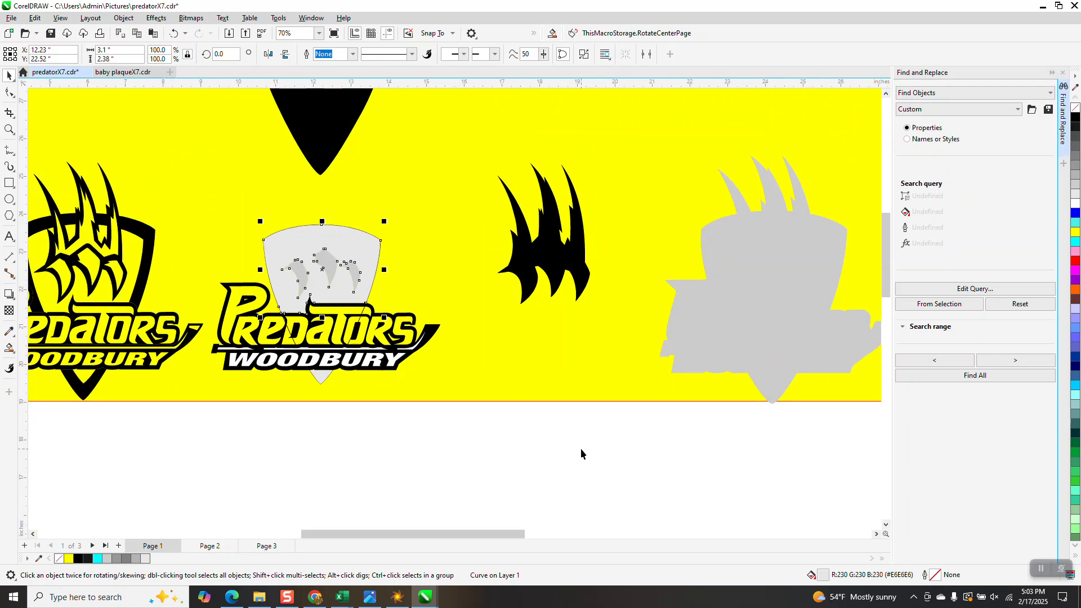
key(Down)
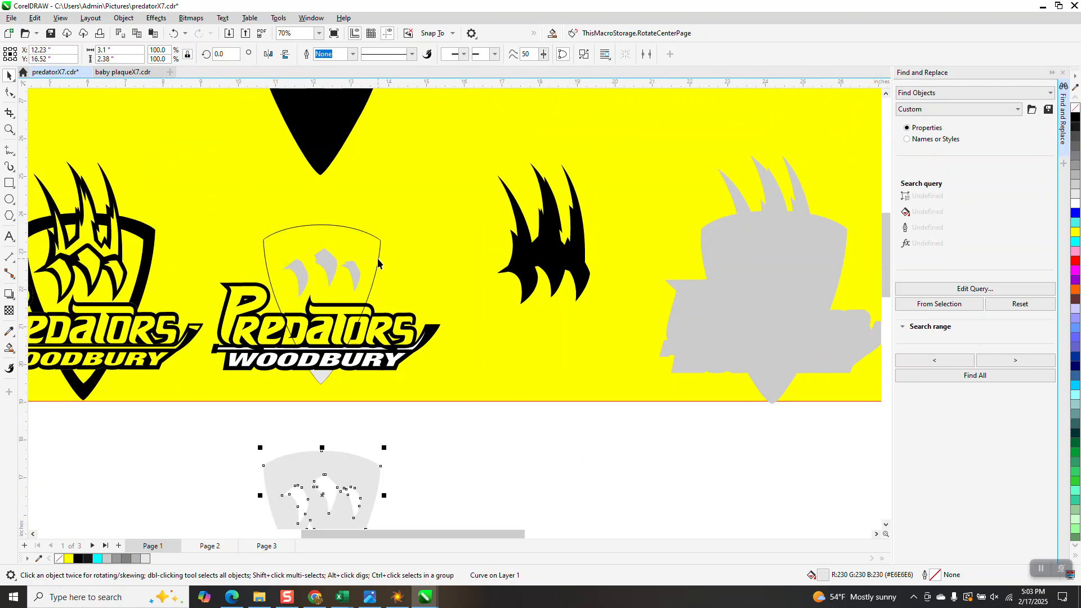
key(Escape)
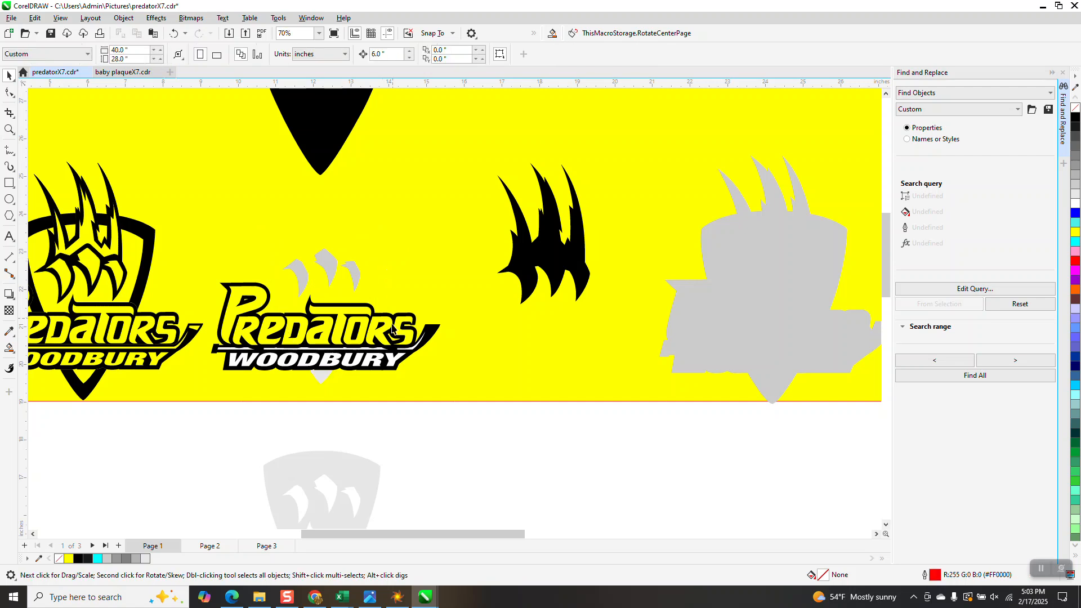
click(354, 470)
key(Up)
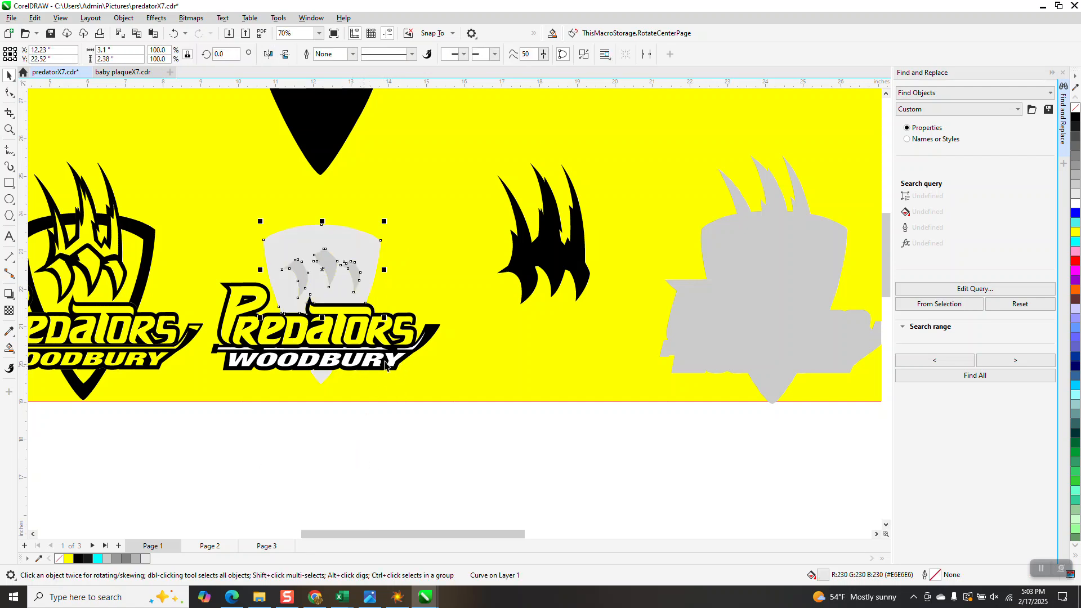
Step: Move the black hockey stick and the black backing behind WOODBURY 6 inches down, off the second logo
click(430, 339)
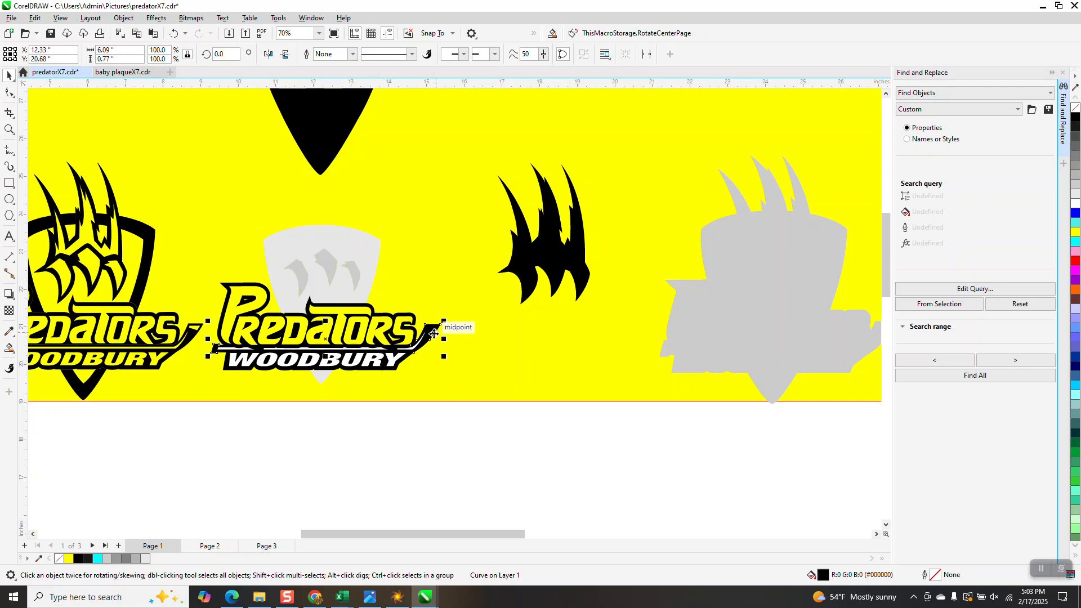
key(Down)
click(408, 360)
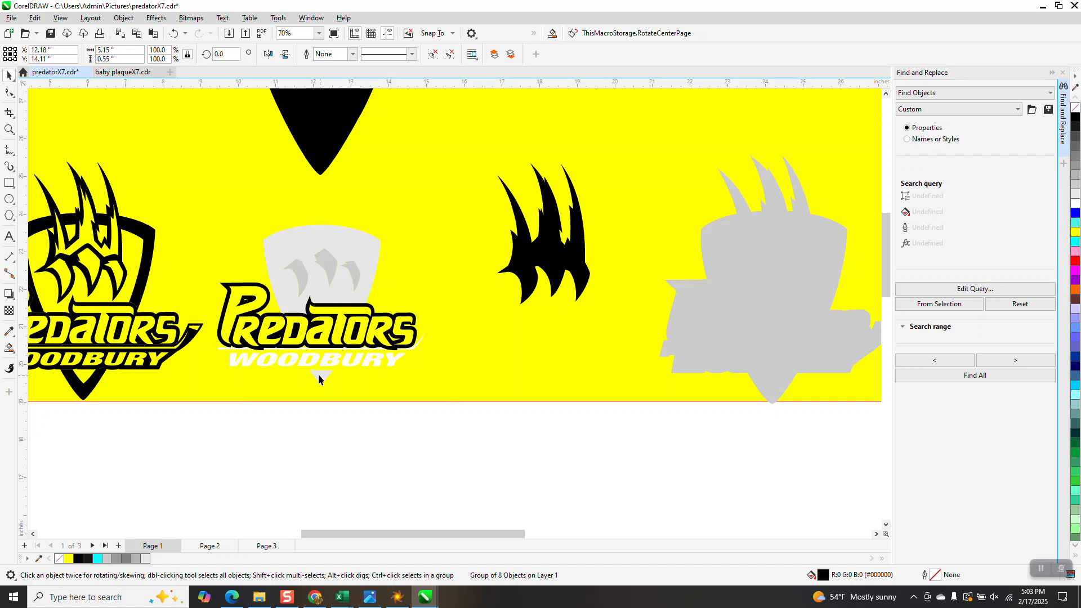
Step: Move the white stick stripe and the white WOODBURY letters 6 inches down to rejoin the black stick and backing
click(9, 130)
drag(210, 303, 451, 390)
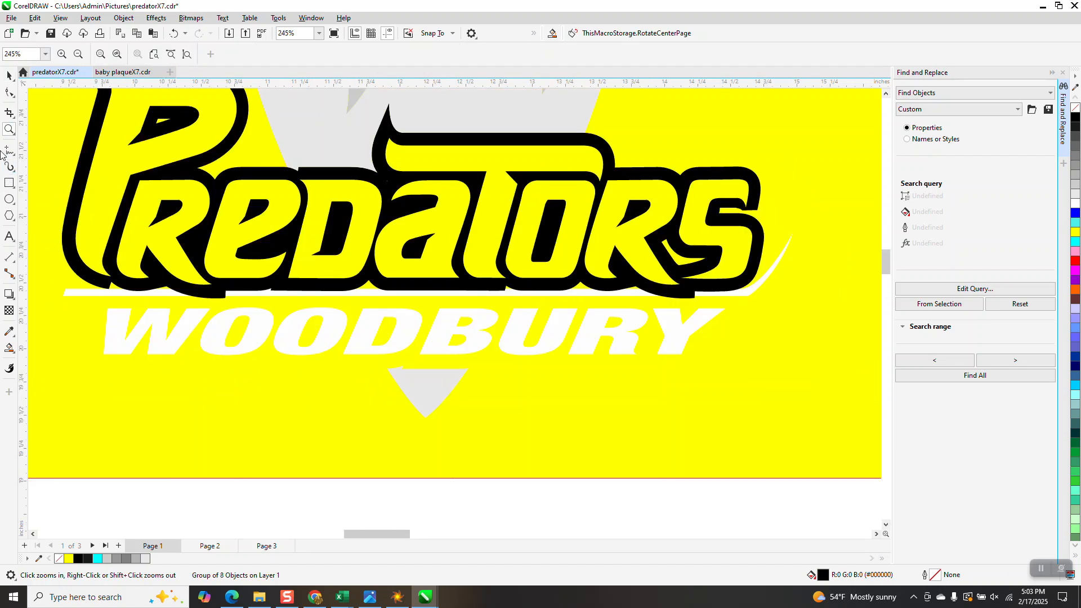
click(9, 74)
click(83, 292)
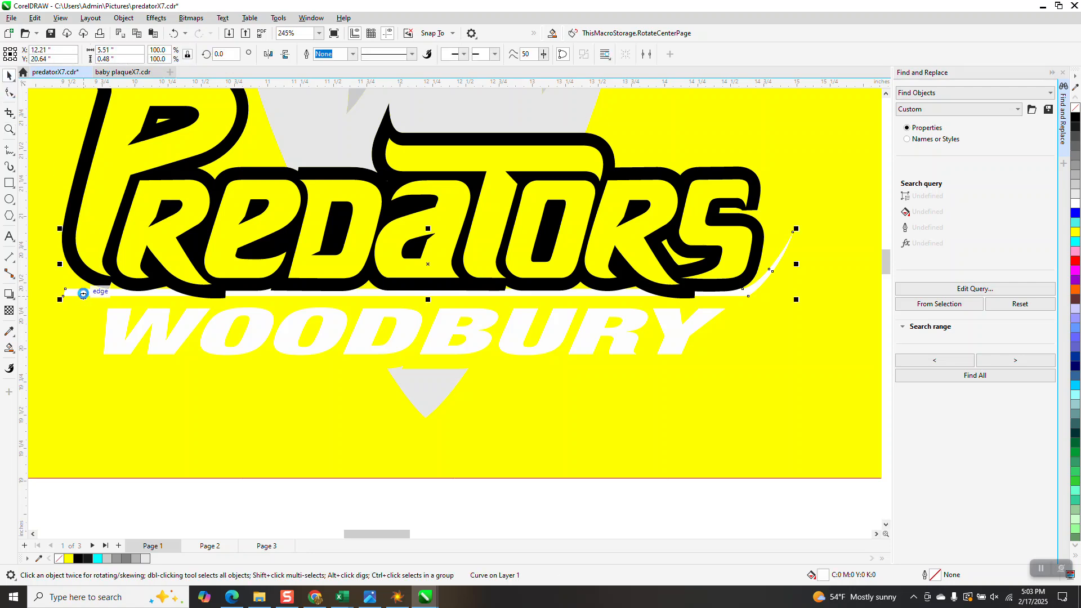
click(132, 319)
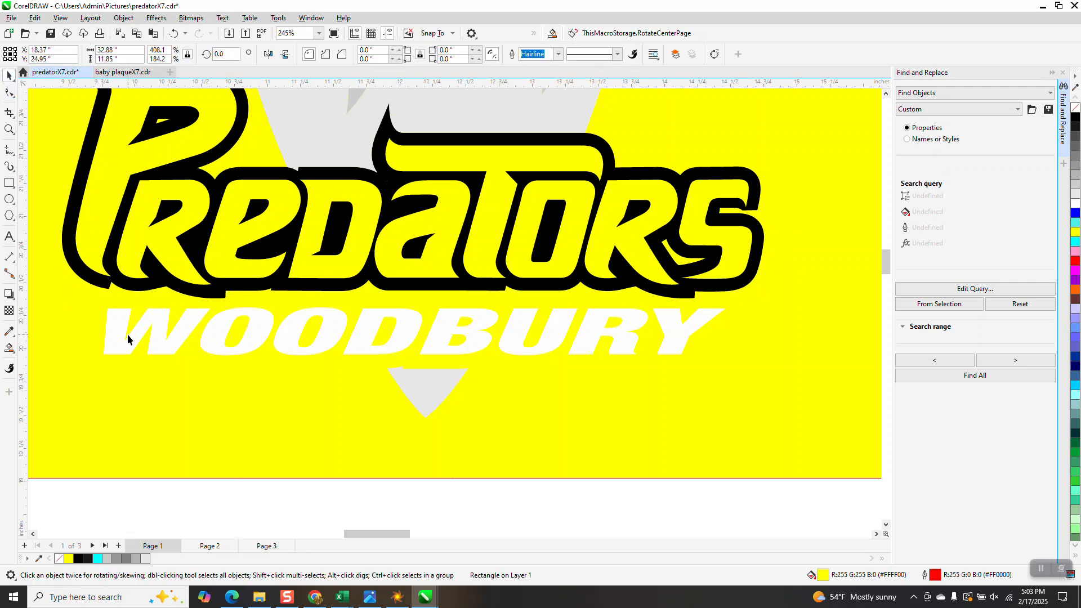
click(120, 337)
key(Down)
scroll(323, 290, down, 2)
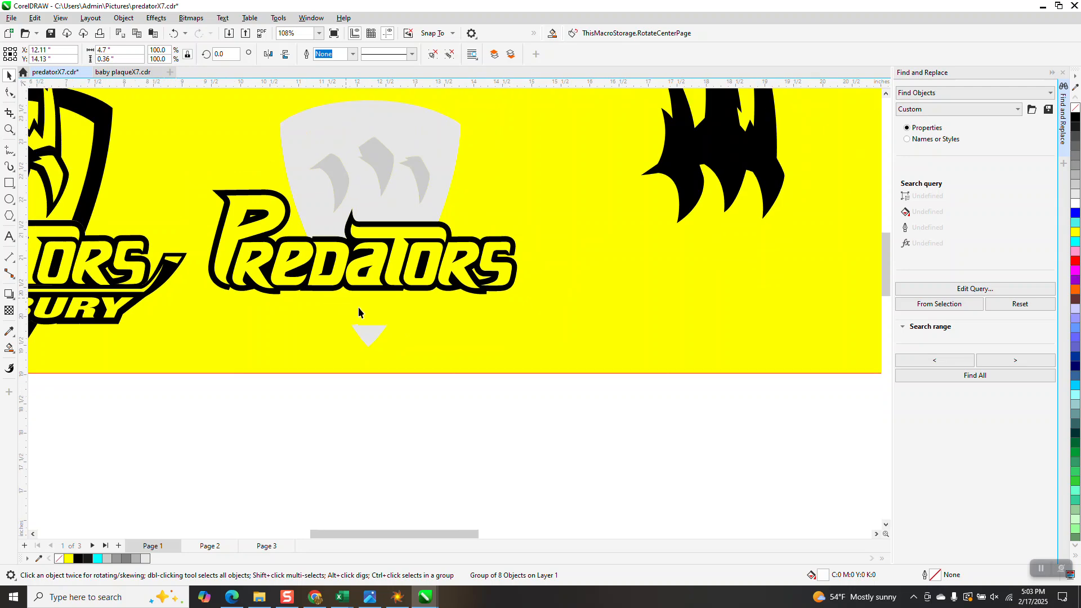
Step: Delete the stray pasted text object stretching across the page behind the WOODBURY pieces
scroll(357, 311, down, 3)
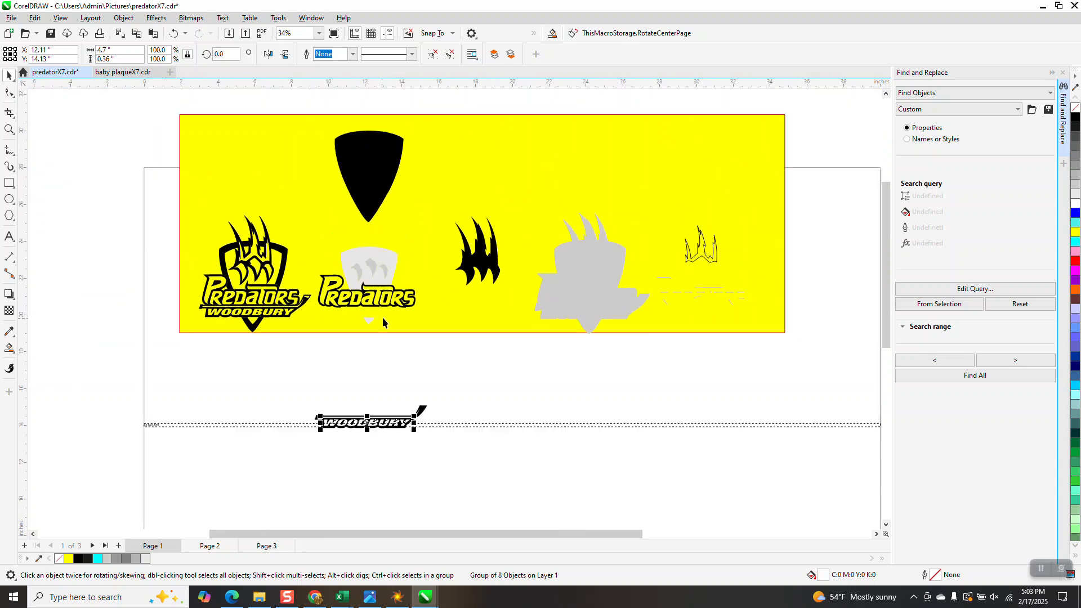
click(149, 428)
click(155, 405)
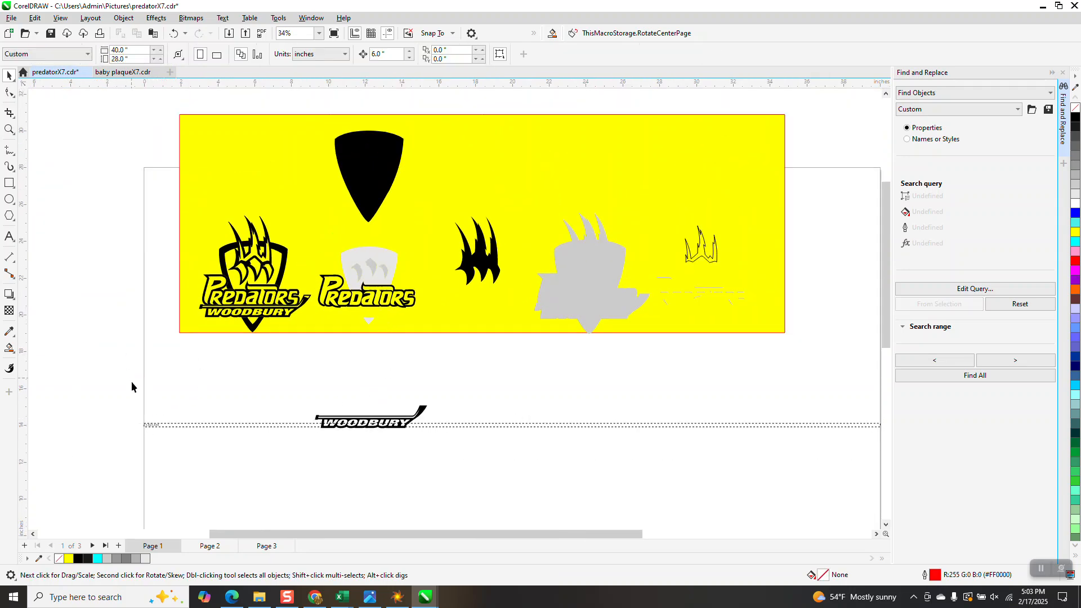
click(149, 425)
key(Delete)
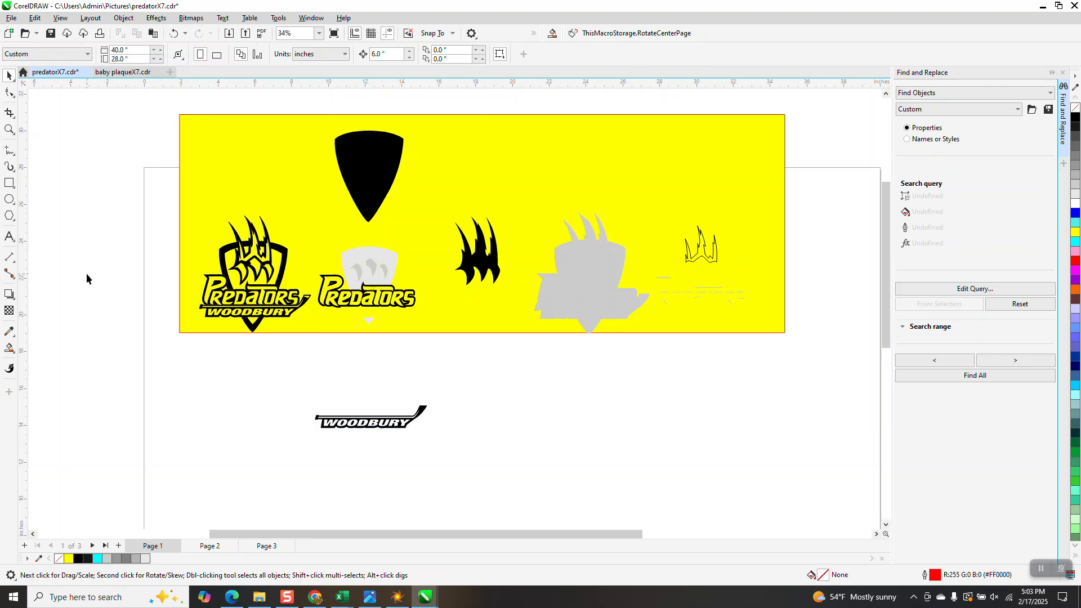
Step: Give all the separated WOODBURY and hockey stick pieces no fill and a black hairline outline
click(9, 129)
drag(319, 417, 520, 459)
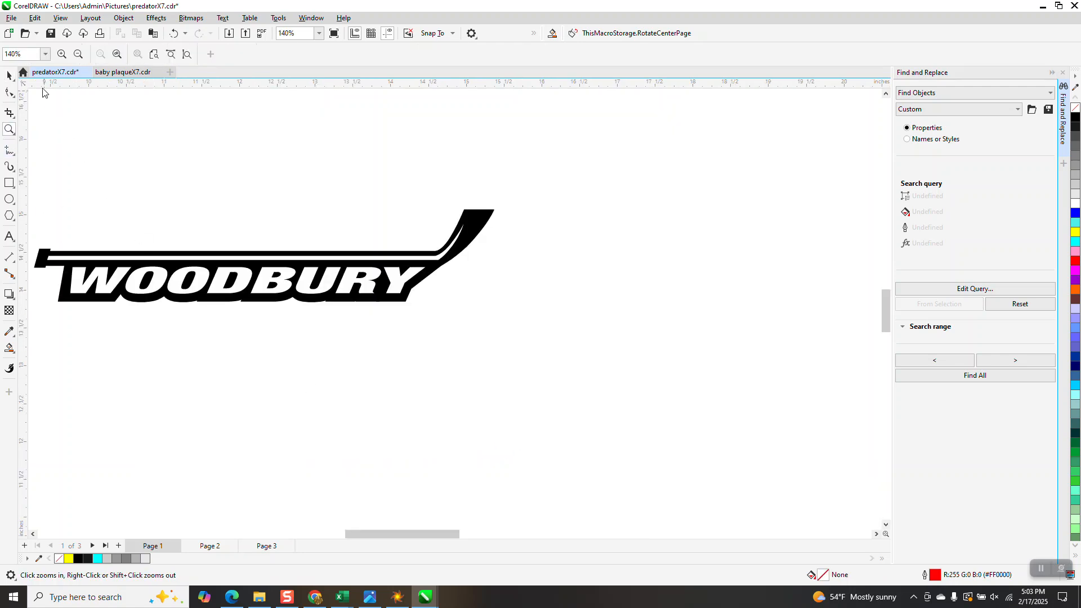
click(10, 73)
scroll(442, 288, down, 2)
drag(504, 335, 505, 335)
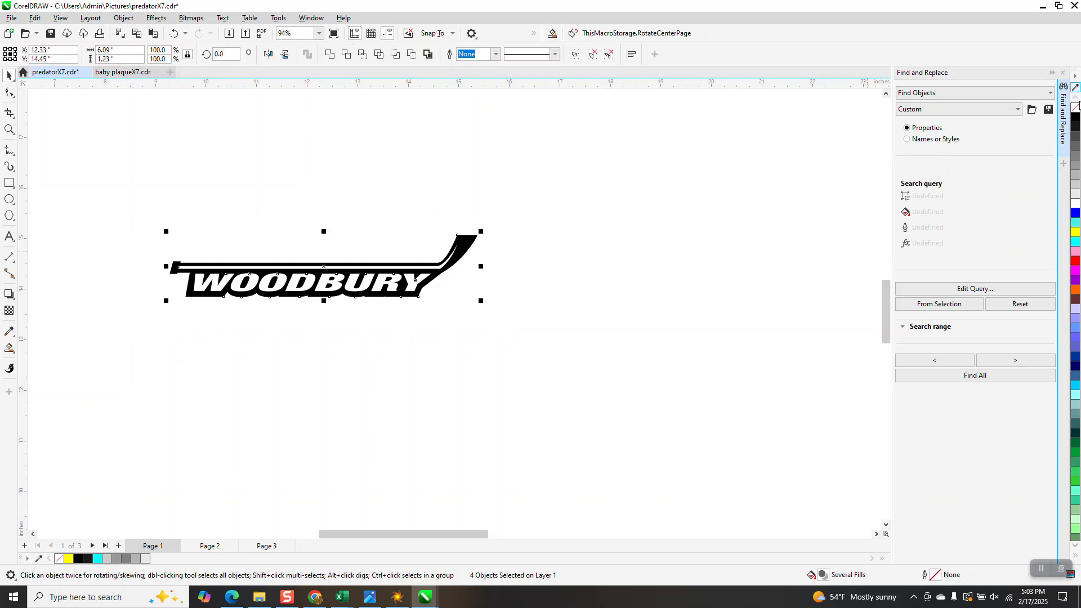
click(1076, 106)
right_click(1075, 116)
scroll(278, 339, down, 7)
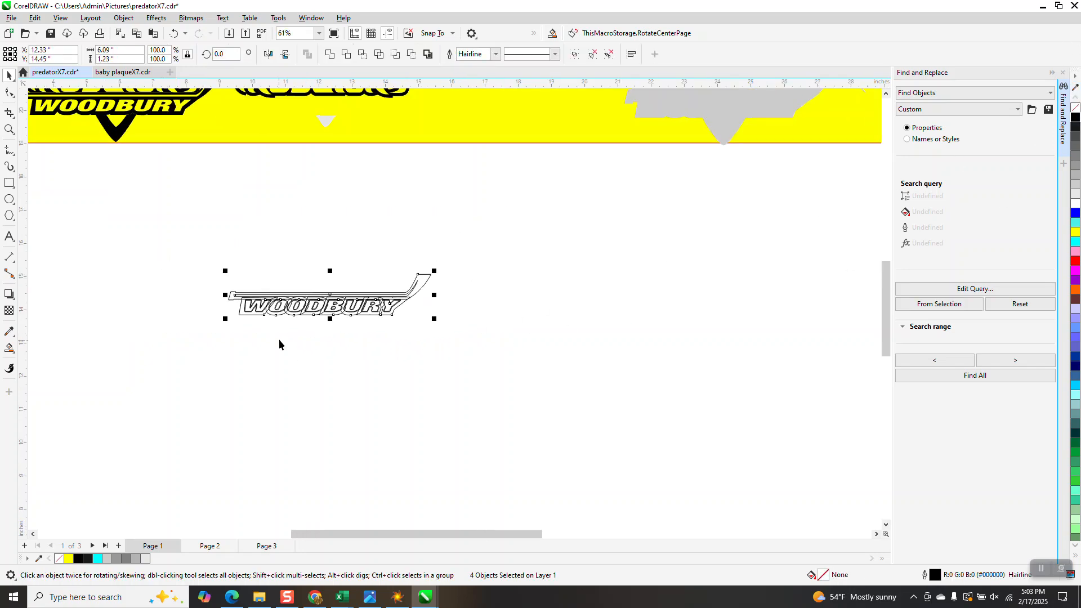
Step: Move the outlined WOODBURY backing group 6 inches down, away from the lettering and hockey stick
scroll(313, 345, down, 2)
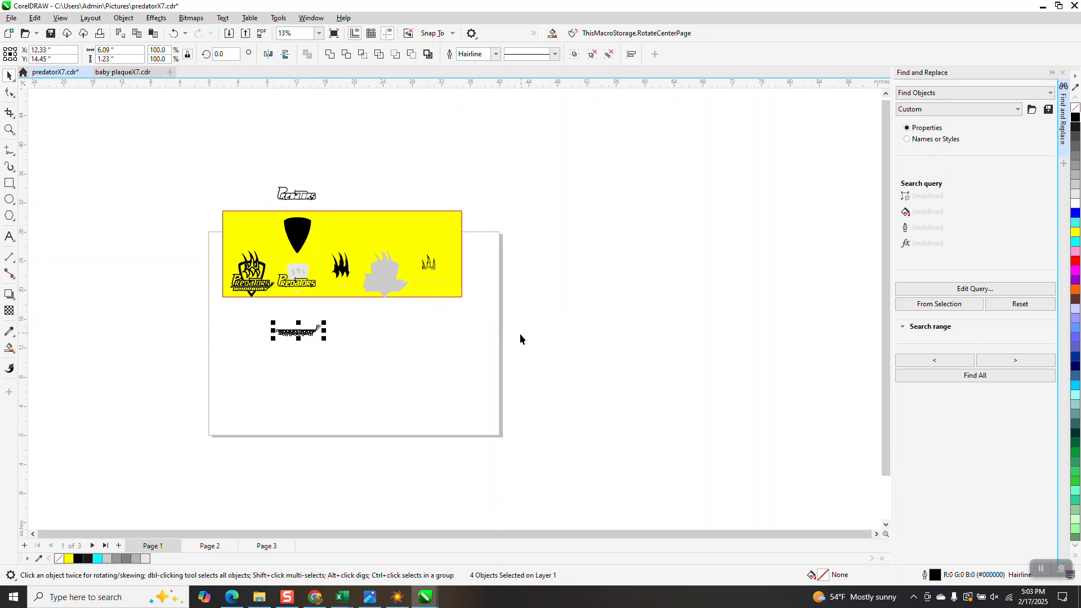
click(9, 130)
drag(213, 286, 292, 321)
scroll(292, 321, down, 3)
drag(375, 385, 556, 451)
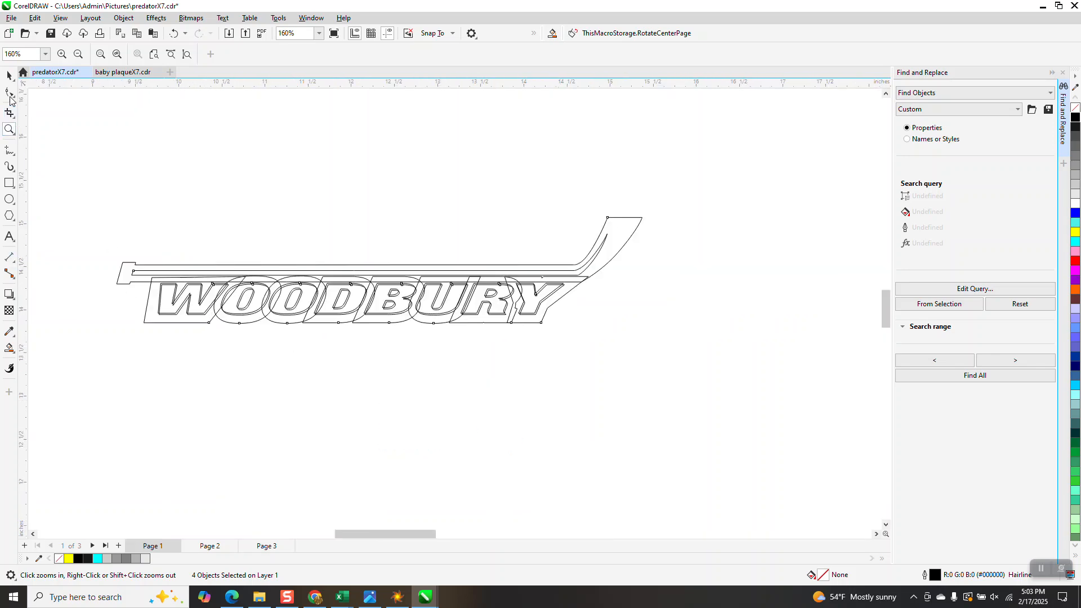
click(9, 75)
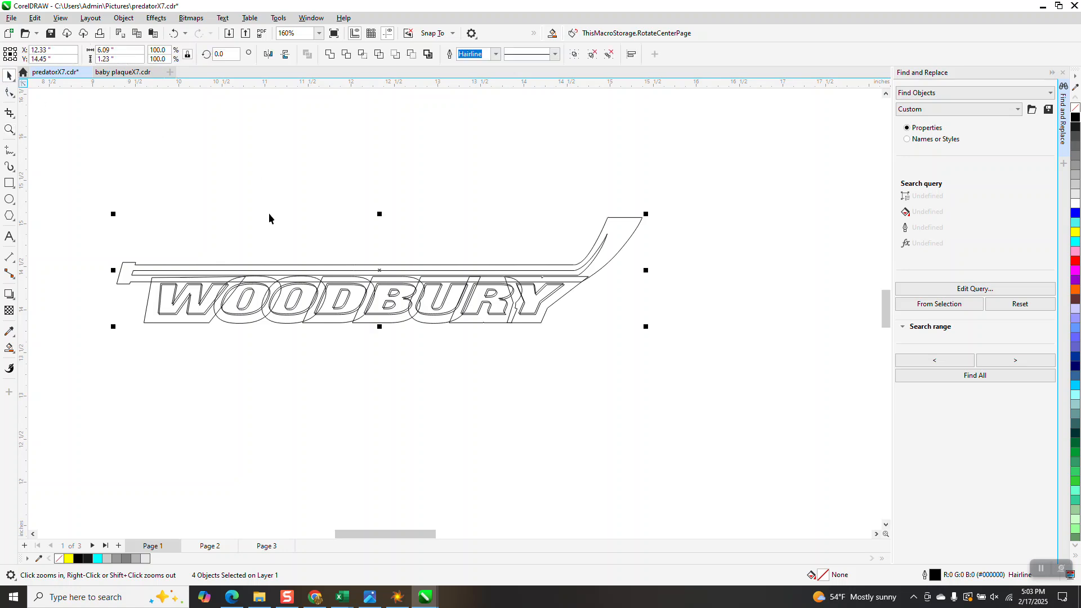
click(217, 356)
click(206, 314)
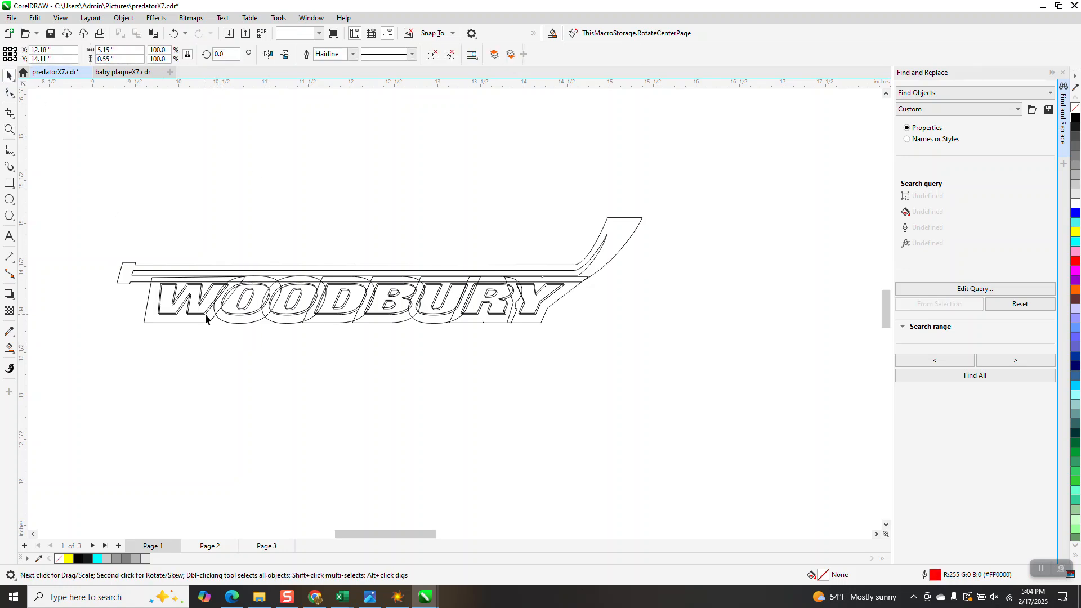
key(Delete)
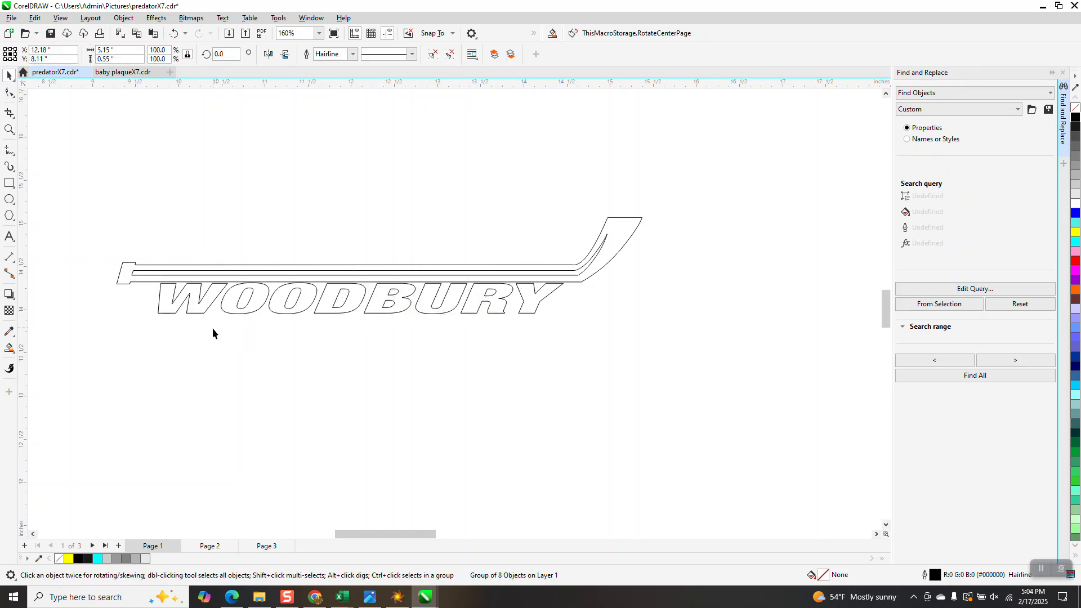
Step: Draw a rectangle about 8.41 by 2.71 inches around the separated WOODBURY backing outlines
scroll(211, 326, down, 4)
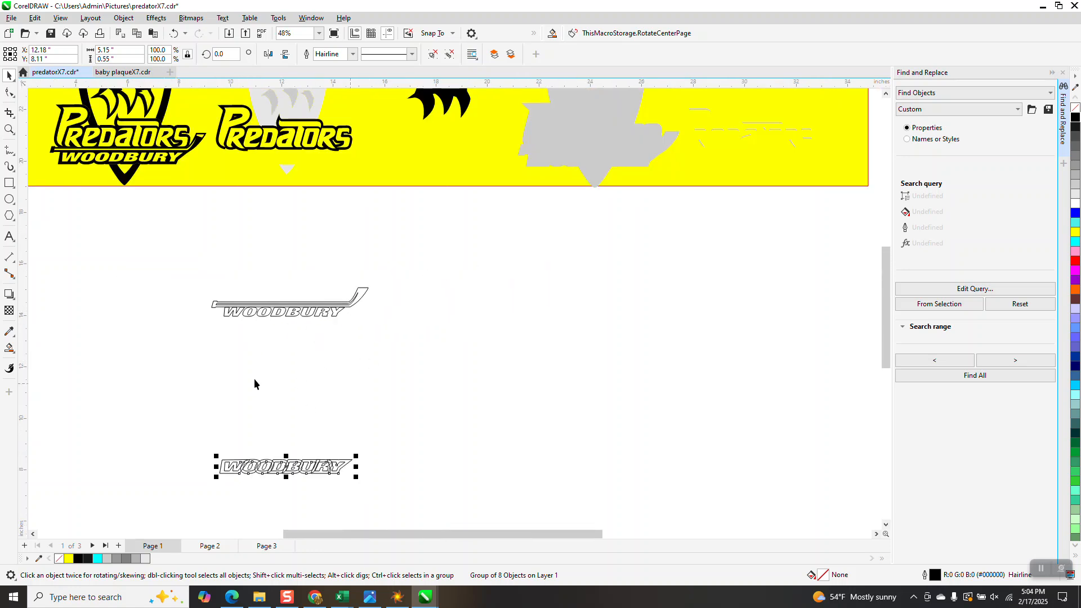
click(9, 183)
drag(180, 439, 397, 510)
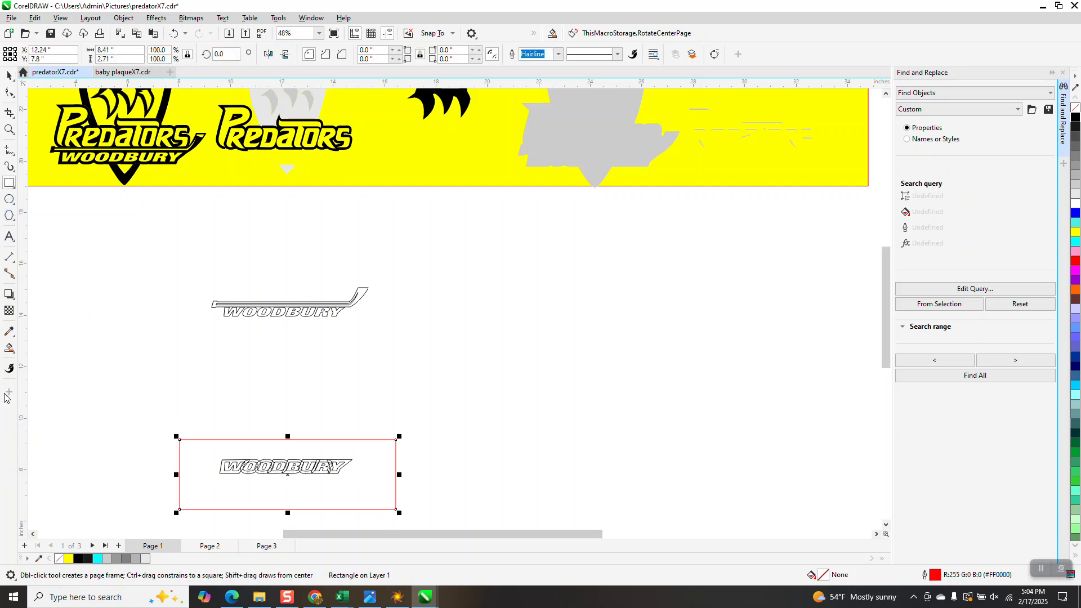
Step: Smart Fill the area between the rectangle and the WOODBURY backing with light grey #E6E6E6, and move the fill 12 inches right
click(9, 347)
click(346, 454)
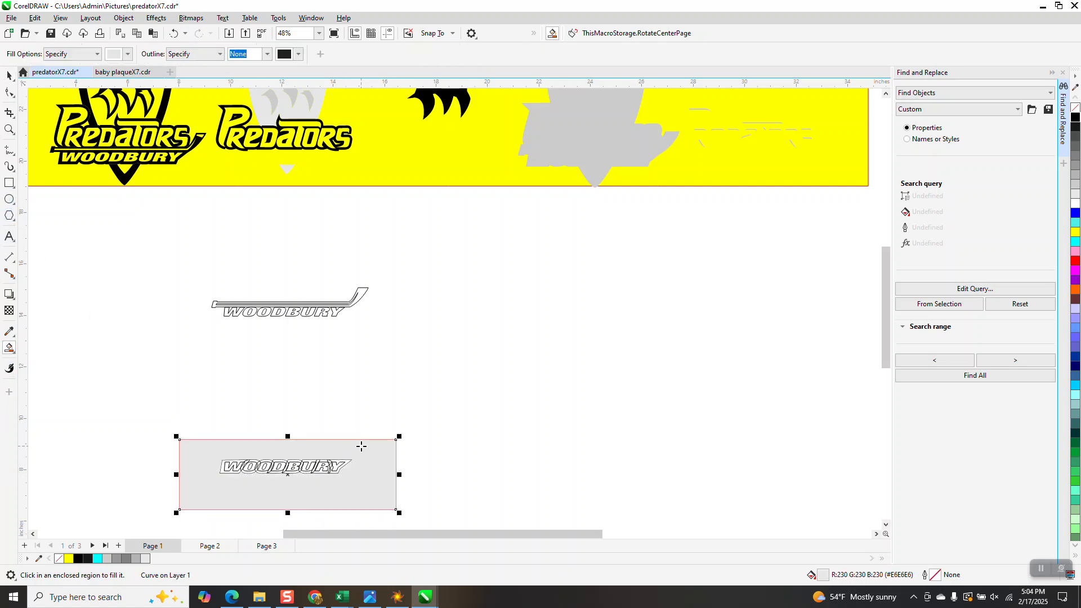
key(Right)
key(Right)
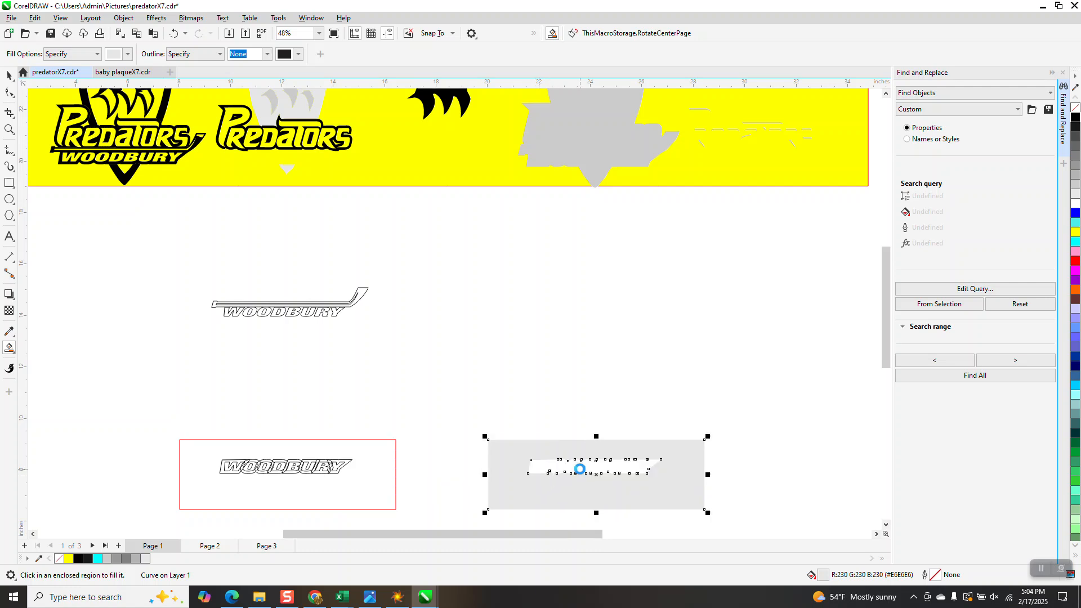
Step: Smart Fill the backing-shaped hole in the grey rectangle and place that shape 6 inches up with no fill and a black hairline outline
click(580, 468)
key(Up)
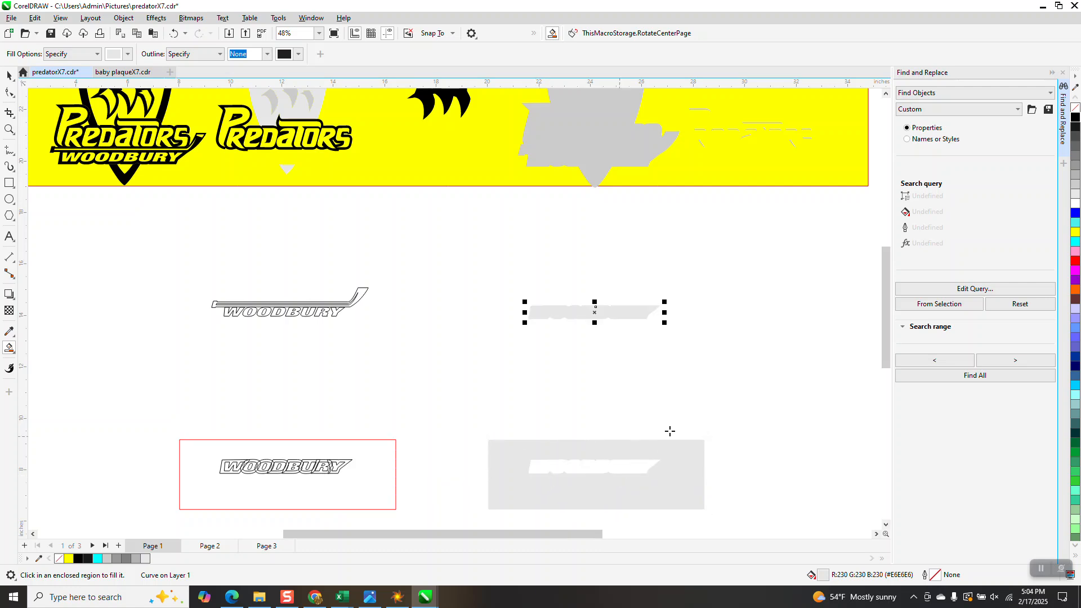
click(1076, 117)
right_click(1076, 117)
click(1076, 107)
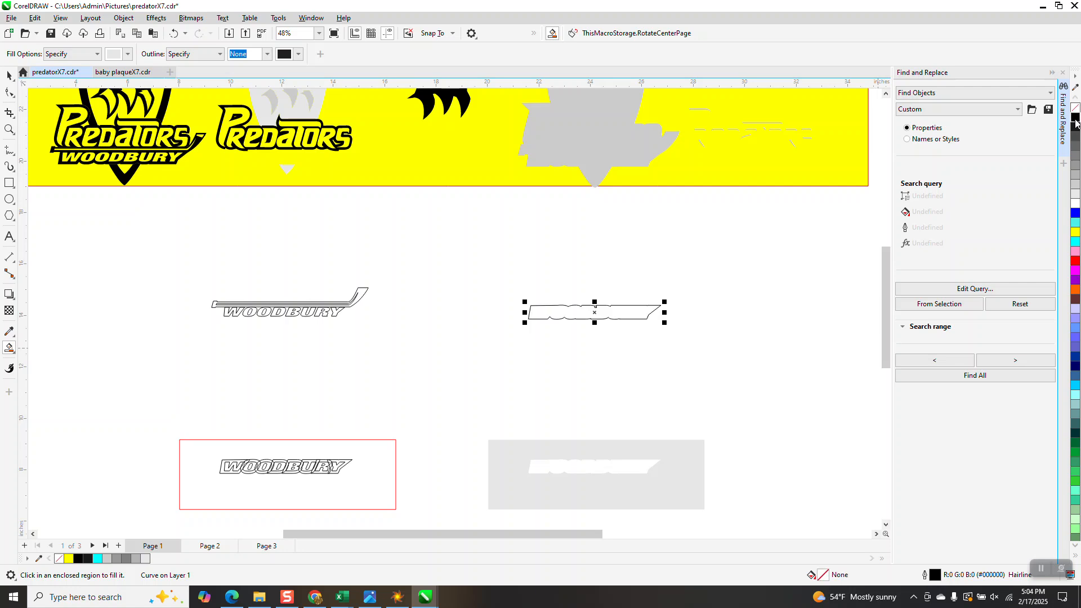
Step: Move the outlined WOODBURY backing shape 12 inches left, onto the lettering beneath the hockey stick
key(Left)
key(Left)
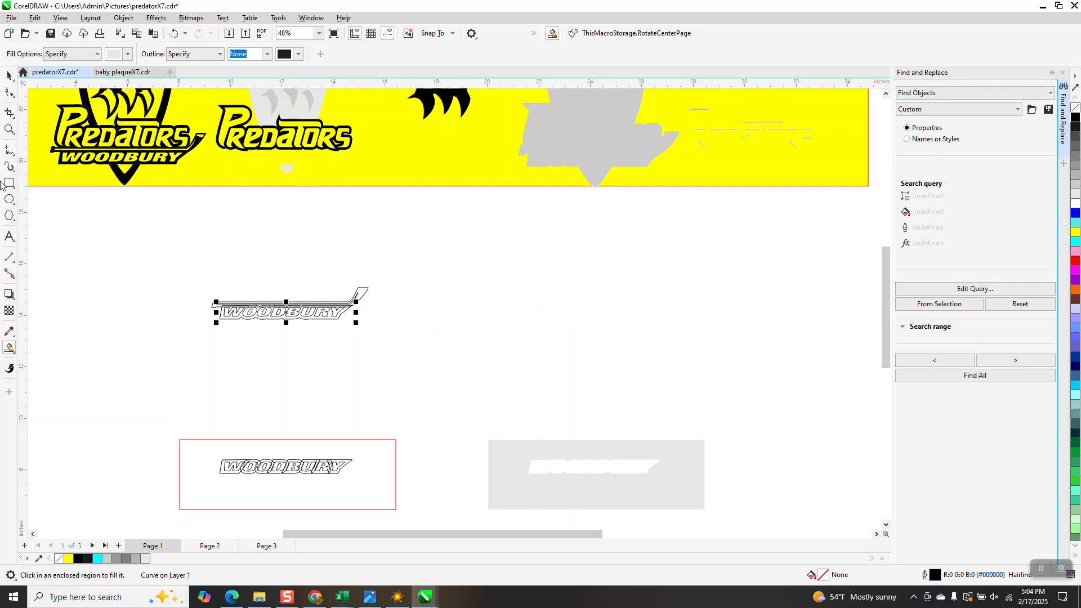
click(8, 129)
drag(176, 272, 411, 349)
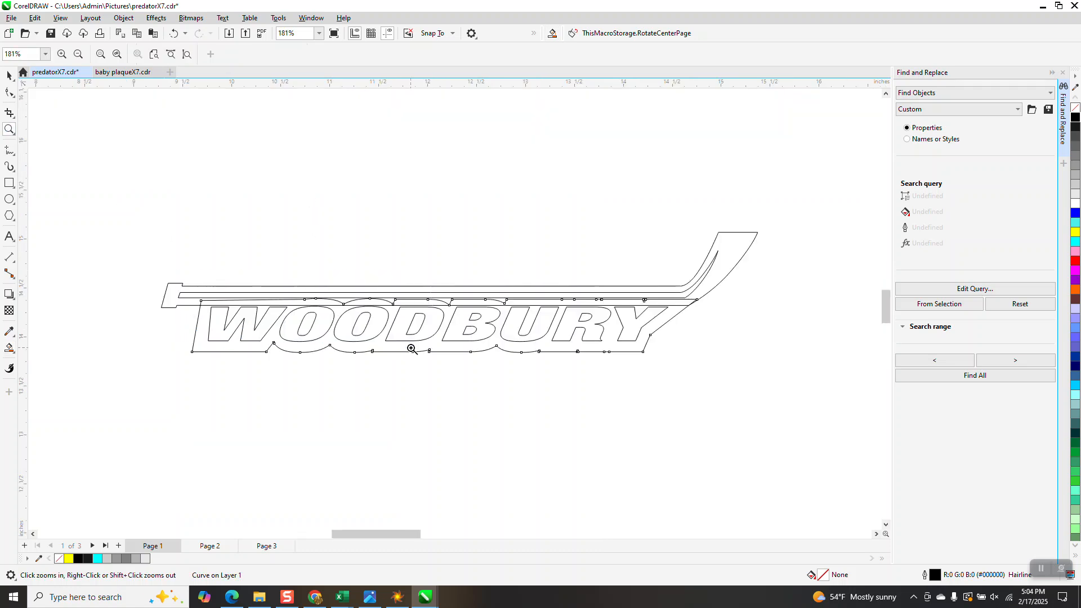
click(11, 79)
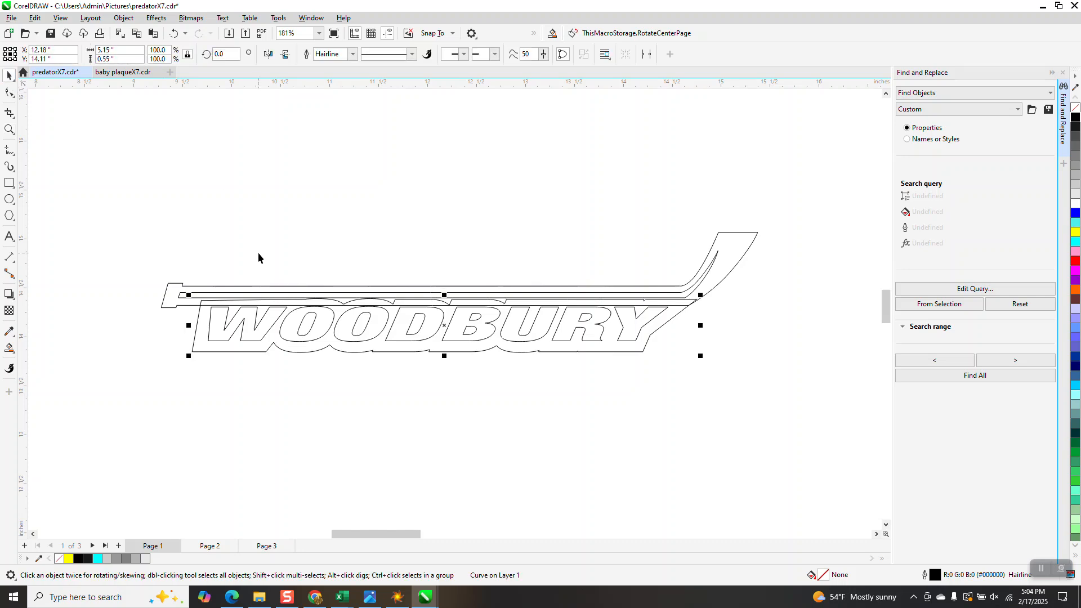
scroll(256, 258, down, 1)
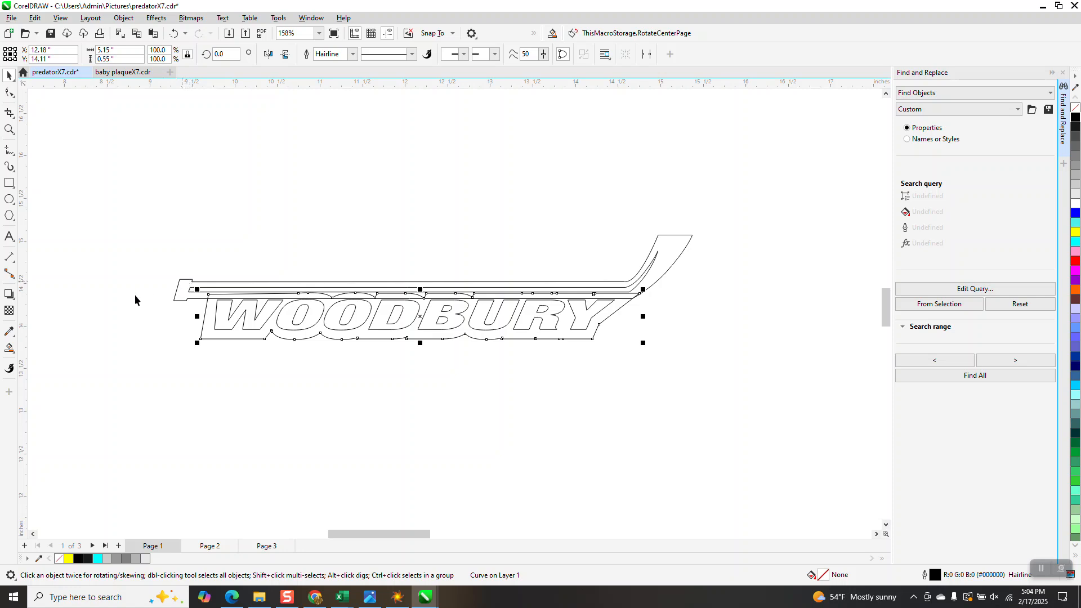
Step: Set the Smart Fill colour to black
click(9, 348)
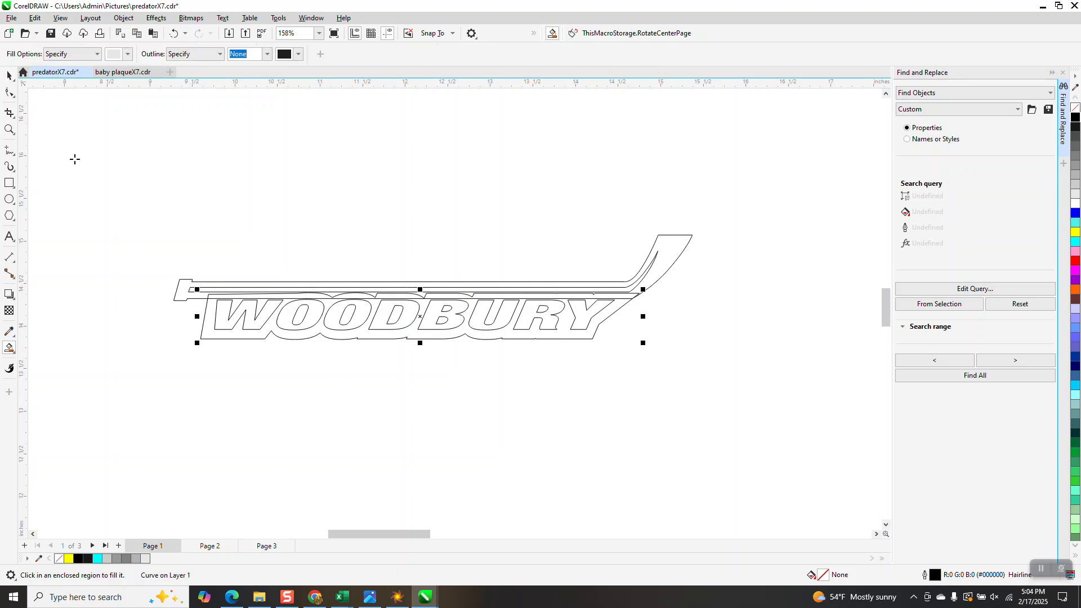
click(128, 55)
click(122, 112)
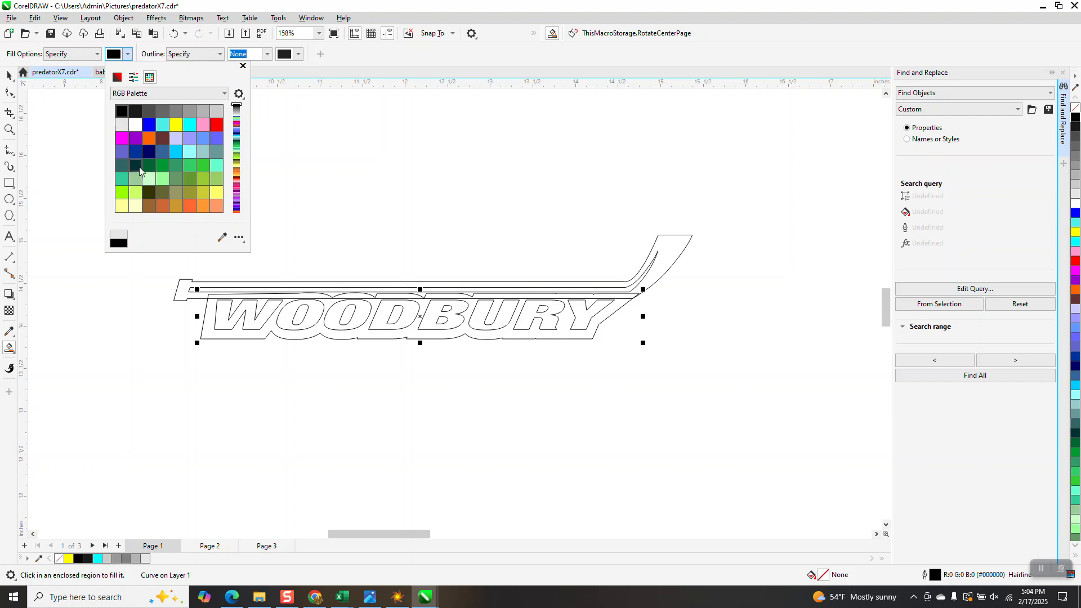
Step: Try a black Smart Fill on the hockey stick above the lettering, and undo it
click(185, 291)
click(184, 288)
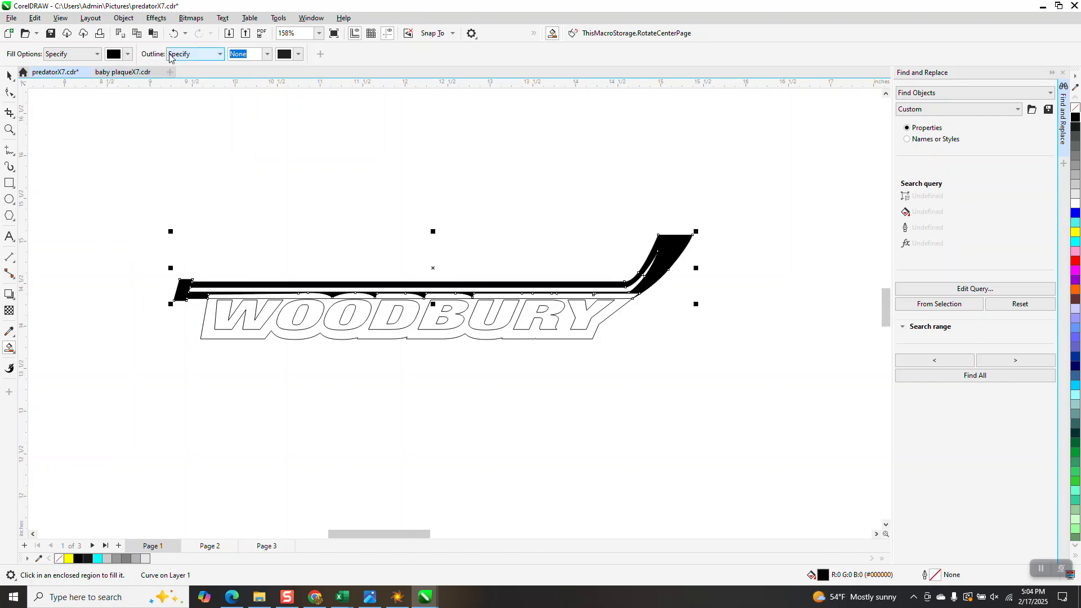
click(173, 33)
Step: Shift the yellow background rectangle slightly left and down behind the logo pieces, and clear the selection
scroll(566, 370, down, 2)
scroll(566, 370, down, 1)
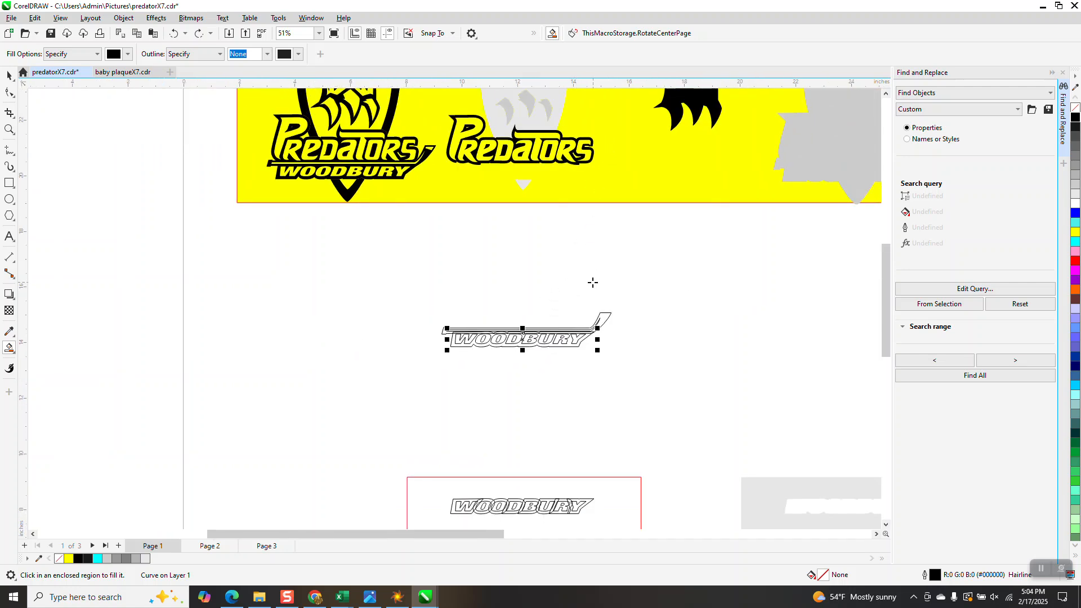
scroll(594, 318, down, 1)
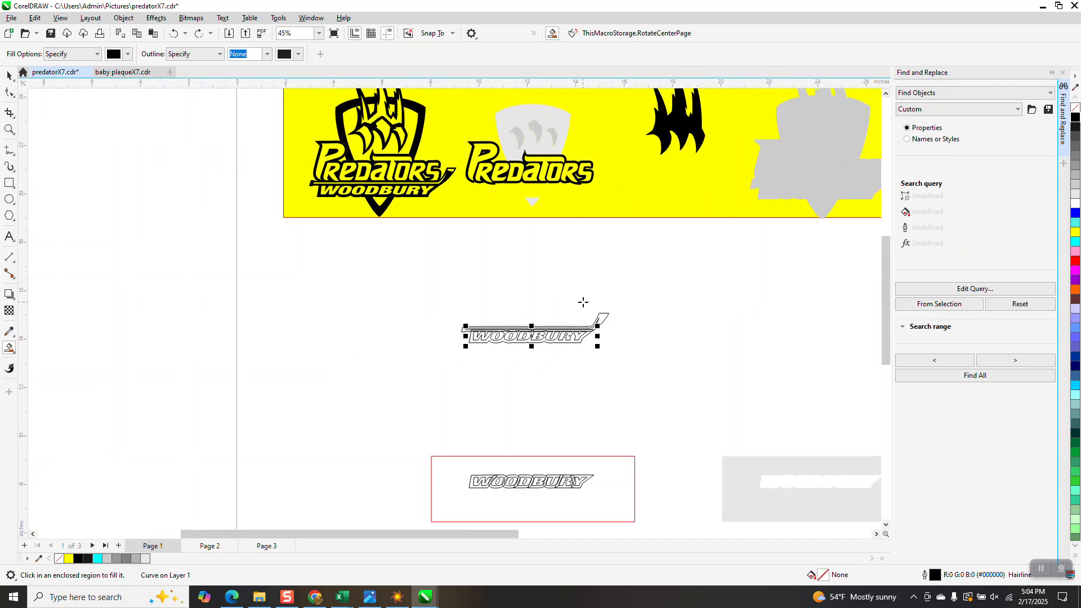
click(9, 75)
drag(625, 196, 639, 261)
drag(610, 142, 565, 111)
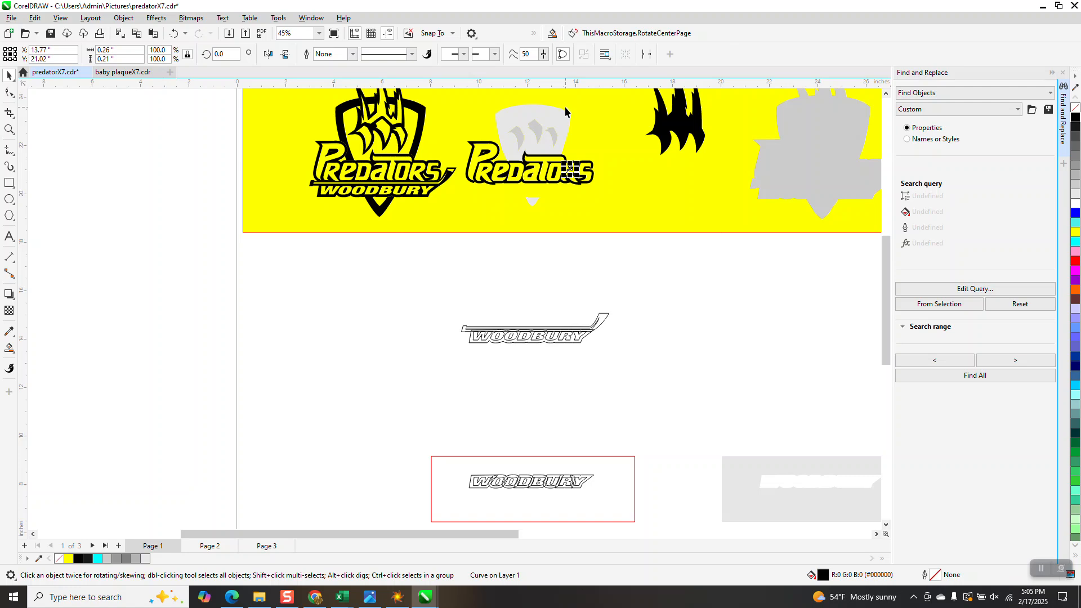
click(617, 244)
Step: Compare the separated WOODBURY and hockey stick outlines with the stick's blade in the original logo
drag(642, 268, 497, 380)
scroll(662, 343, down, 2)
drag(663, 388, 533, 471)
scroll(615, 355, down, 1)
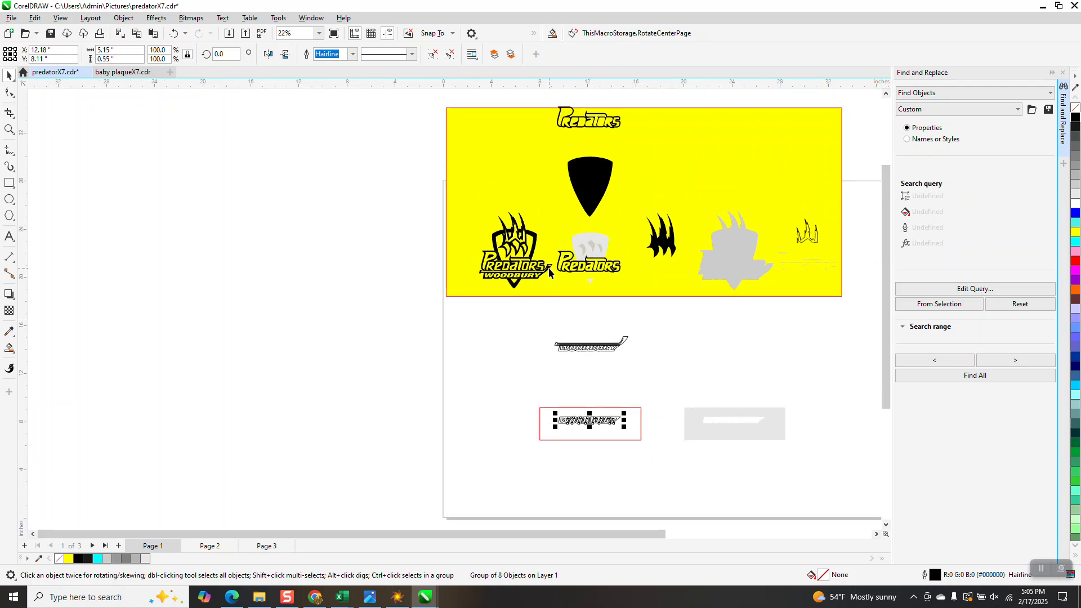
click(9, 129)
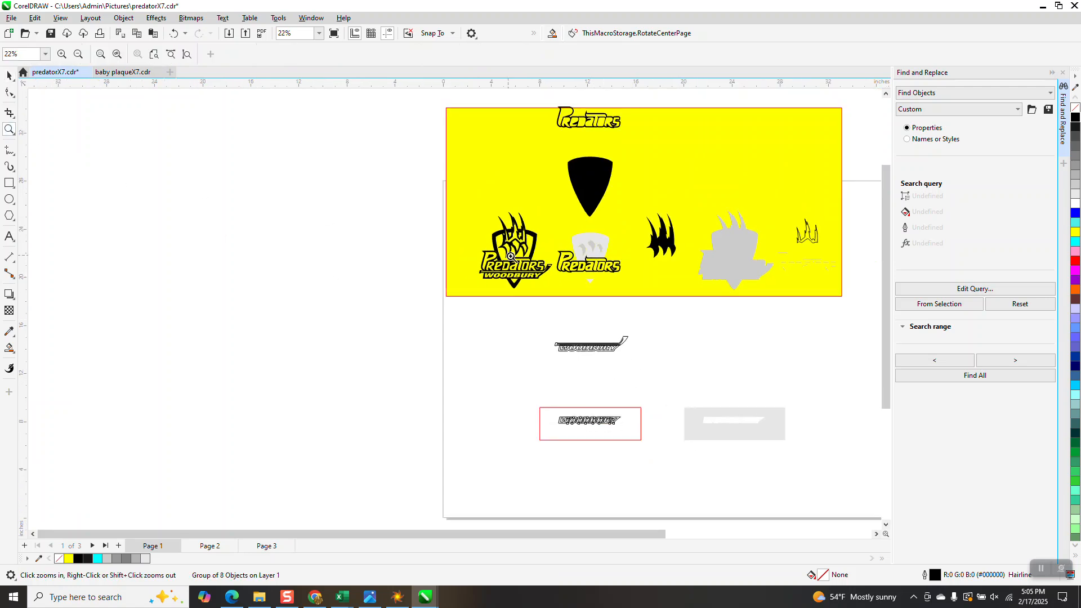
drag(534, 258, 571, 280)
scroll(442, 270, down, 6)
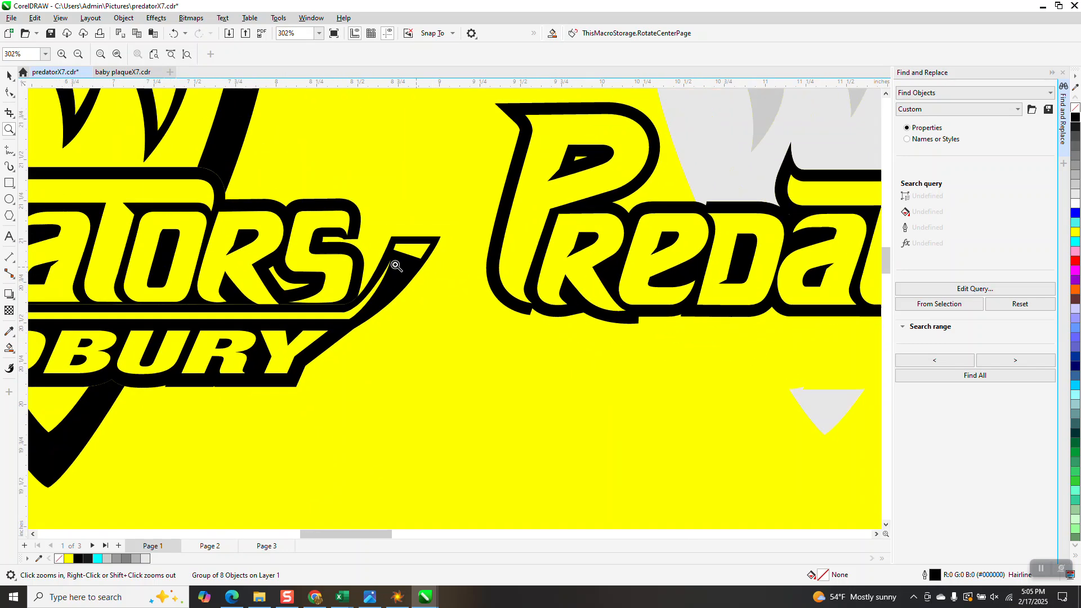
scroll(422, 325, down, 2)
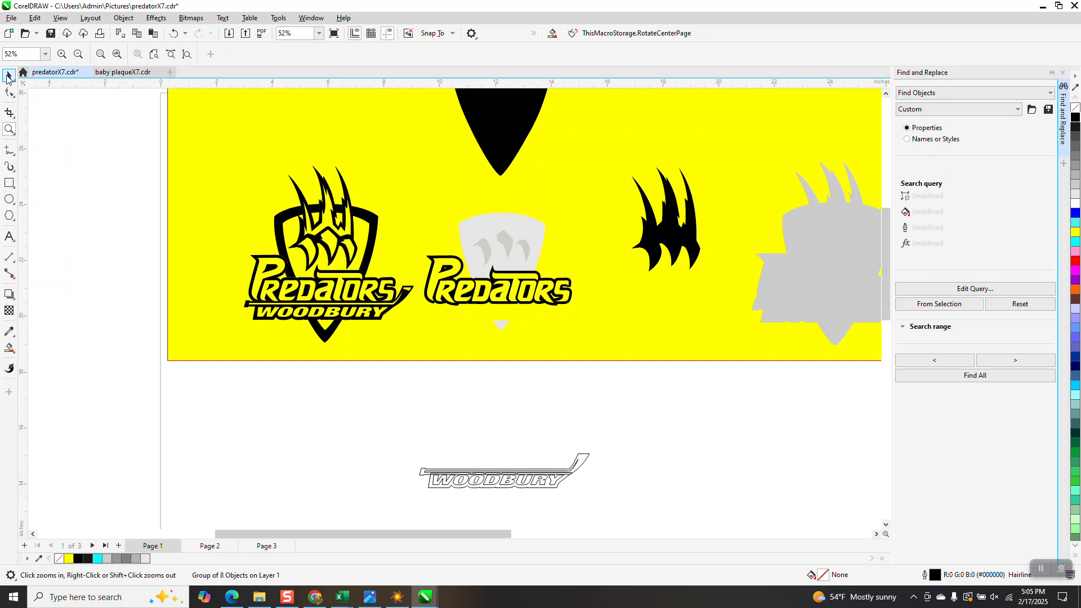
Step: Examine the logo pieces and the selected WOODBURY stick outlines in Wireframe view, and return to a full-colour view
click(9, 75)
drag(373, 363, 689, 517)
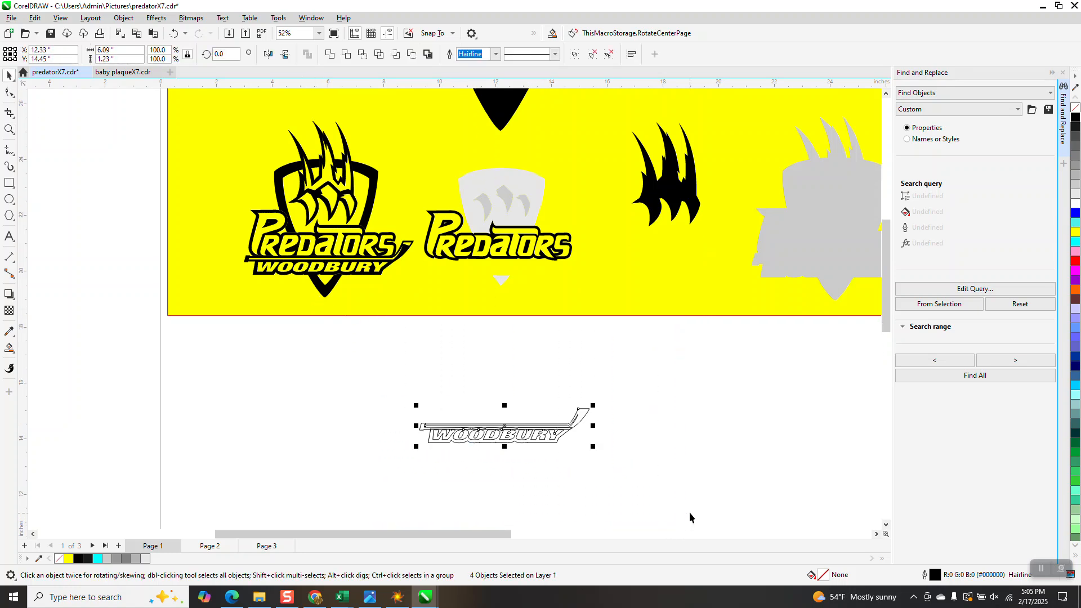
click(61, 18)
click(81, 34)
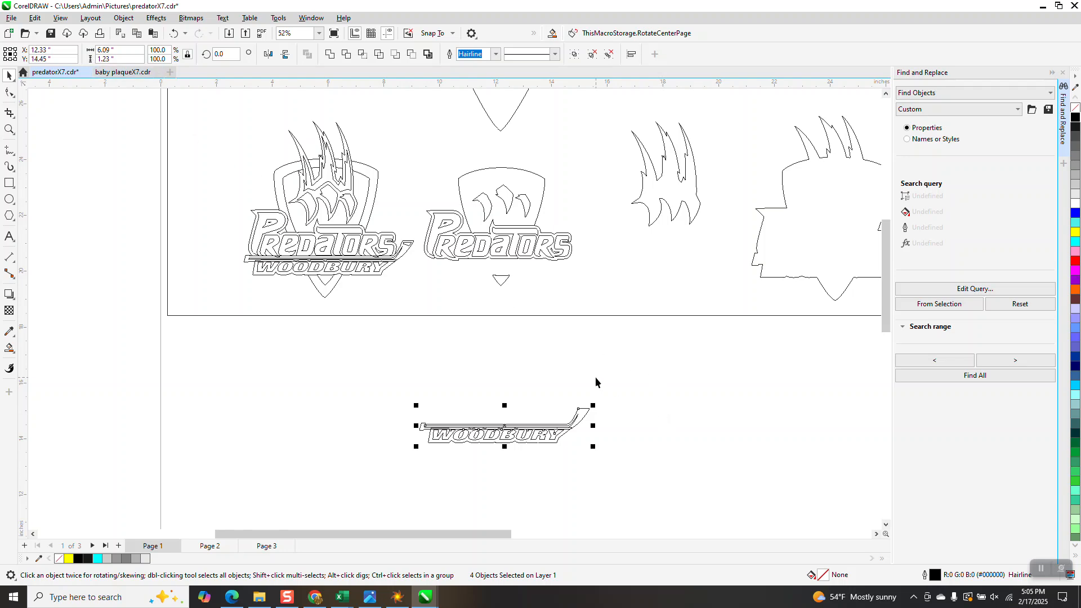
scroll(566, 378, down, 4)
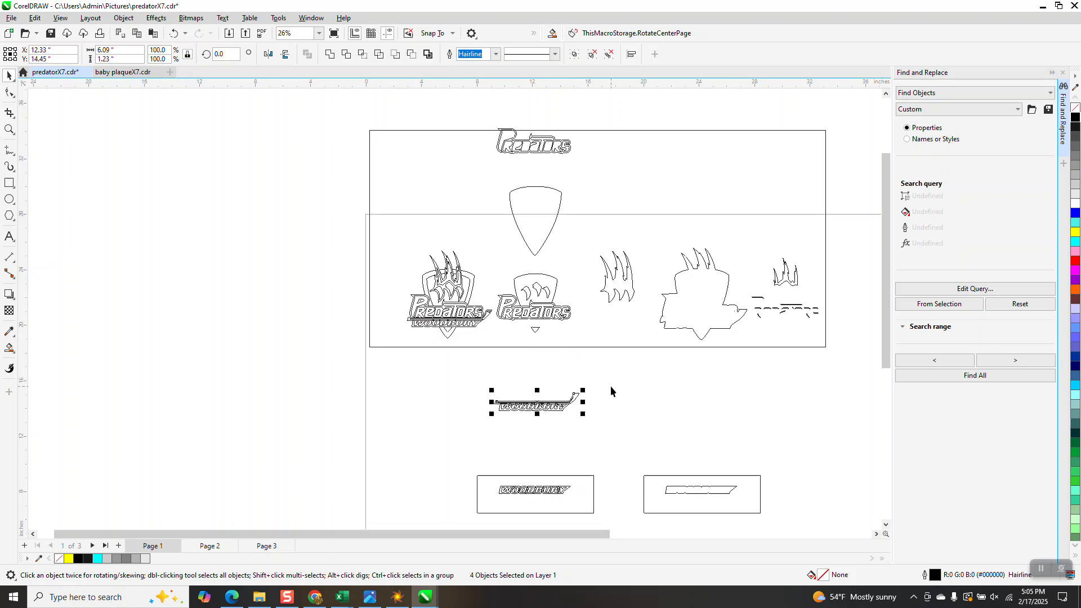
scroll(606, 386, down, 3)
scroll(602, 385, down, 1)
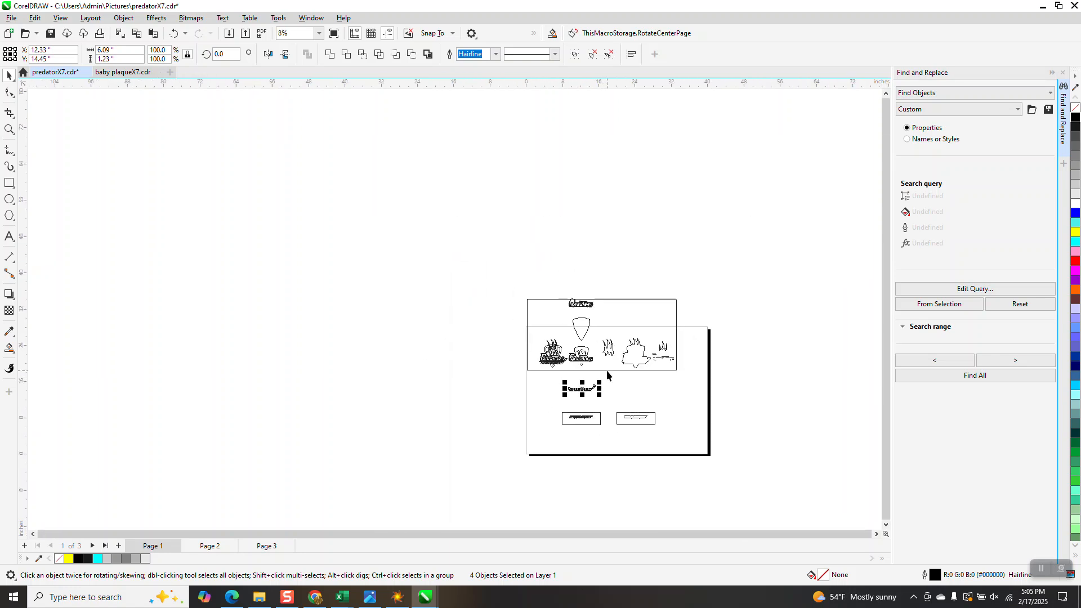
scroll(608, 367, up, 5)
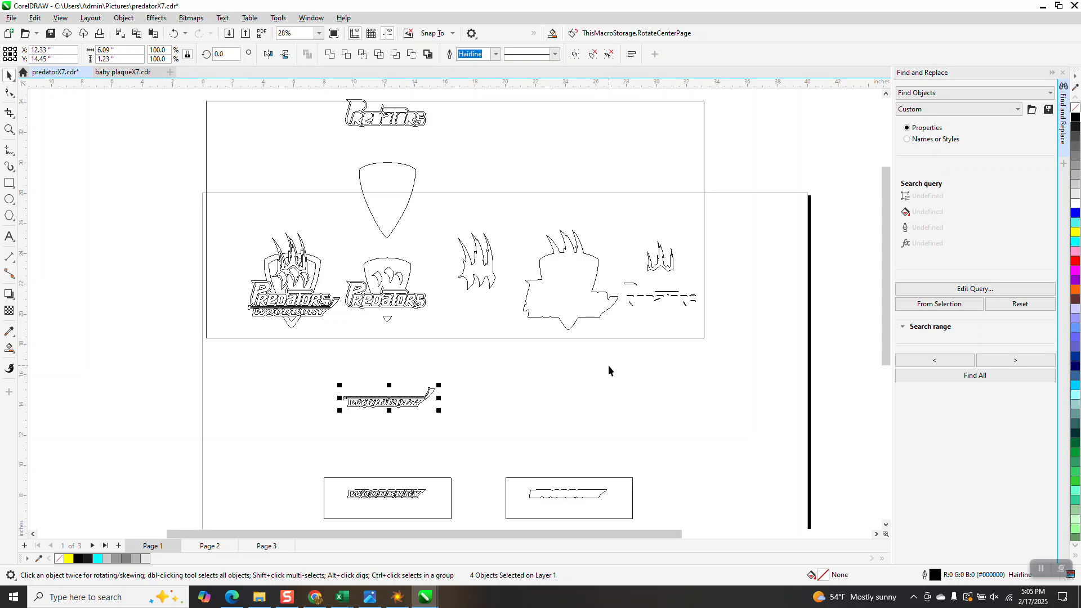
click(60, 19)
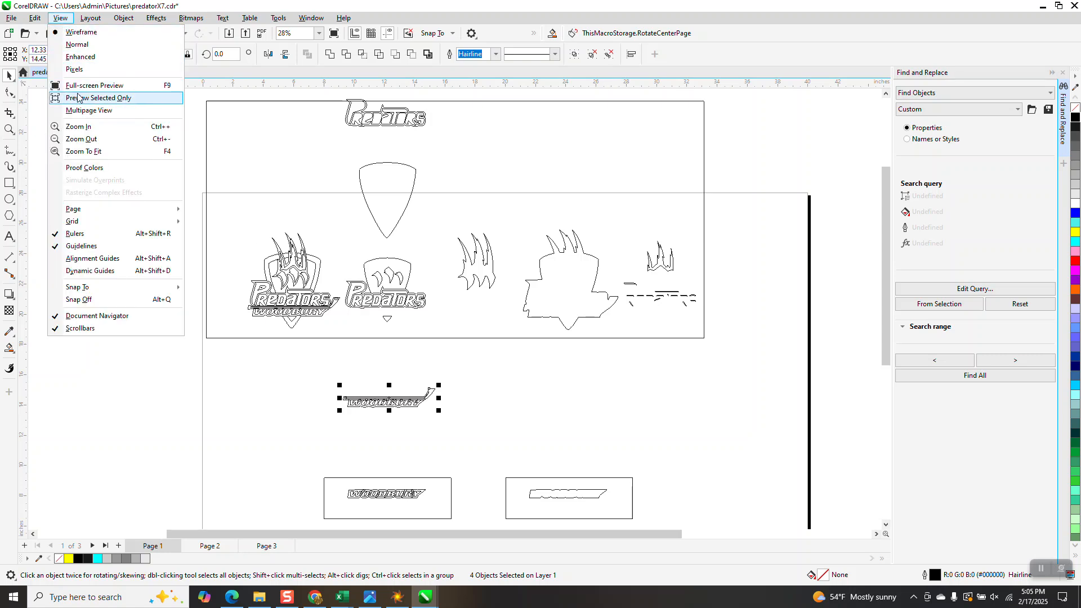
click(79, 68)
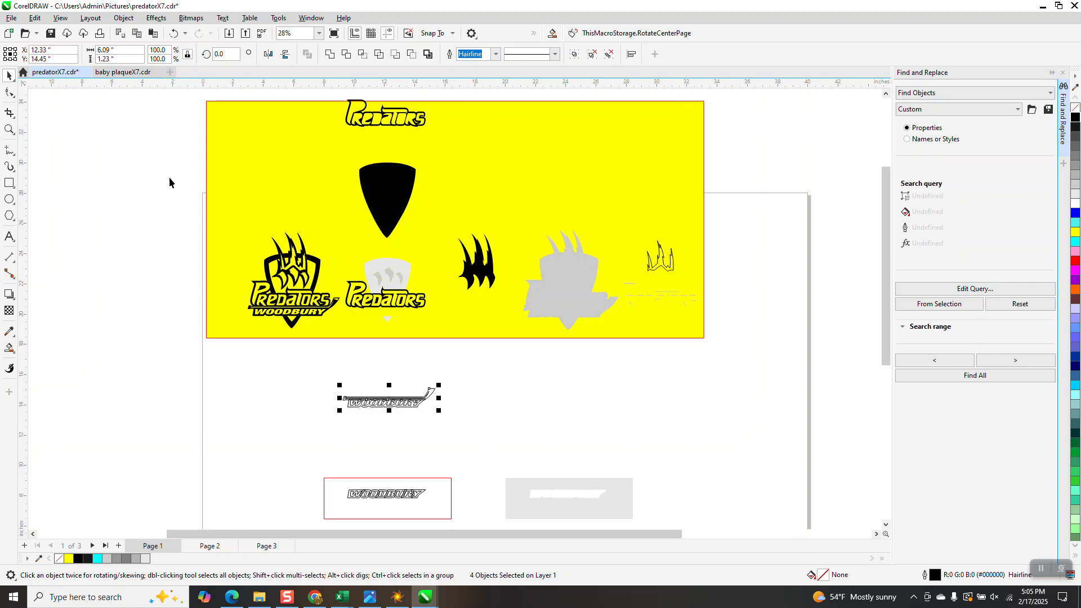
Step: Smart Fill the hockey stick above the WOODBURY lettering with black
click(9, 129)
drag(325, 293, 506, 421)
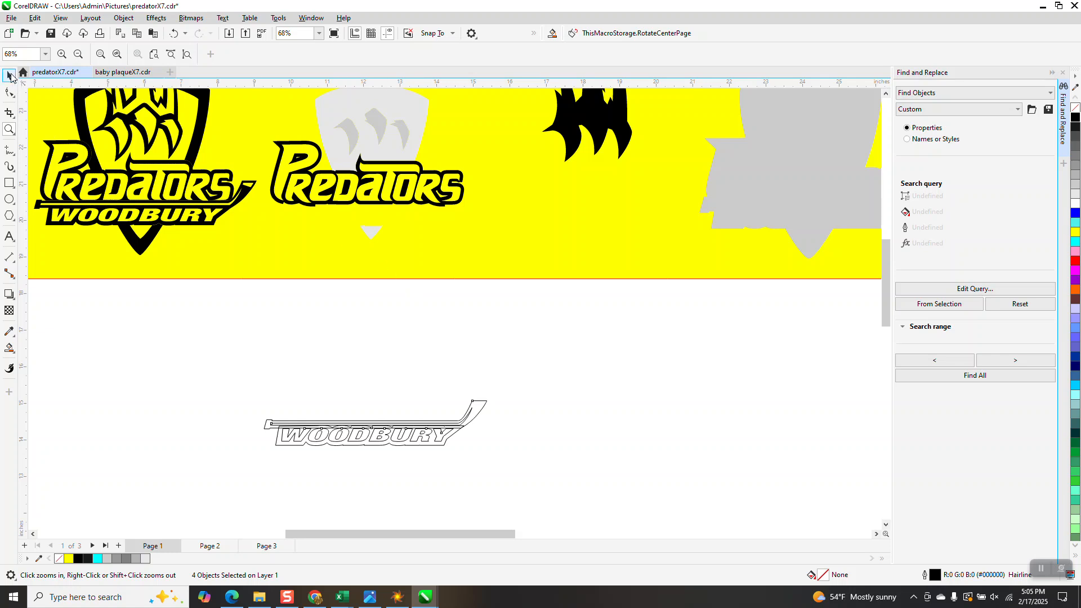
click(9, 76)
key(g)
click(478, 408)
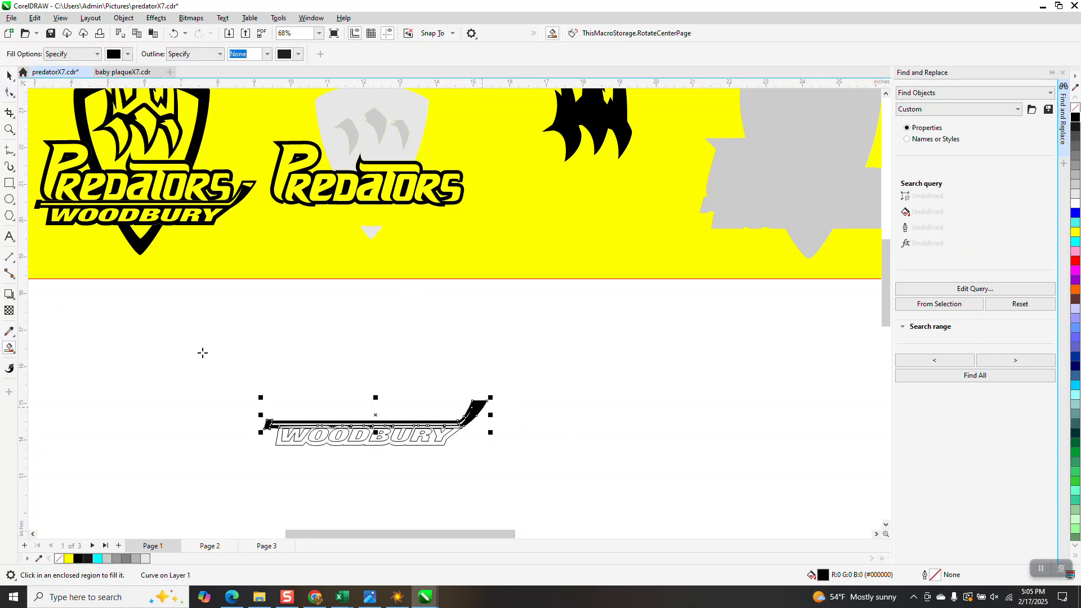
Step: Smart Fill the backing area around the WOODBURY letters with black
click(10, 129)
drag(226, 382, 569, 487)
click(9, 351)
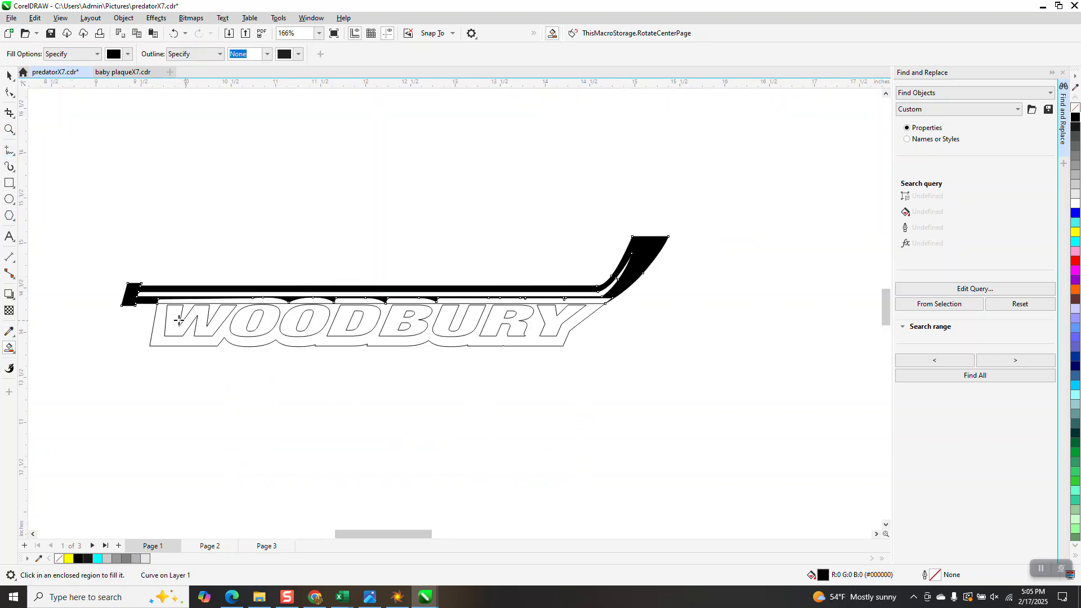
click(159, 324)
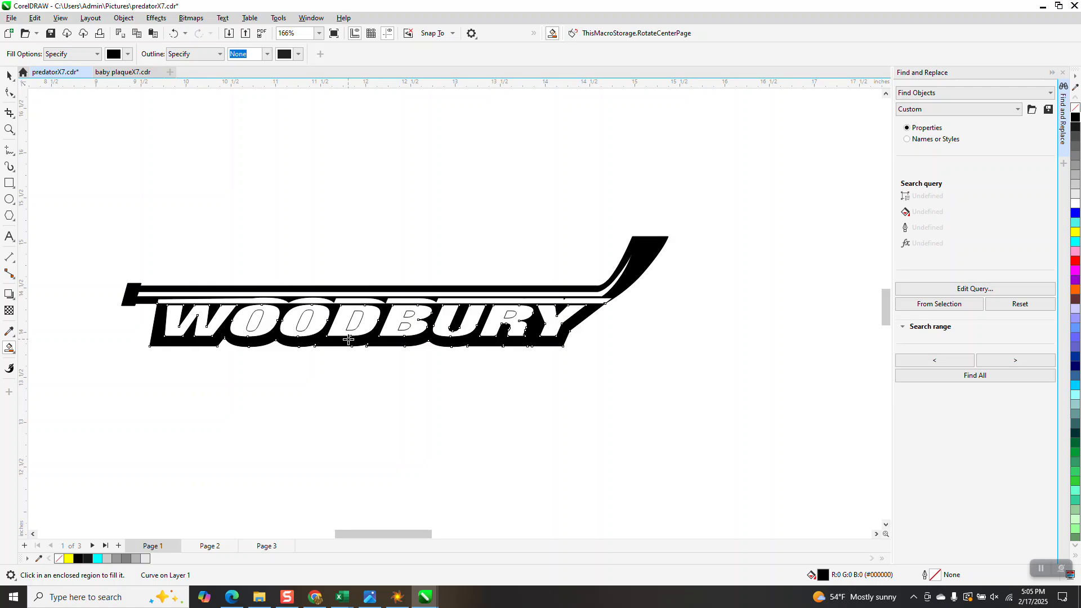
Step: Smart Fill the enclosed counters of the WOODBURY letters O, O, D, B and R with black
click(253, 321)
click(307, 322)
click(352, 325)
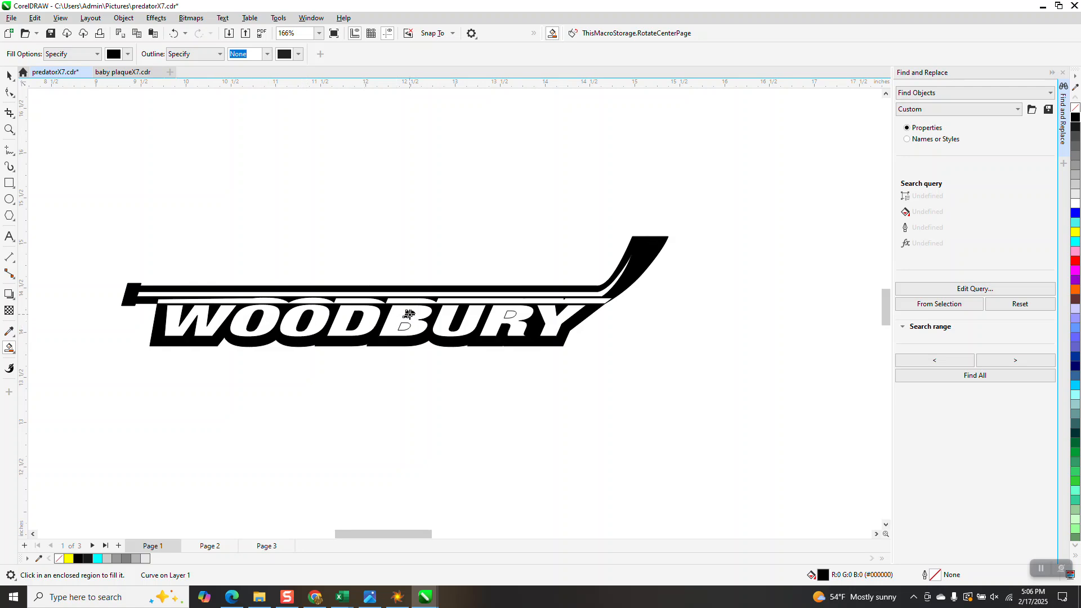
click(406, 326)
click(511, 315)
Step: Give the smart-filled hockey stick no fill and a black hairline outline, and move it 6 inches left of the lettering
click(10, 76)
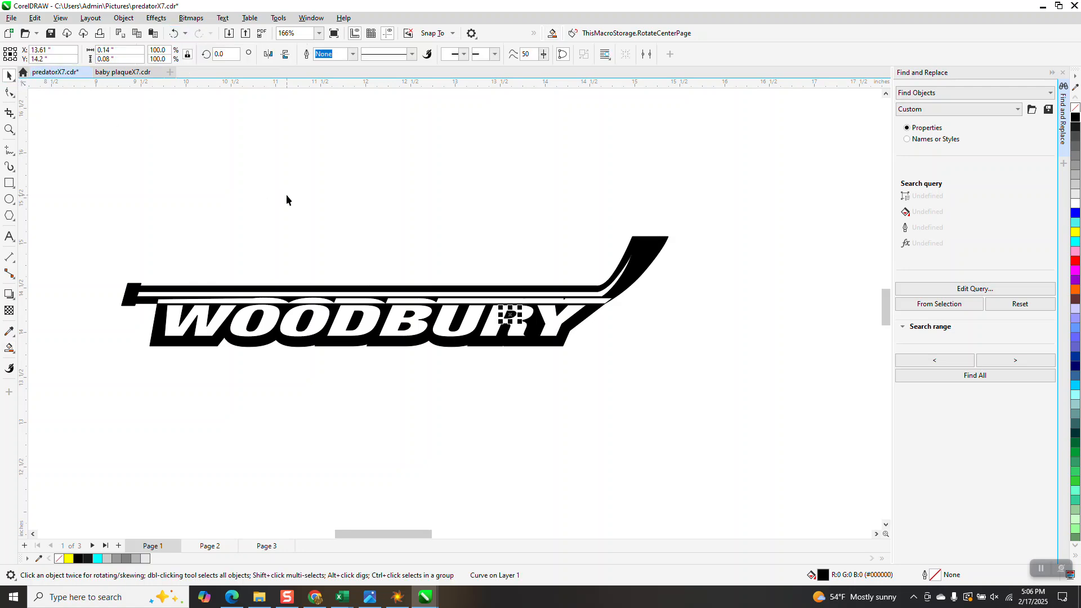
click(286, 197)
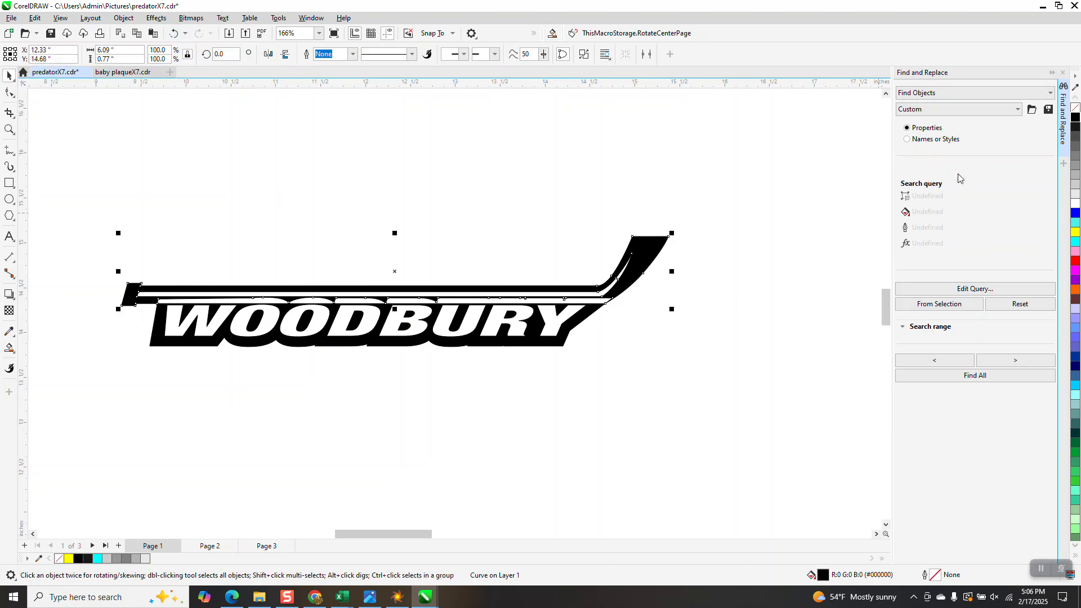
right_click(1073, 110)
right_click(1074, 117)
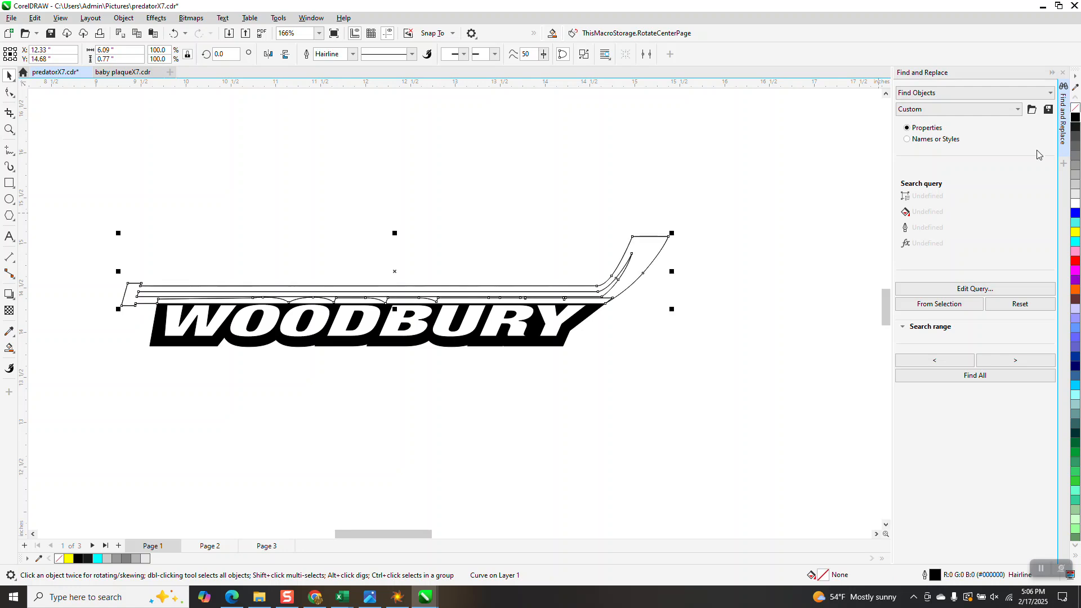
scroll(698, 321, down, 3)
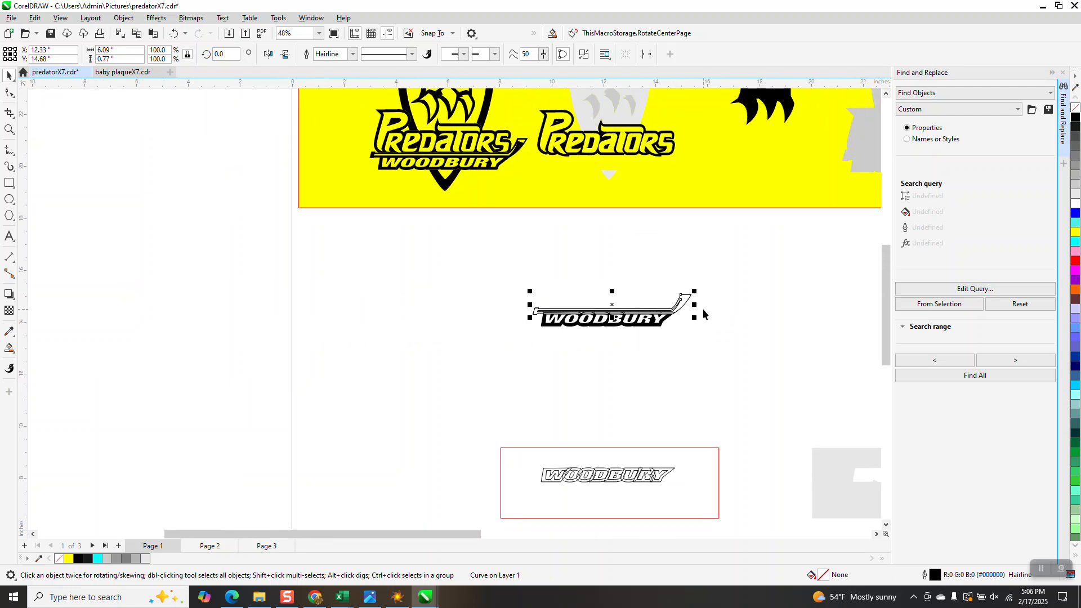
key(shift+Left)
Step: Delete the leftover original hockey stick outlines above the black WOODBURY lettering
click(685, 299)
key(Delete)
click(681, 304)
key(Delete)
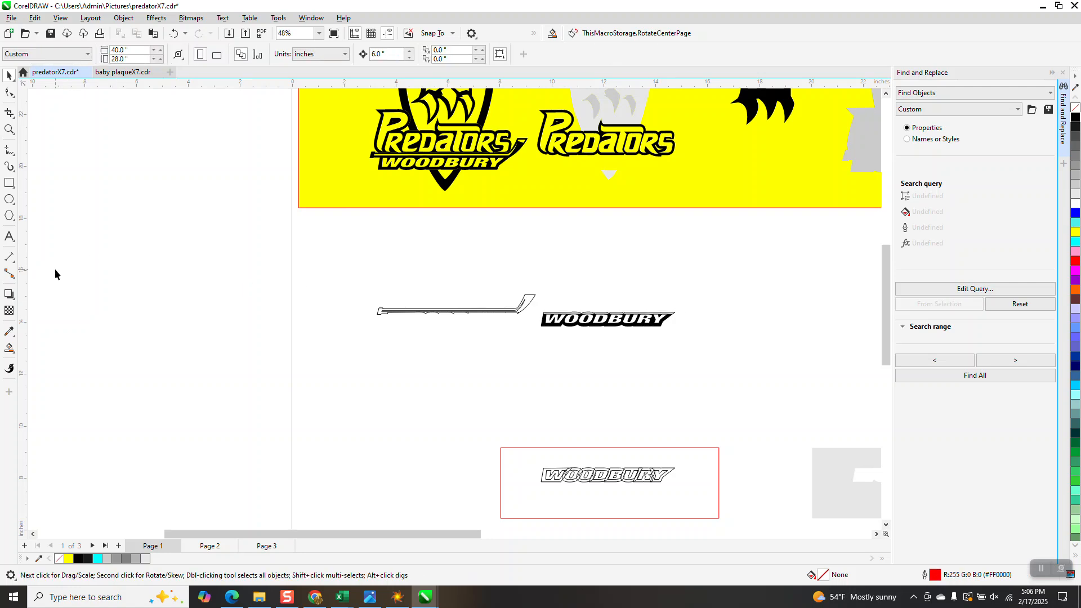
Step: Try to Smart Fill the separated hockey stick outline with black, and undo the fill
click(9, 346)
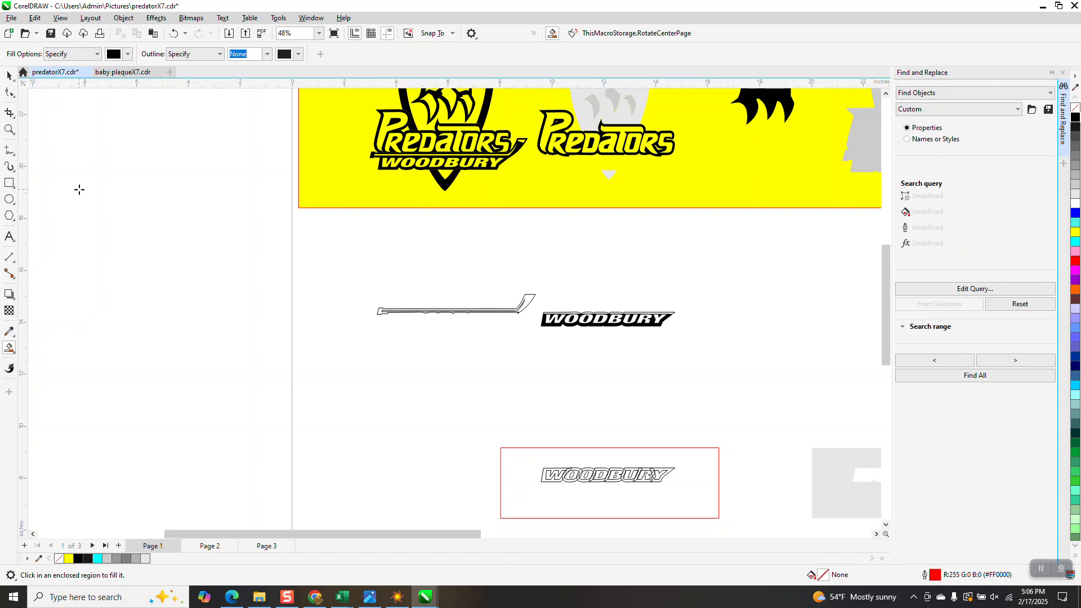
click(379, 301)
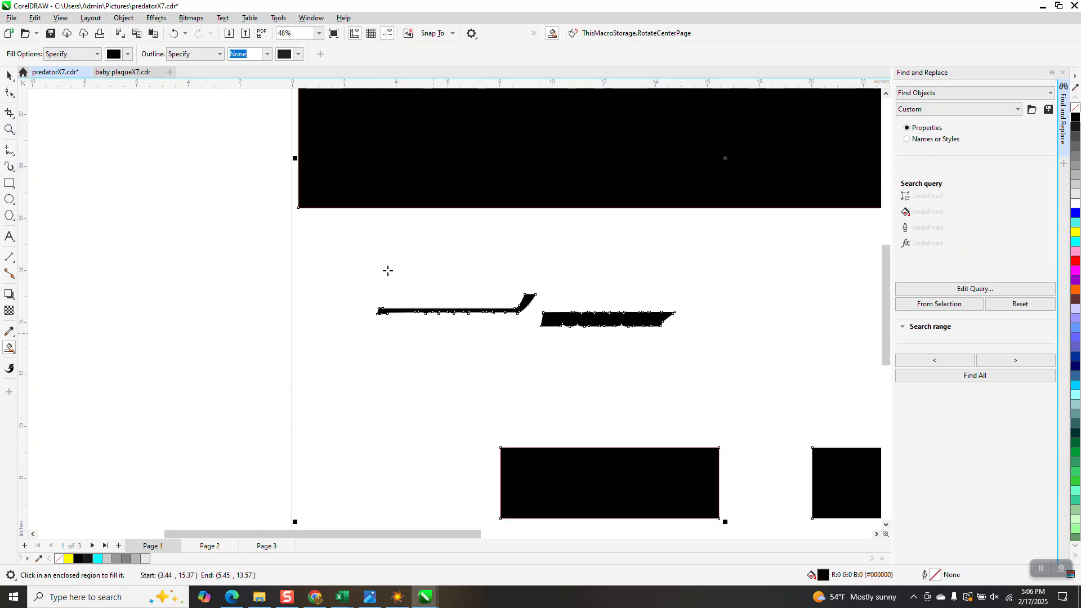
click(170, 37)
Step: Inspect the separated hockey stick outline, including its scalloped lower edge
click(10, 130)
drag(365, 297, 584, 349)
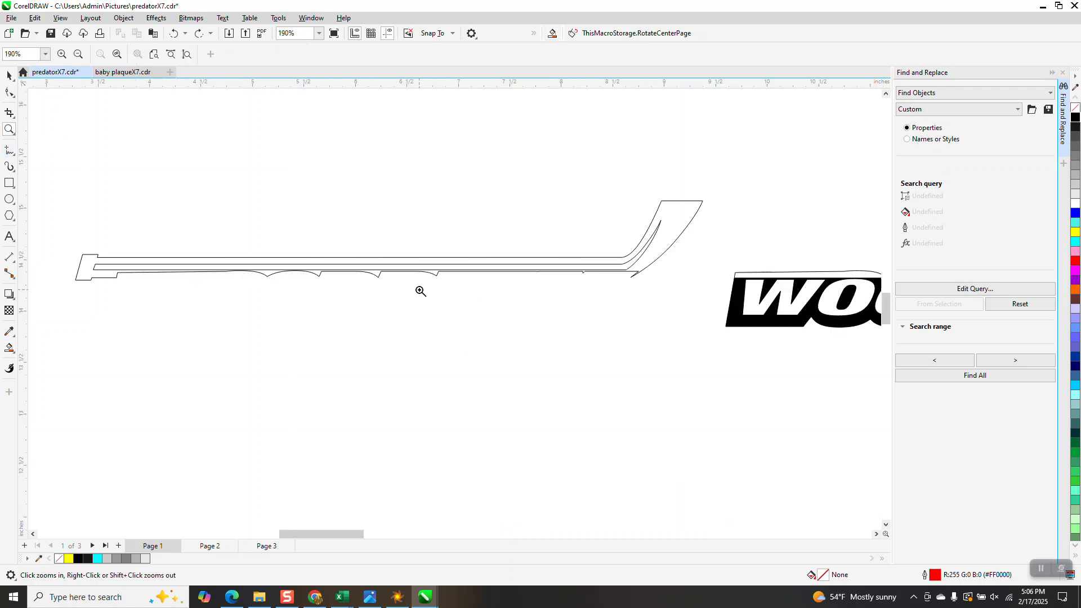
scroll(417, 292, down, 3)
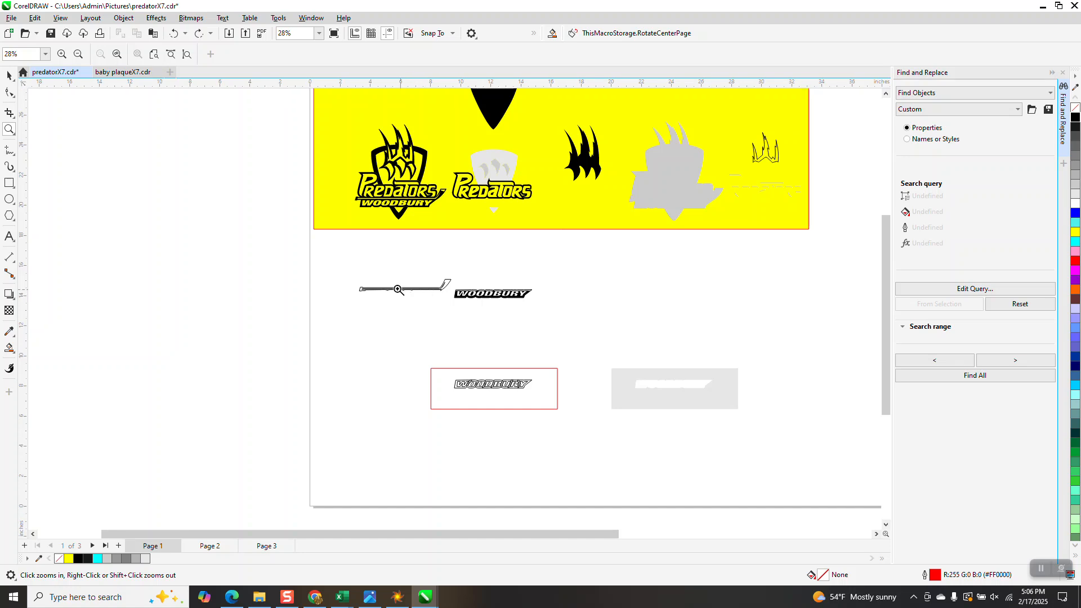
Step: Remove the outline from all the WOODBURY lettering pieces
click(9, 77)
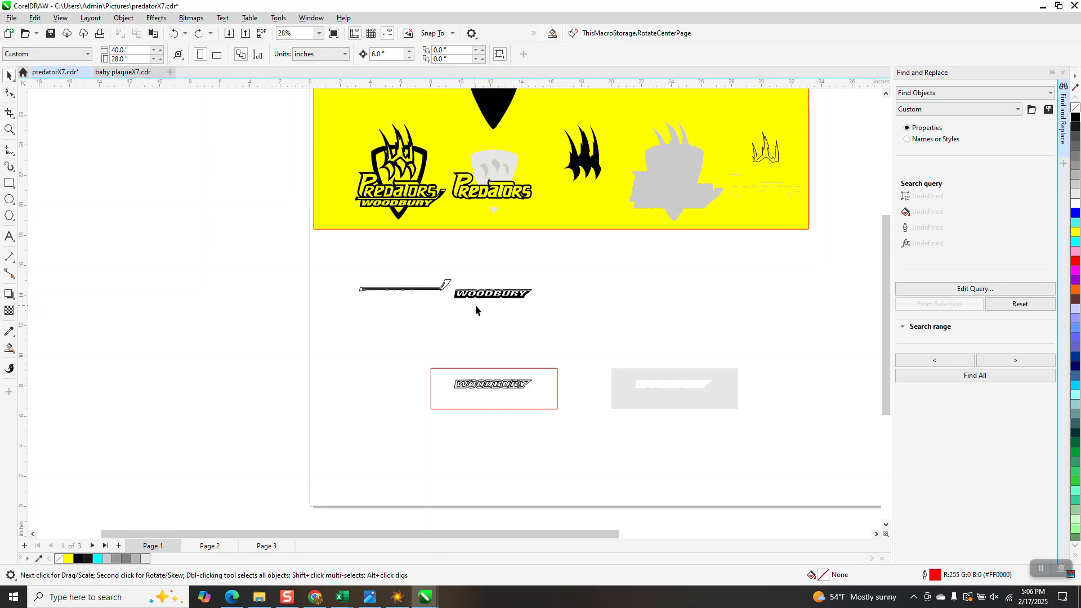
click(9, 129)
drag(459, 283, 566, 326)
scroll(566, 327, down, 2)
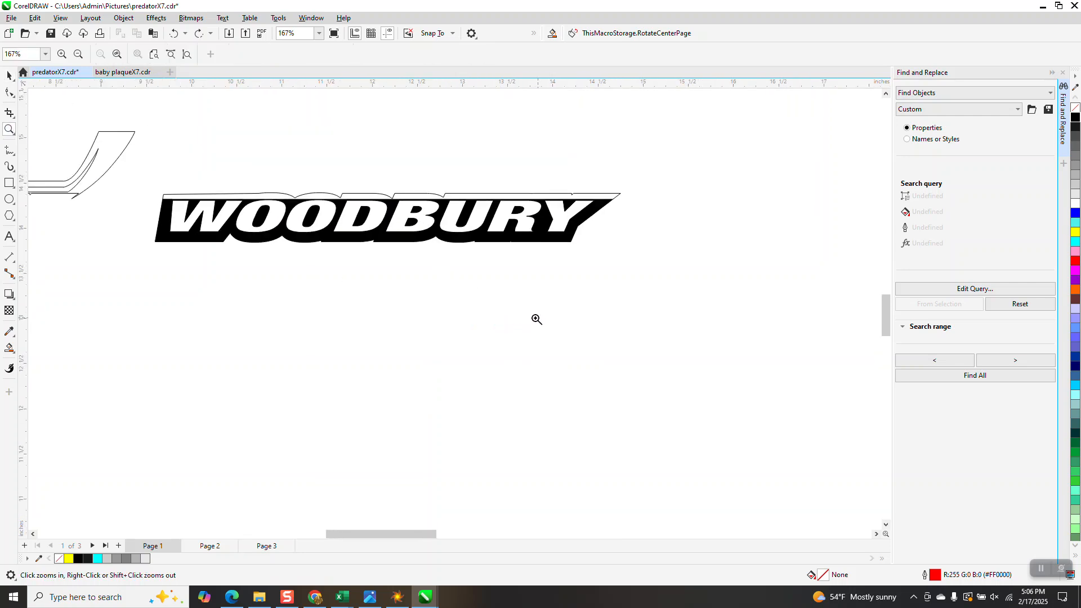
scroll(529, 315, down, 3)
scroll(489, 316, down, 1)
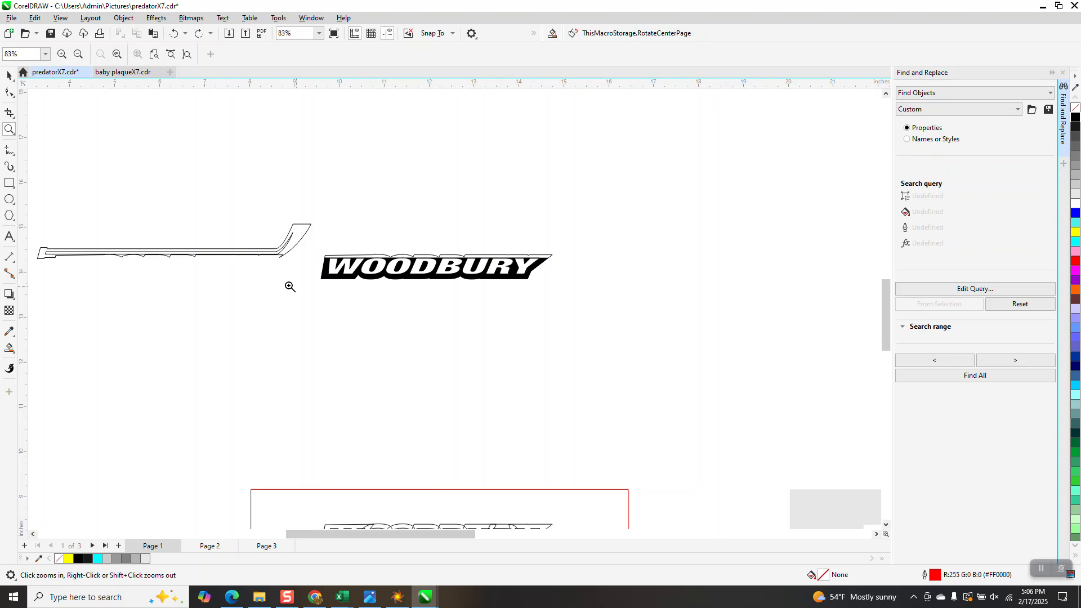
click(10, 94)
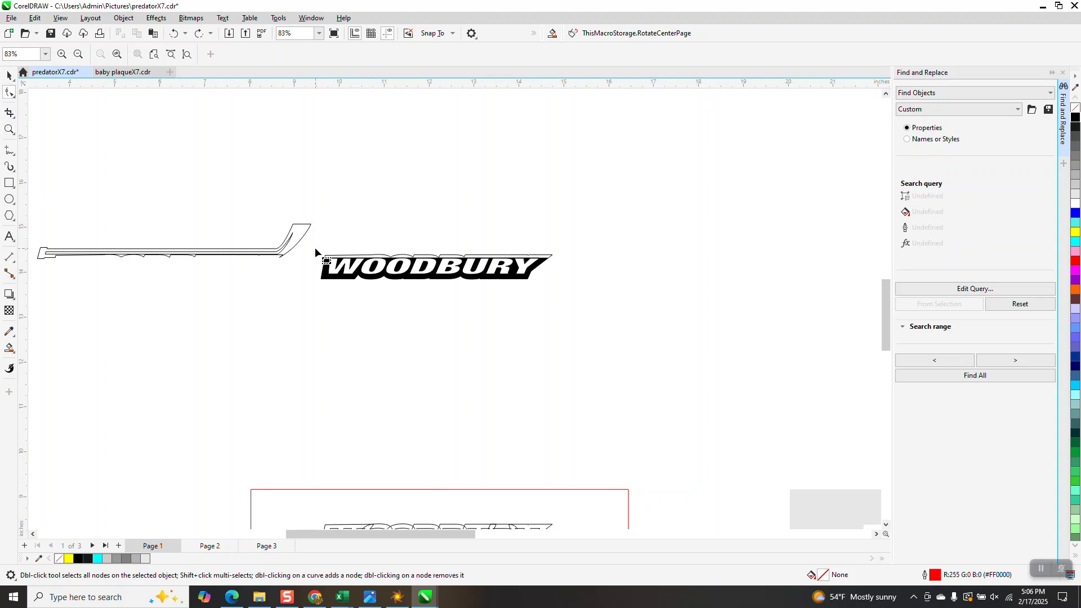
key(space)
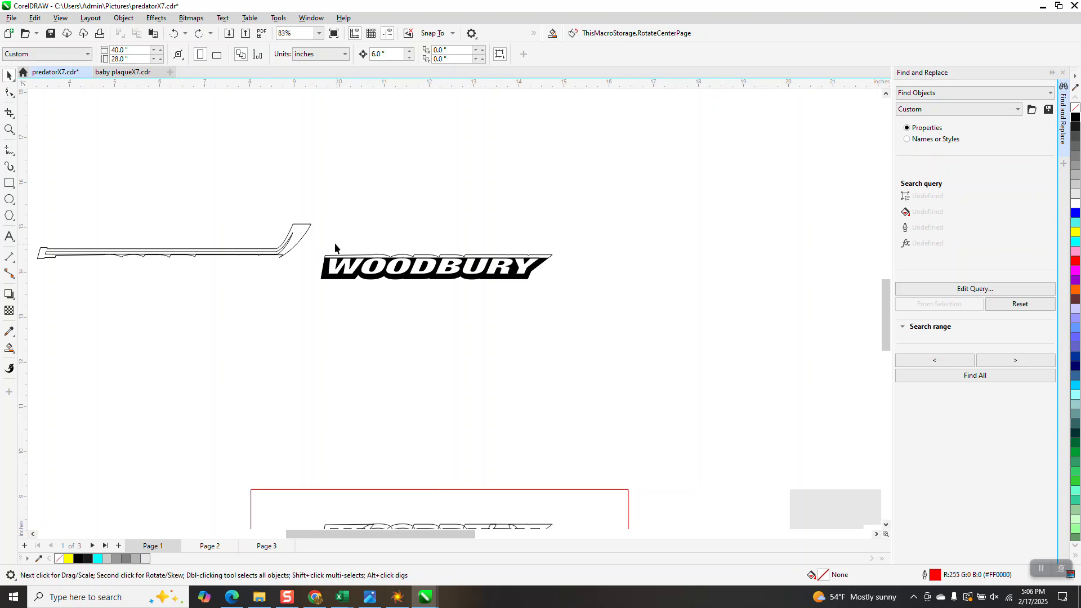
drag(566, 303, 566, 303)
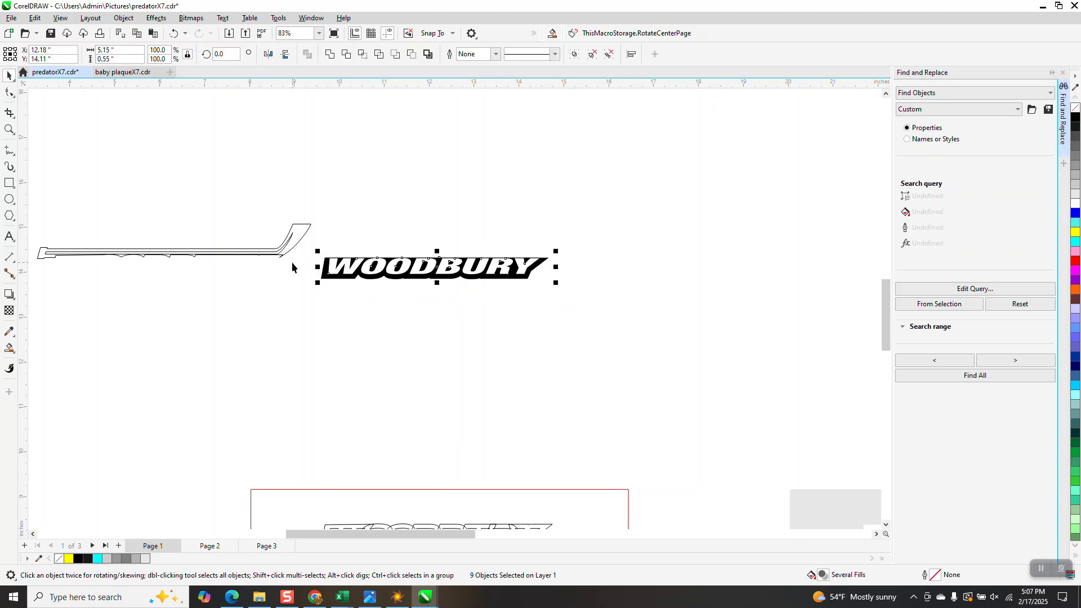
Step: Draw a straight horizontal 2-point line about 4.99 inches long across the scalloped lower edge of the hockey stick, ending at the blade's tip
click(9, 129)
drag(45, 236, 346, 317)
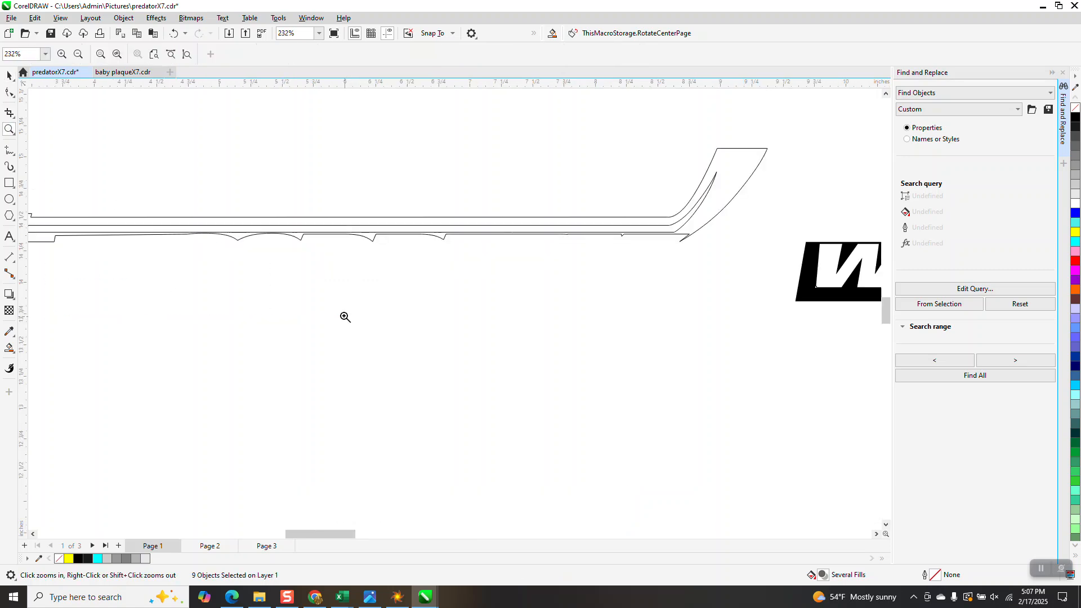
click(13, 153)
click(54, 164)
drag(54, 242, 680, 242)
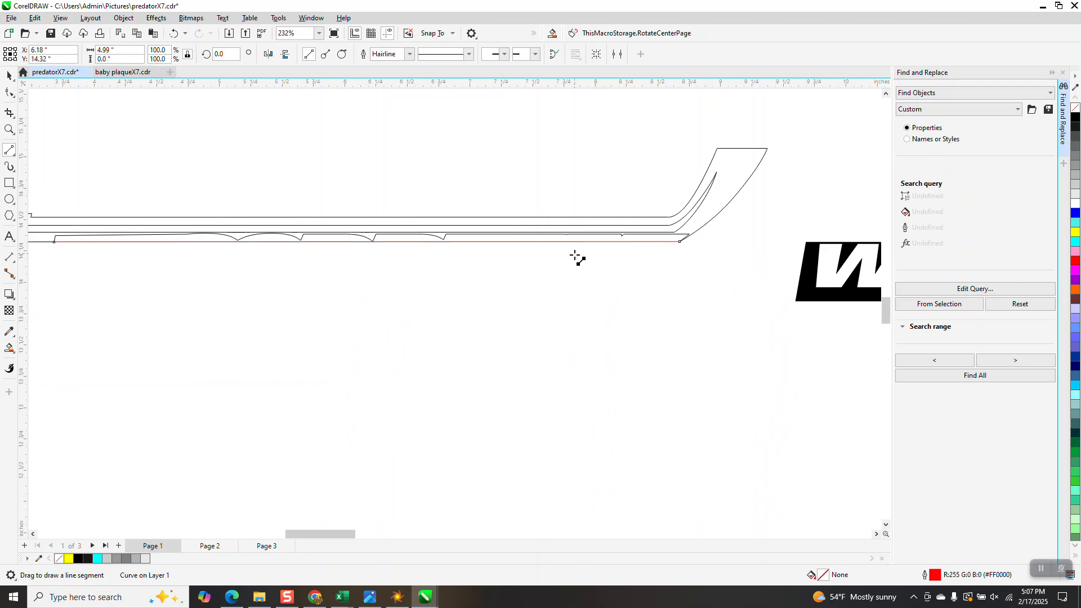
Step: Remove the scalloped segments above the new straight line on the hockey stick with Virtual Segment Delete
click(10, 115)
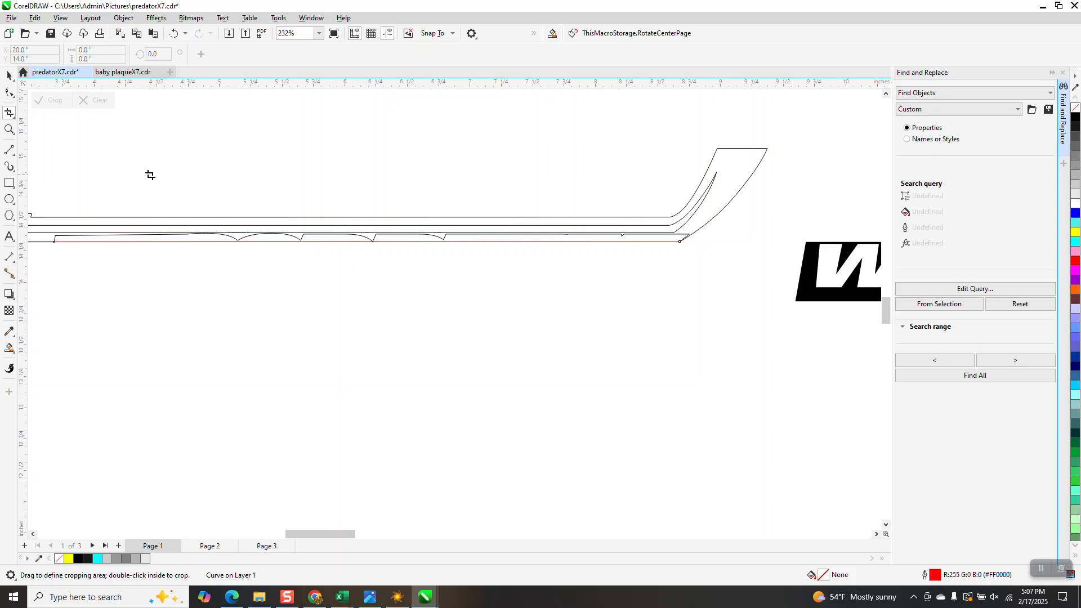
click(13, 119)
click(56, 140)
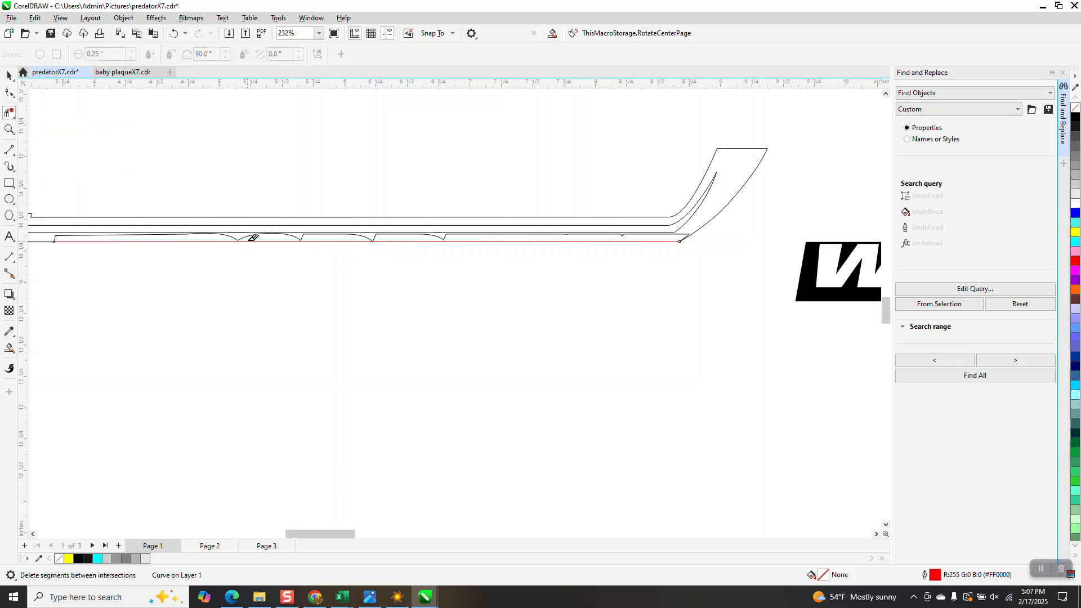
click(247, 232)
scroll(403, 264, down, 2)
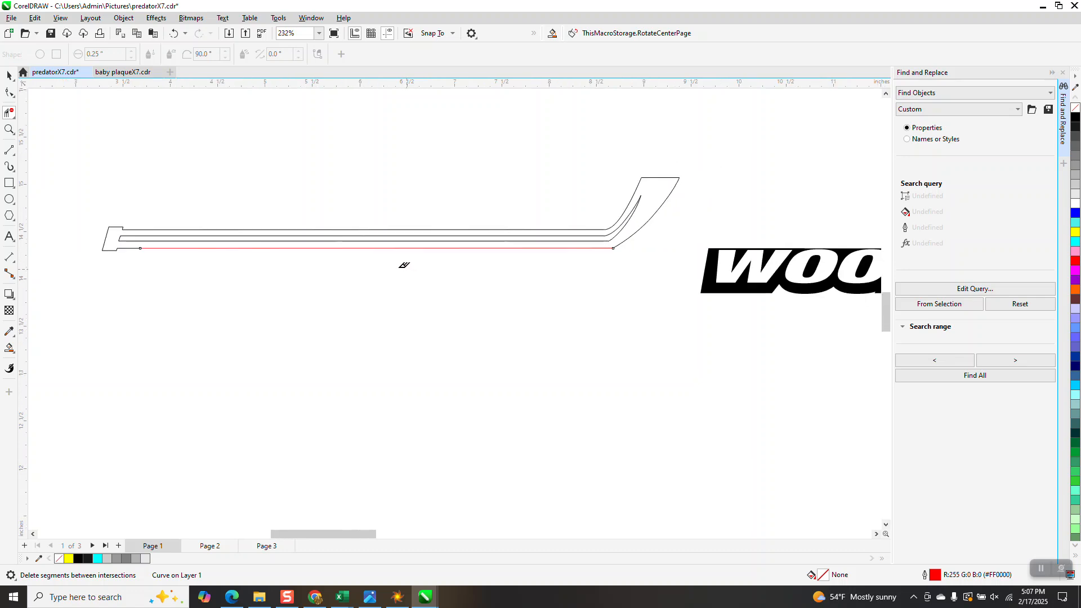
Step: Smart Fill the hockey stick with black and no outline, and move the filled stick 6 inches right onto the WOODBURY lettering
click(9, 348)
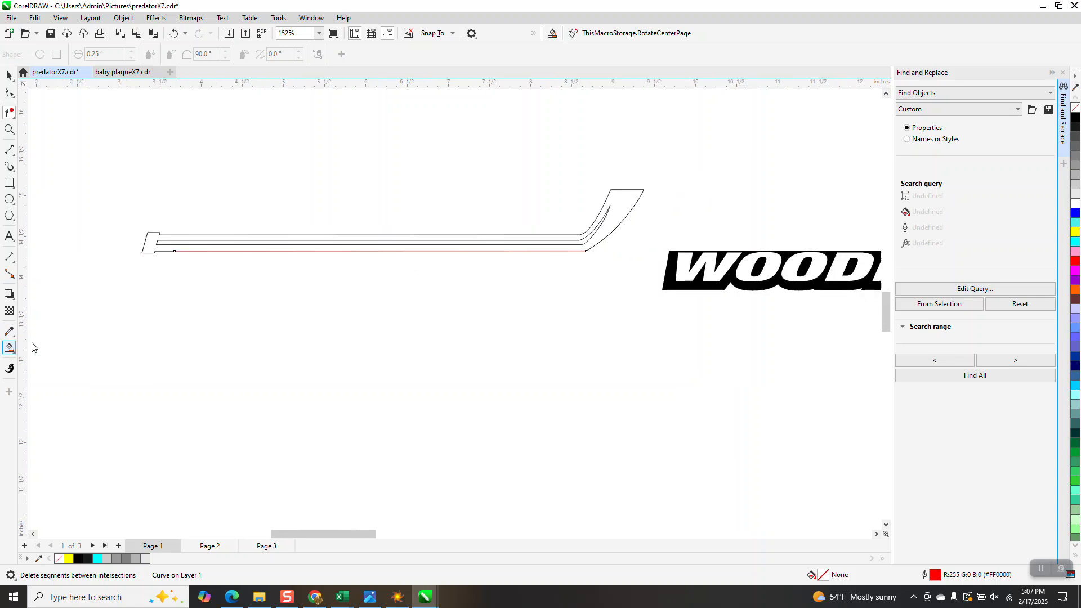
click(152, 242)
scroll(129, 248, down, 3)
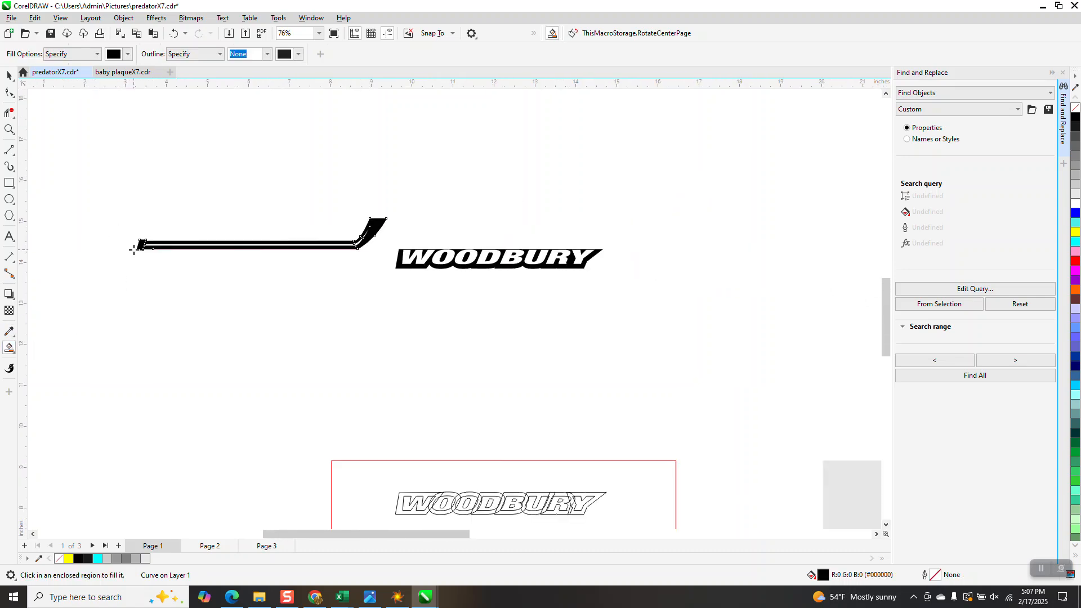
key(Right)
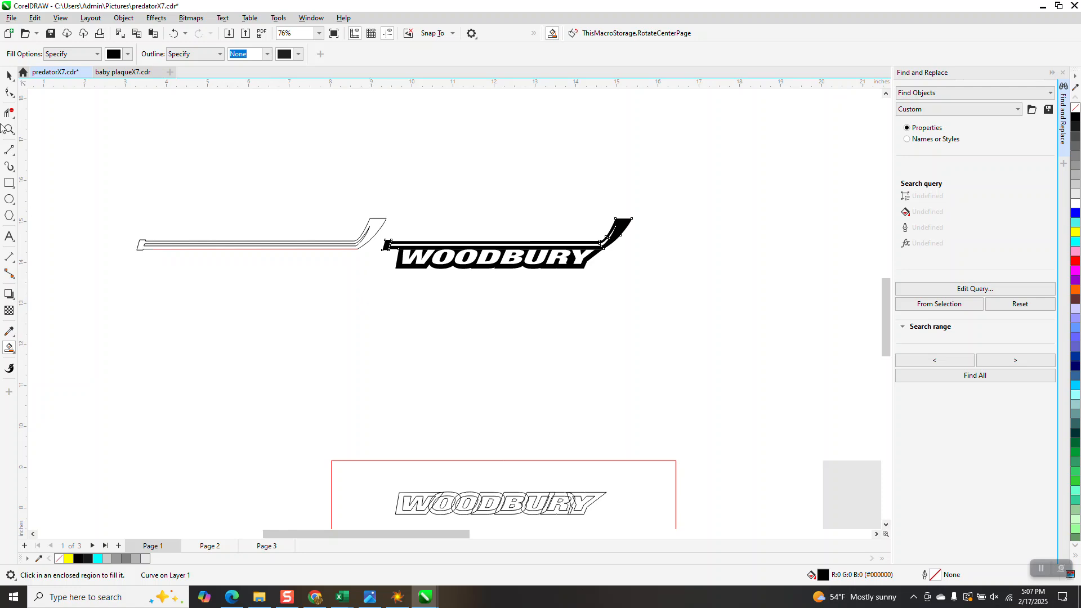
Step: Delete the leftover hockey stick outlines beside the WOODBURY lettering
click(9, 75)
drag(129, 169, 420, 318)
key(Delete)
Step: Move the filled hockey stick and WOODBURY lettering together 6 inches up into the second logo on the yellow background
scroll(418, 315, down, 3)
drag(389, 251, 552, 328)
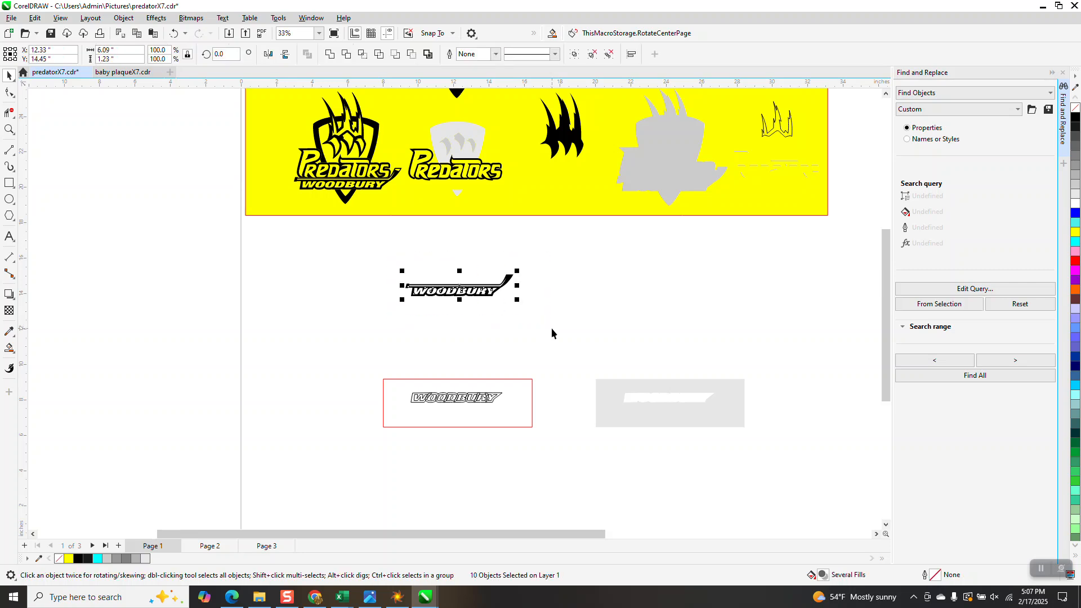
key(ctrl+z)
click(501, 324)
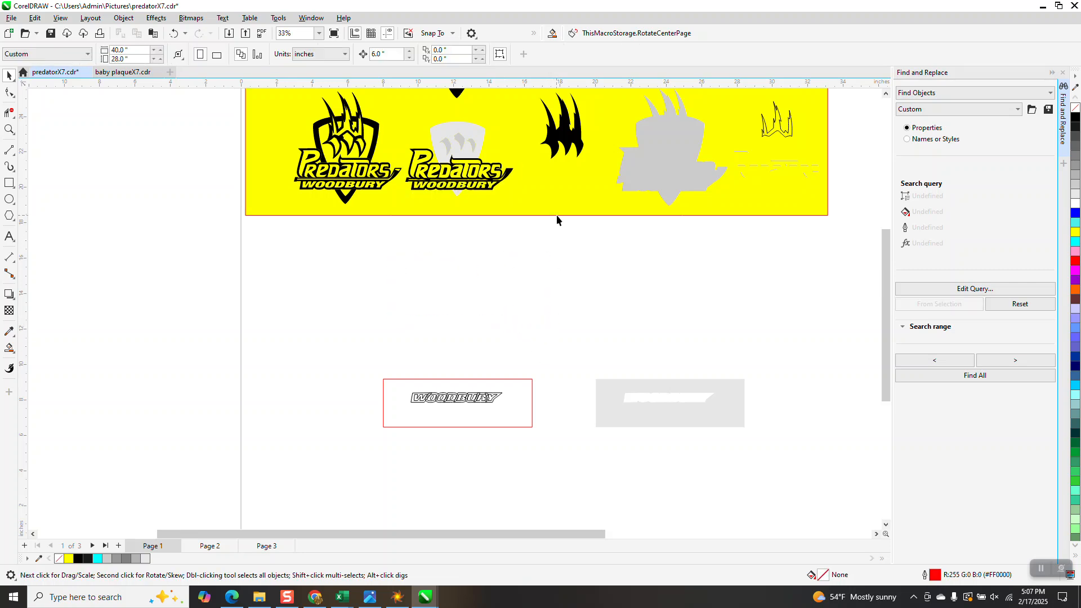
scroll(514, 285, down, 2)
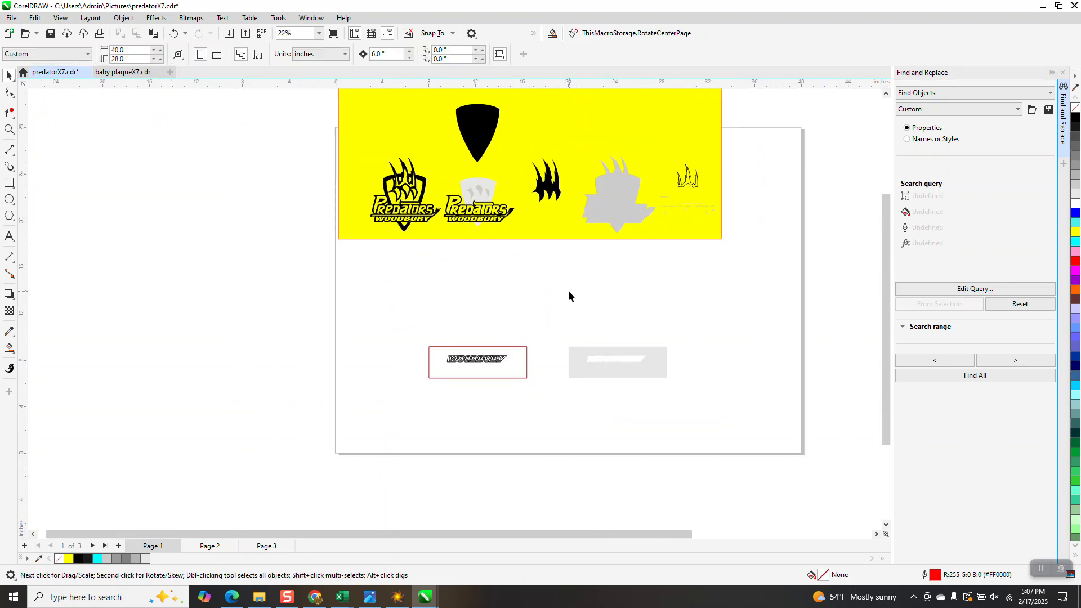
Step: Move the black shield 6 inches down into the second logo and send it to the back
click(480, 133)
key(Down)
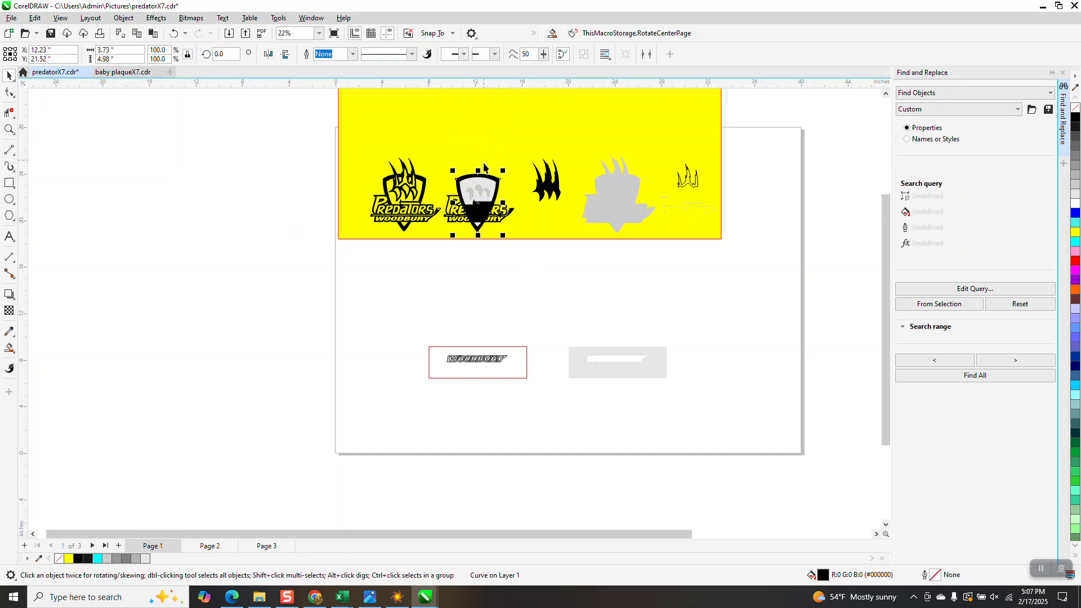
click(123, 17)
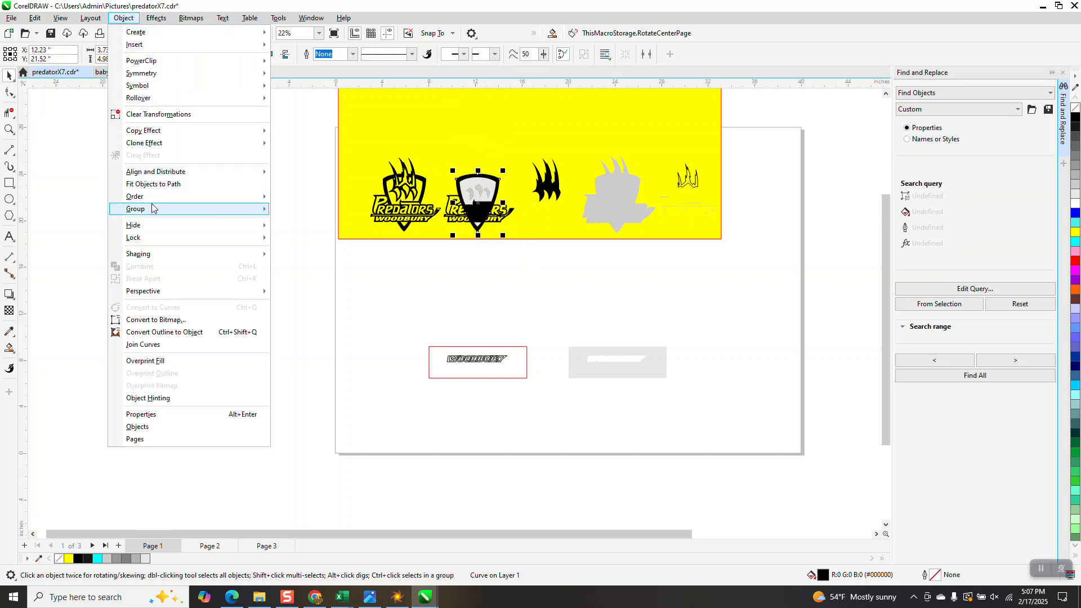
mouse_move(151, 202)
click(314, 210)
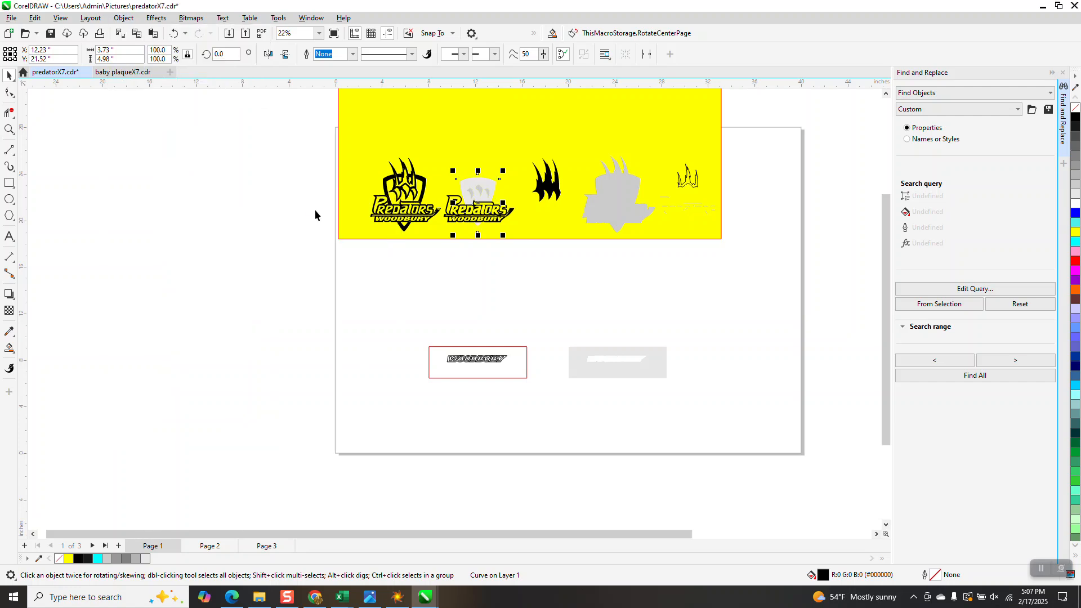
Step: Send the yellow background rectangle to the back, behind the black shield
click(397, 114)
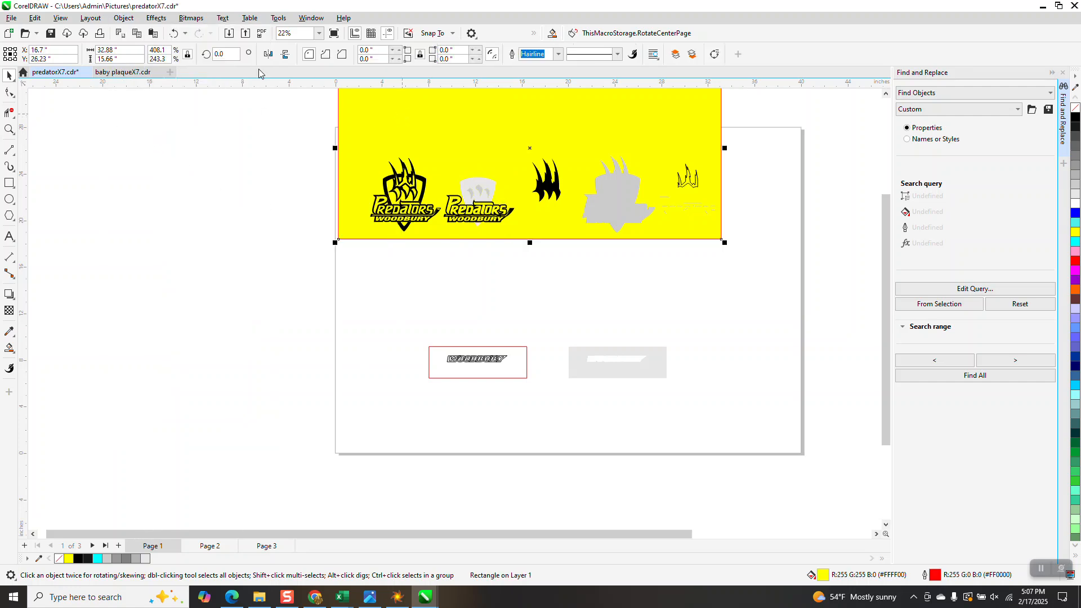
click(127, 16)
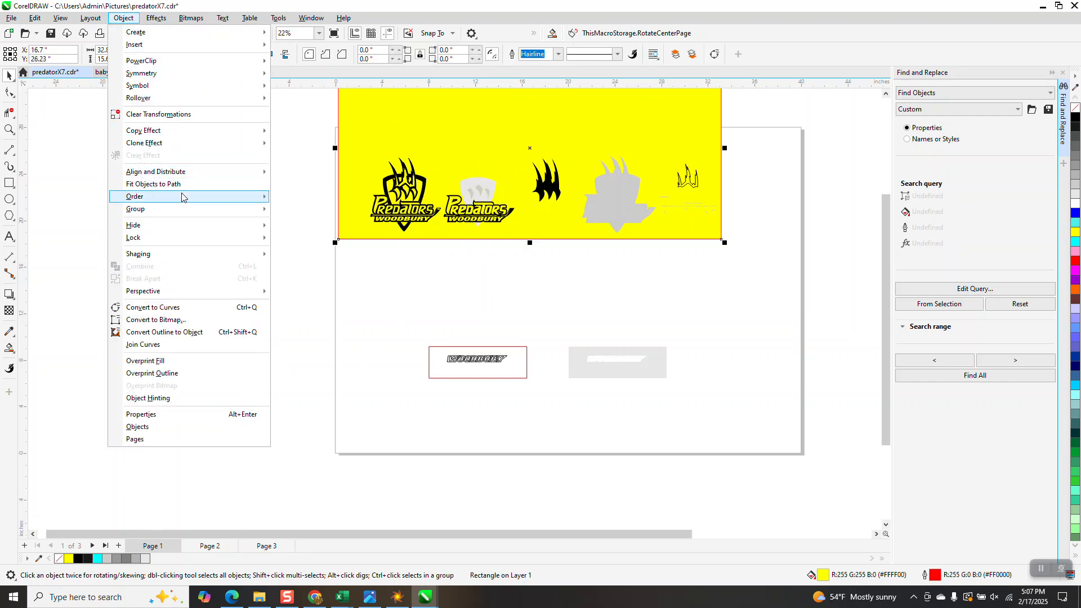
mouse_move(185, 197)
click(316, 210)
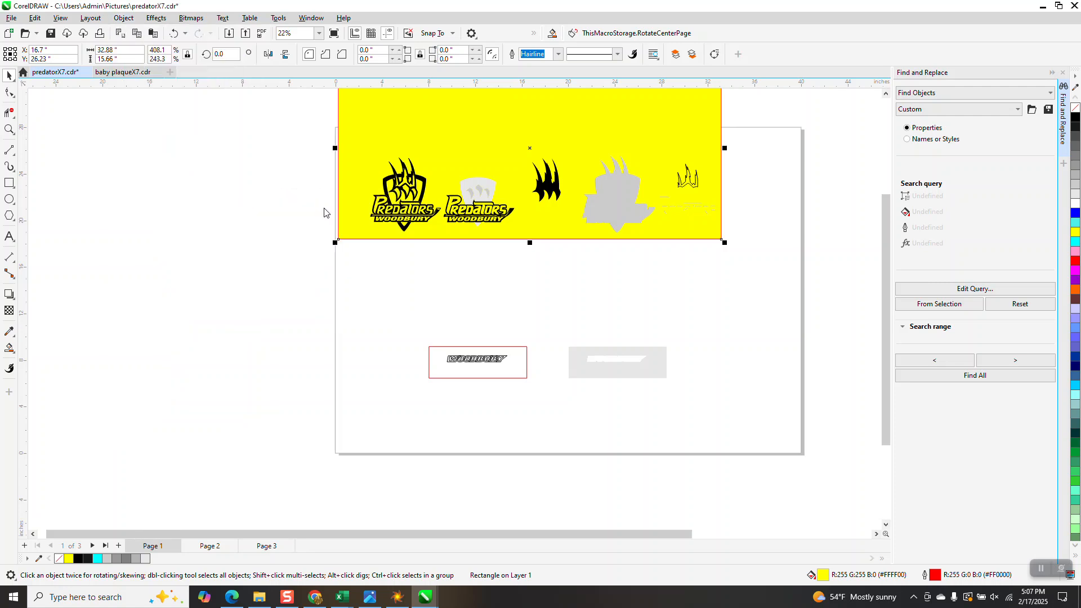
Step: Move the black shield of the second logo 6 inches down, clear of the yellow background
click(9, 129)
drag(442, 175, 477, 228)
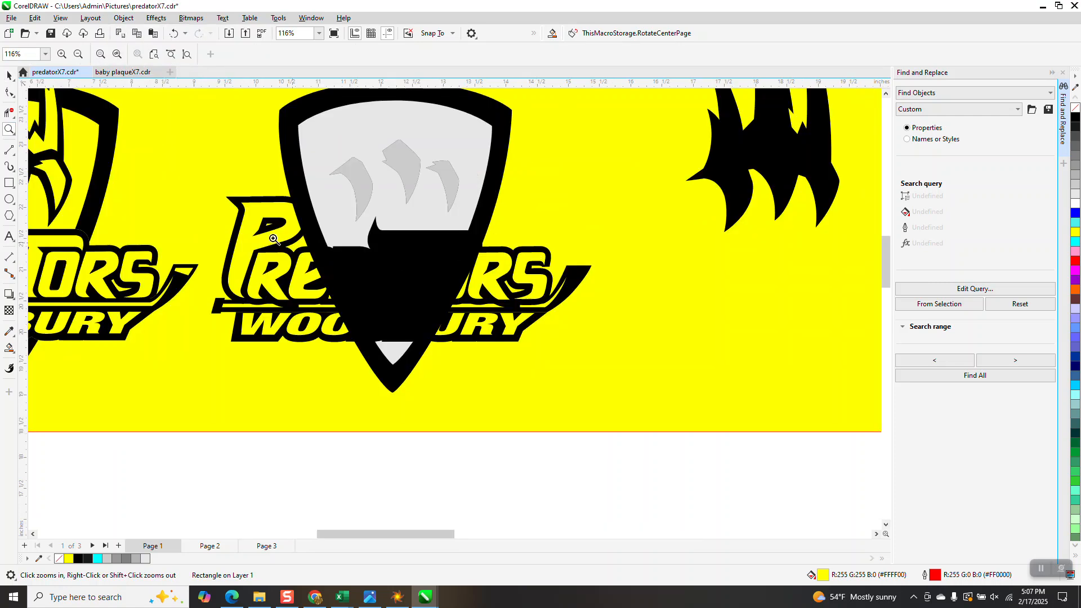
click(9, 75)
scroll(458, 193, down, 4)
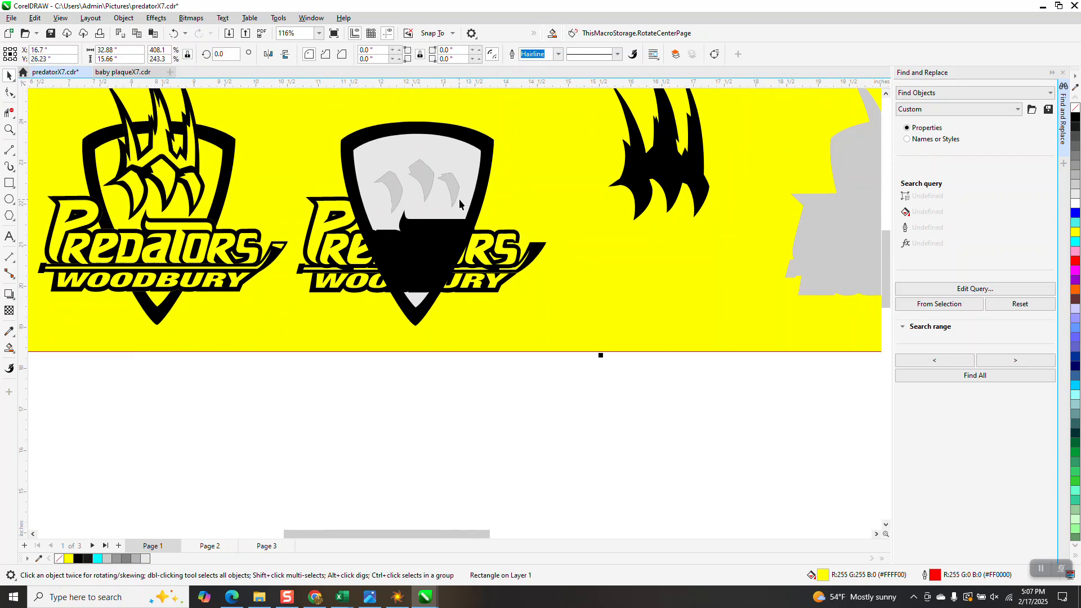
scroll(462, 212, down, 1)
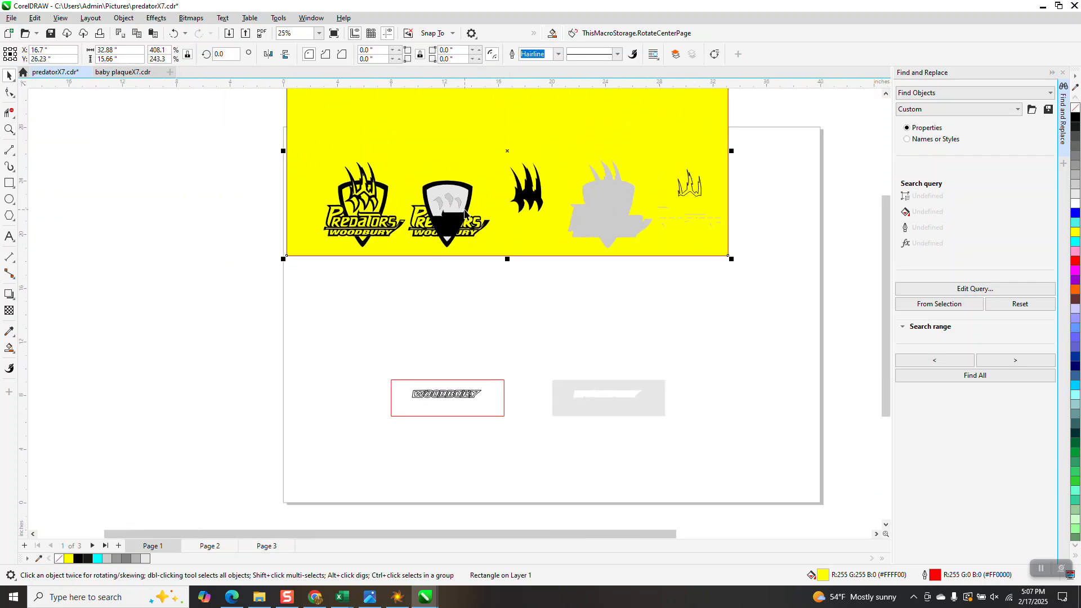
click(203, 168)
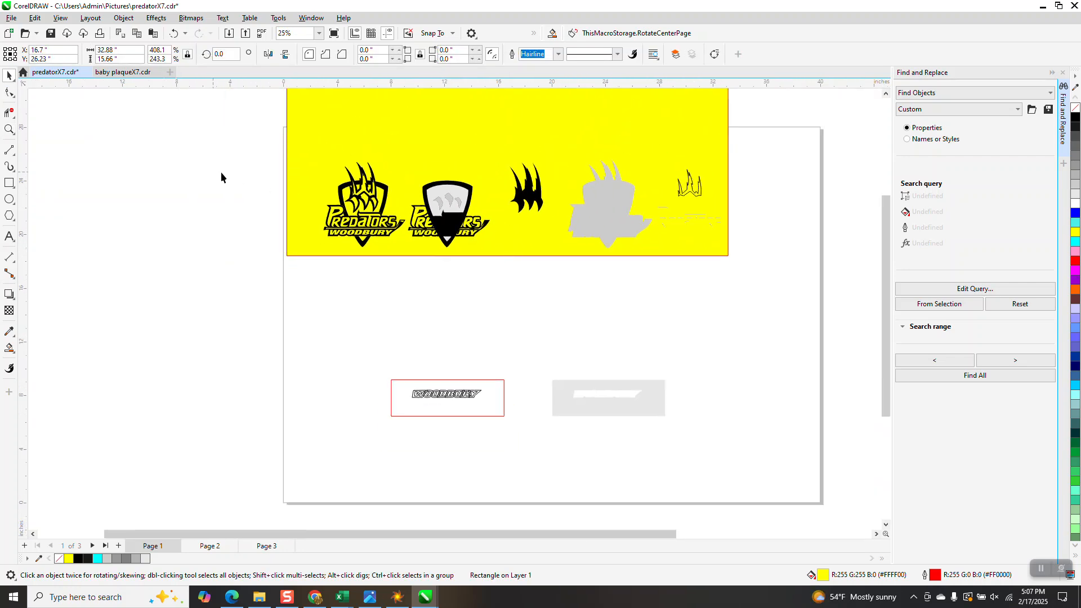
click(465, 191)
key(Down)
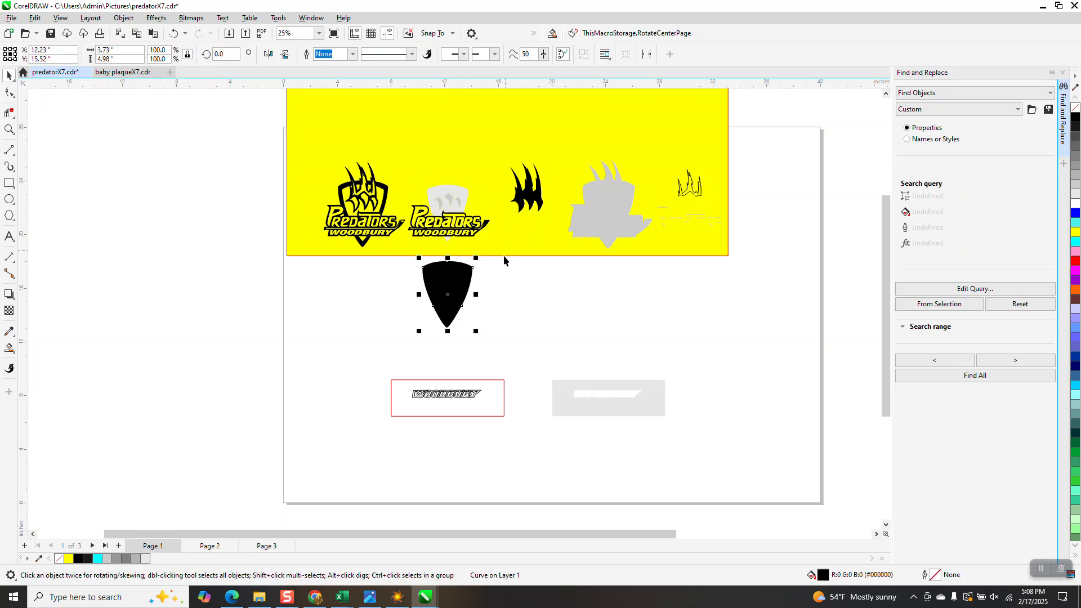
Step: Give the shield no fill and a black hairline outline, and move it 6 inches up into the second logo
click(1075, 107)
right_click(1075, 117)
key(Up)
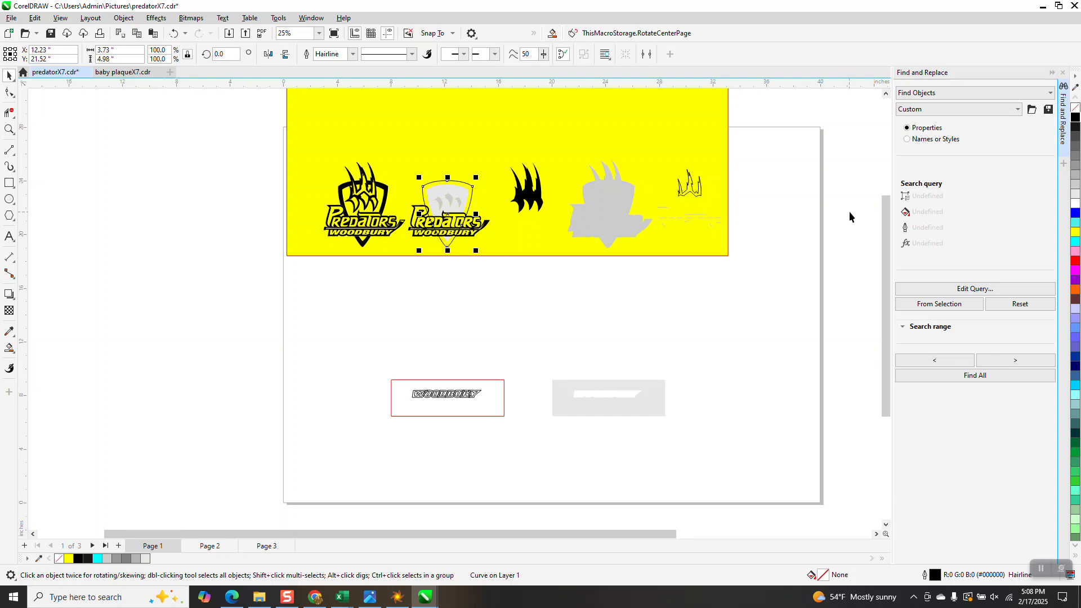
Step: Smart Fill the shield's upper border and its lower tip with black, and delete the leftover shield outline
click(9, 130)
drag(372, 163, 505, 272)
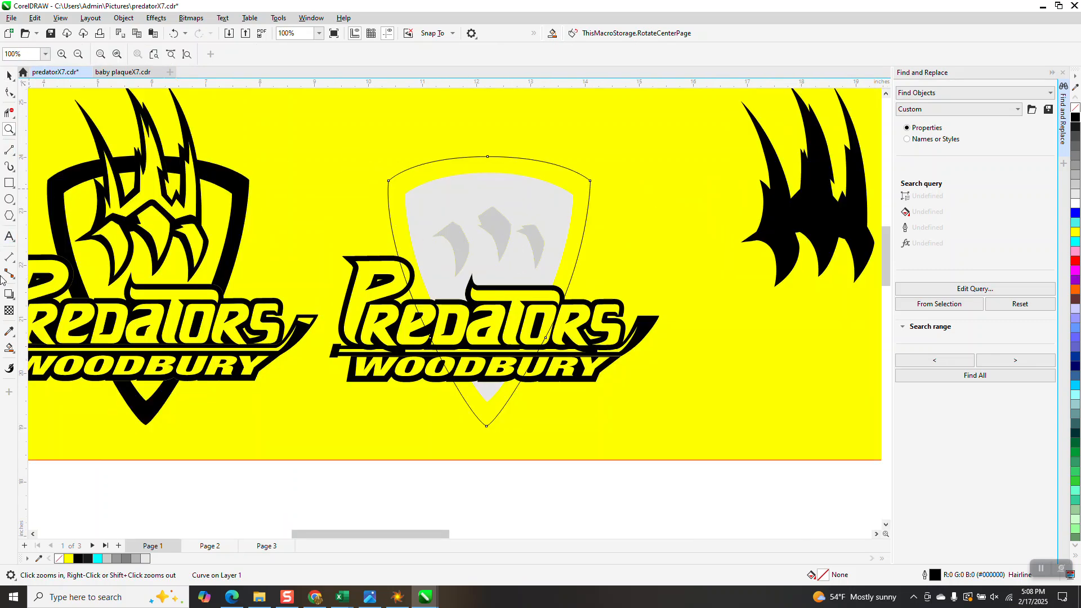
click(9, 348)
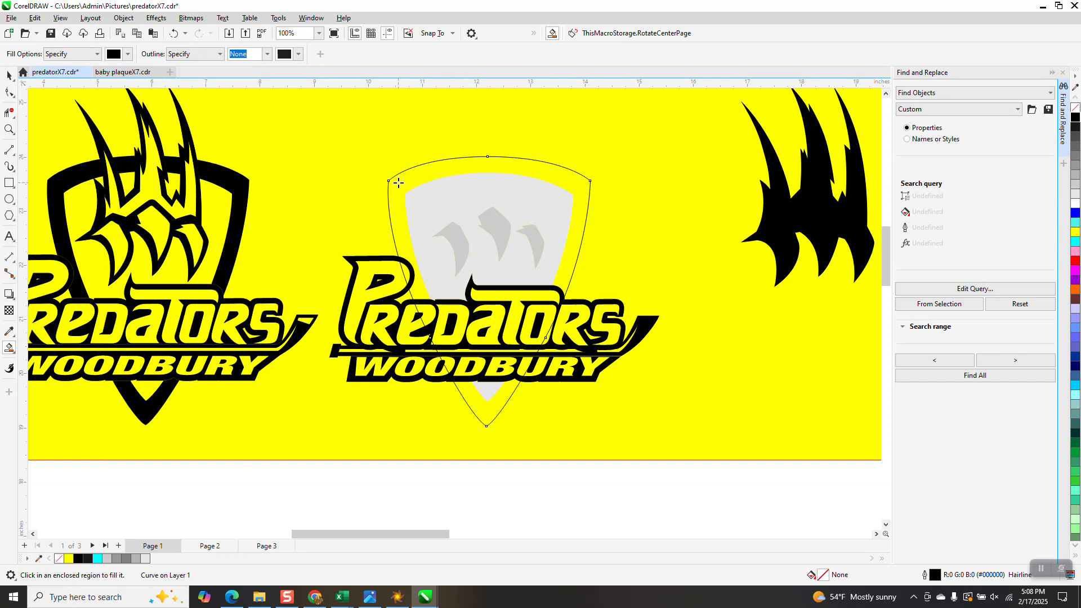
click(398, 183)
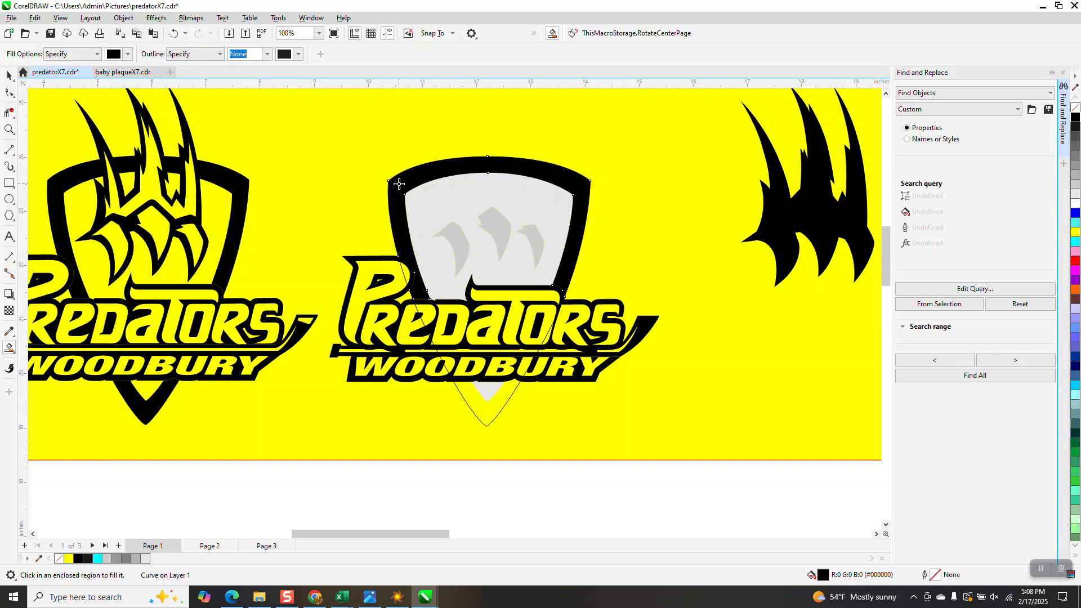
click(502, 402)
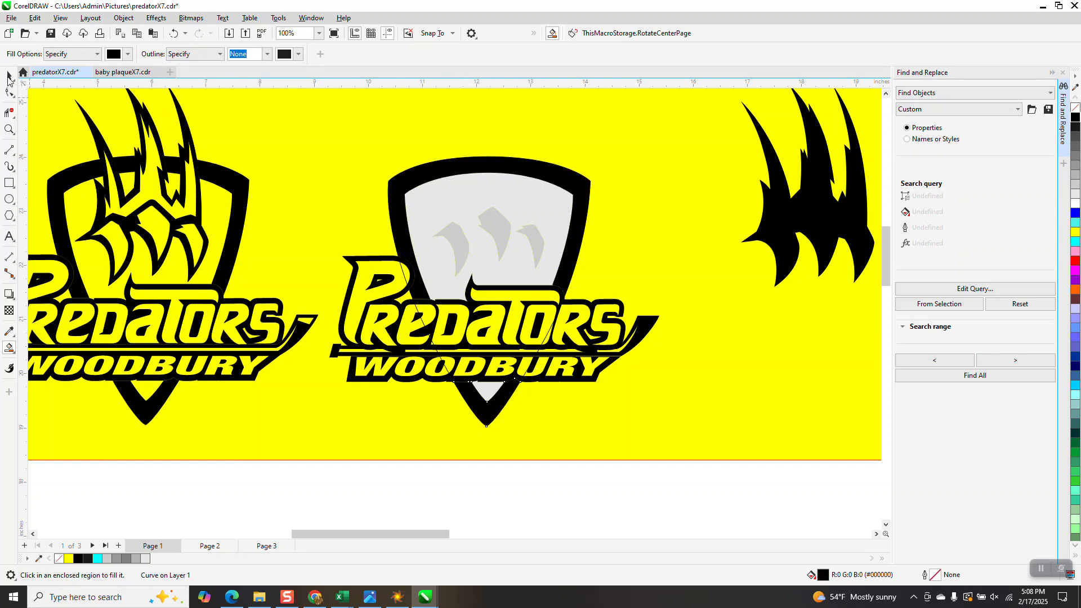
click(9, 76)
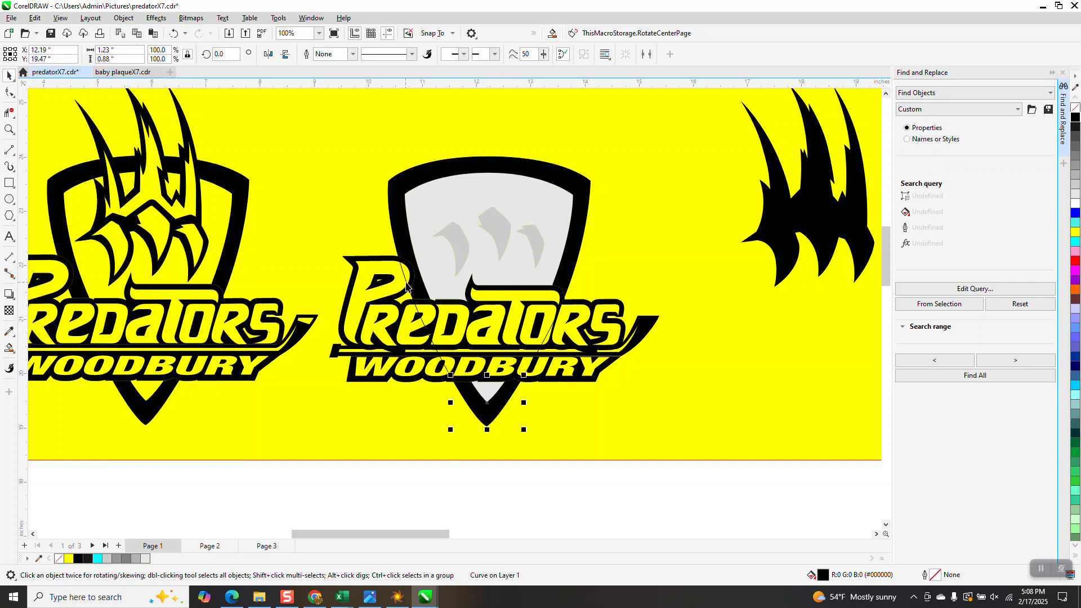
key(Escape)
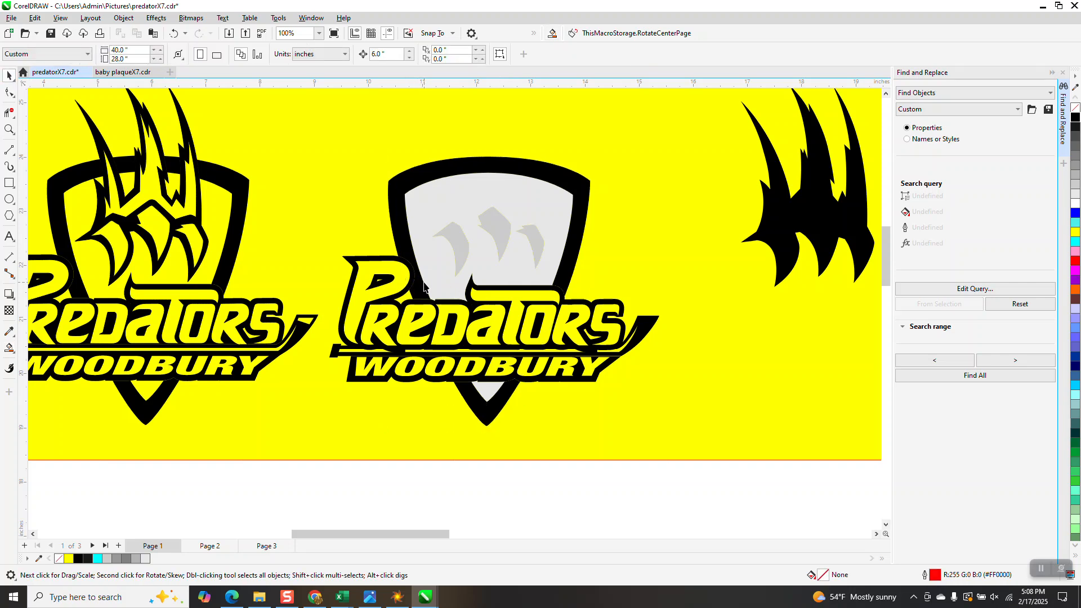
Step: Move the grey logo silhouette 12 inches left so it sits behind the second logo
scroll(423, 287, down, 5)
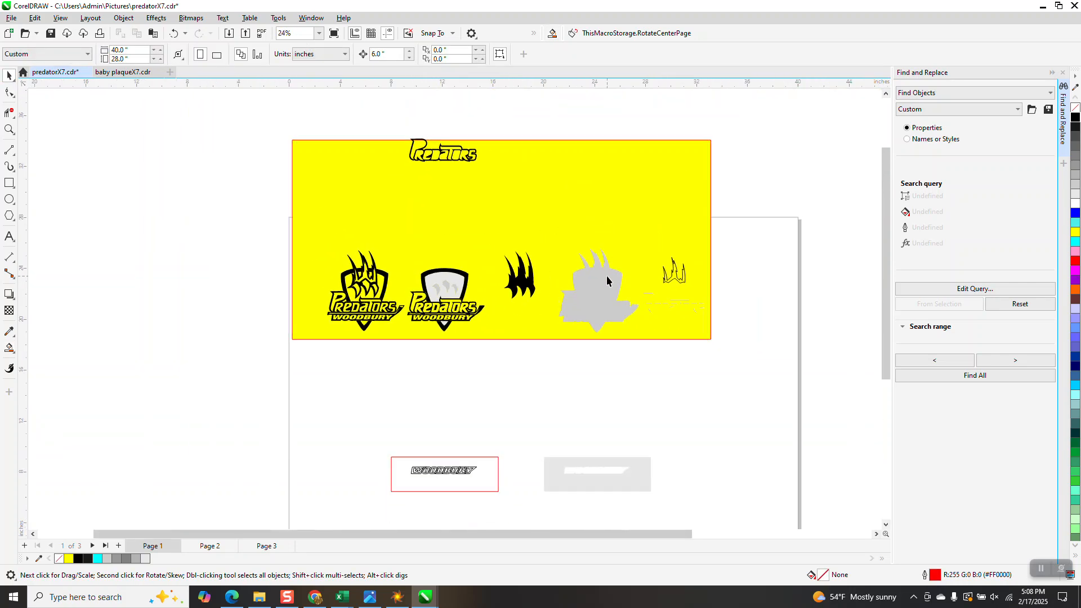
click(602, 301)
key(Left)
key(Left)
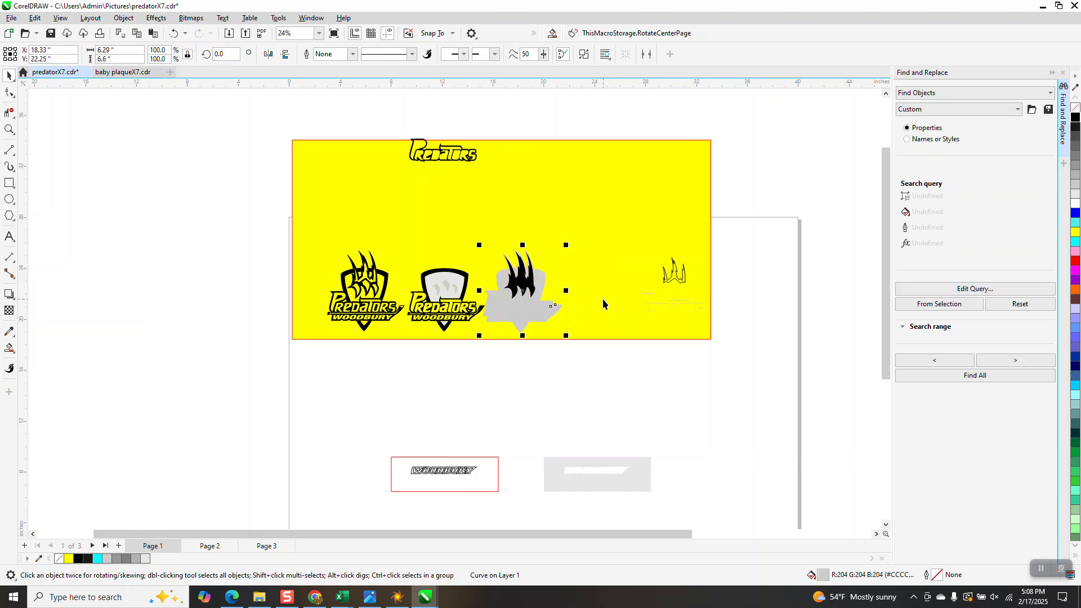
Step: Move the solid black claws 6 inches left onto the second logo and bring them to the front of the page
click(524, 287)
key(Left)
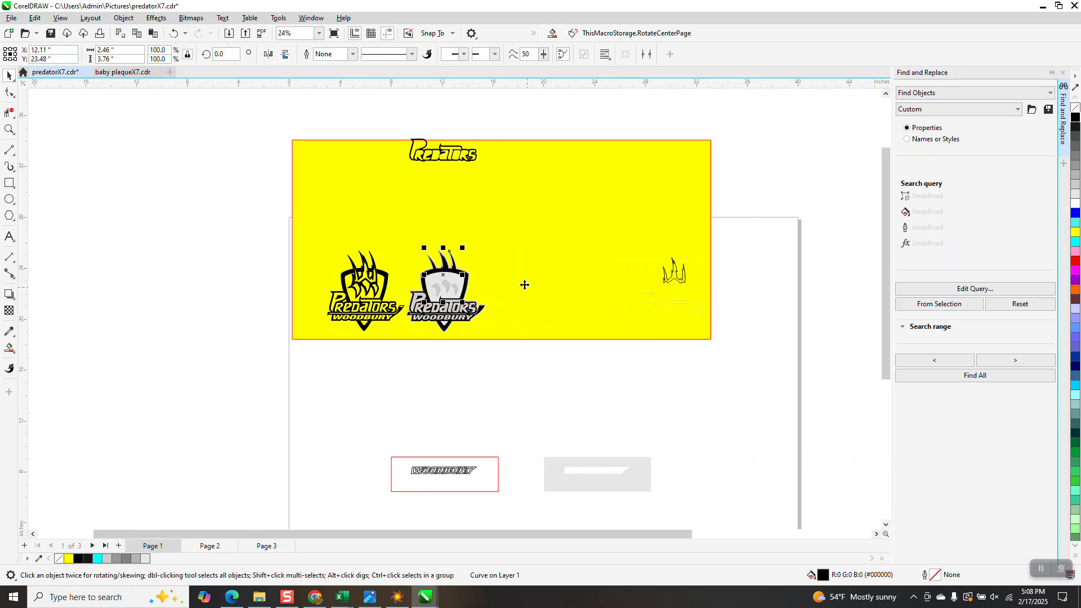
click(124, 18)
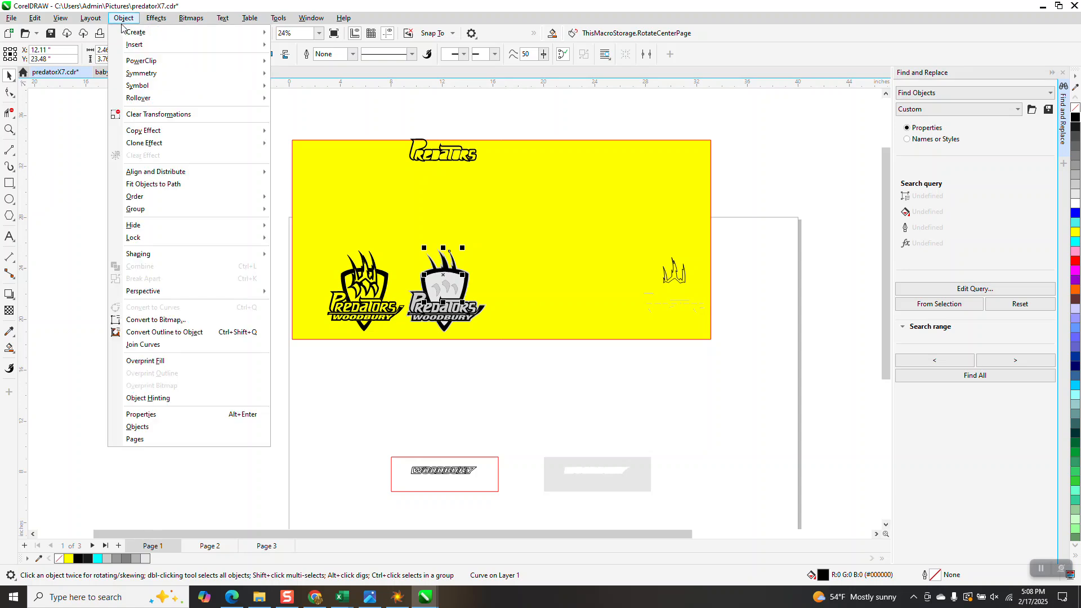
mouse_move(133, 199)
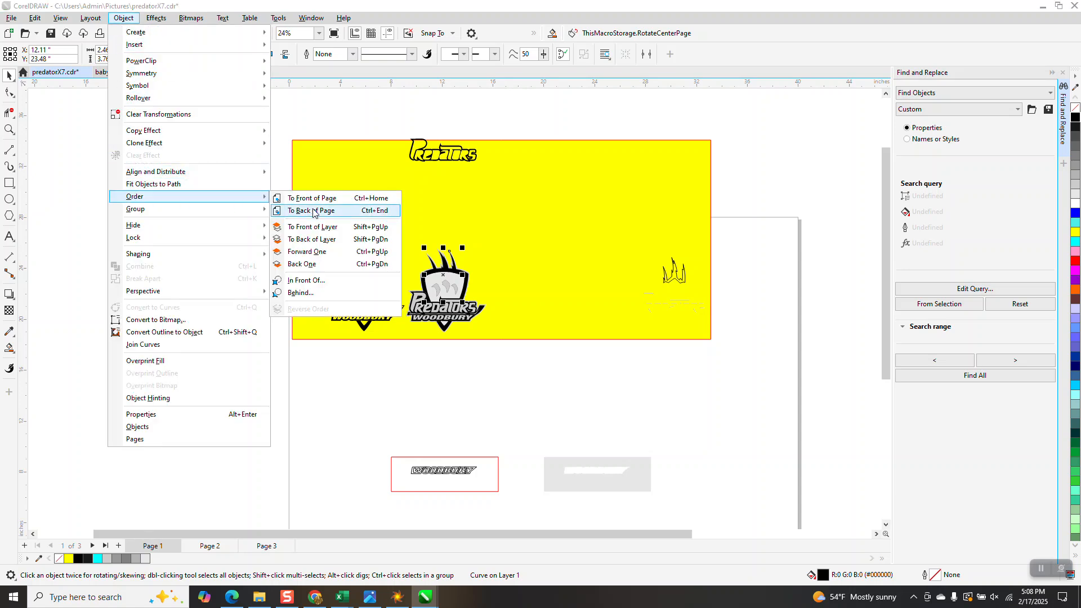
click(312, 199)
Step: Move the claws 6 inches right, give them no fill and a black hairline outline, and return them 6 inches left into the second logo
key(z)
drag(386, 250, 519, 336)
scroll(519, 336, down, 3)
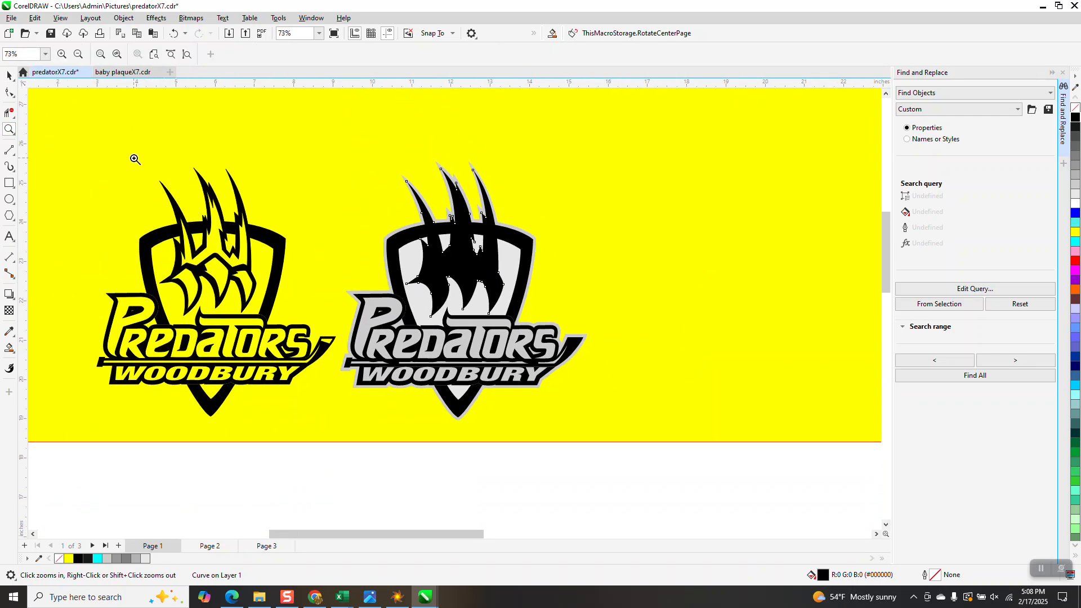
click(9, 76)
key(shift+Right)
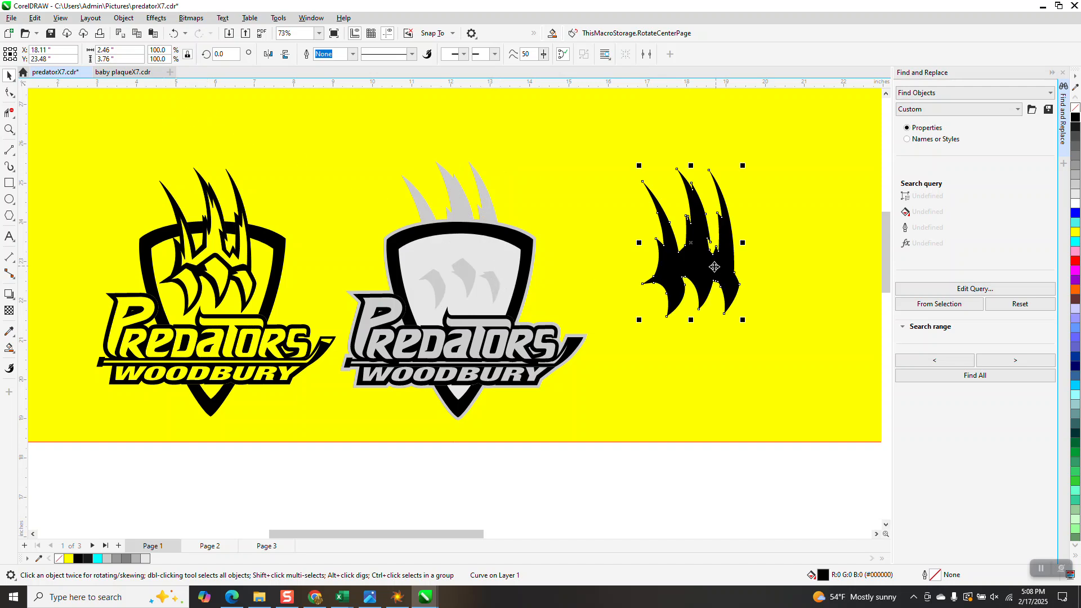
click(1075, 108)
right_click(1075, 117)
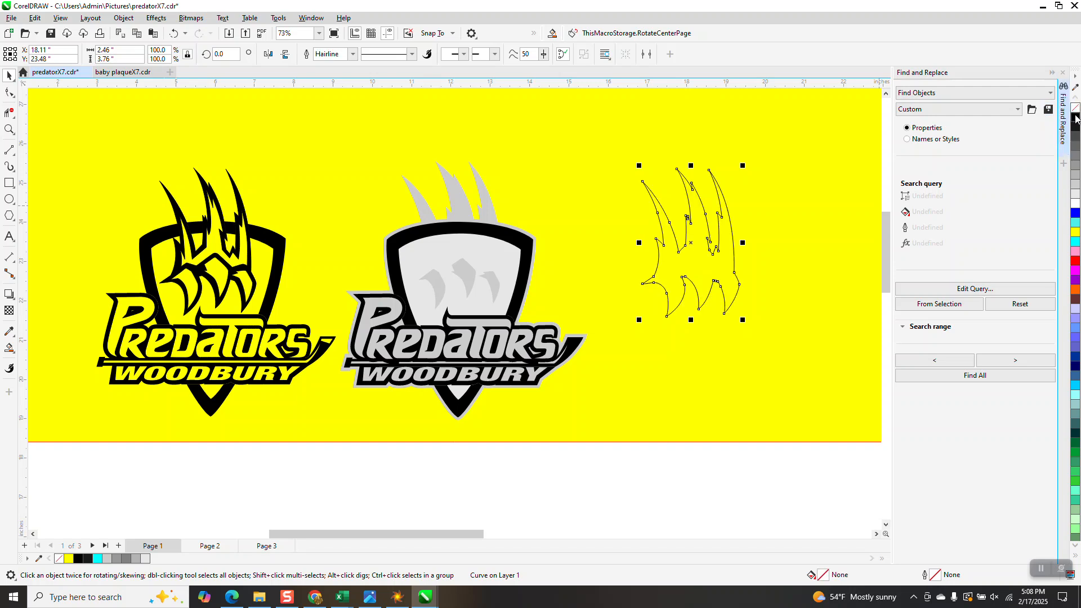
key(Left)
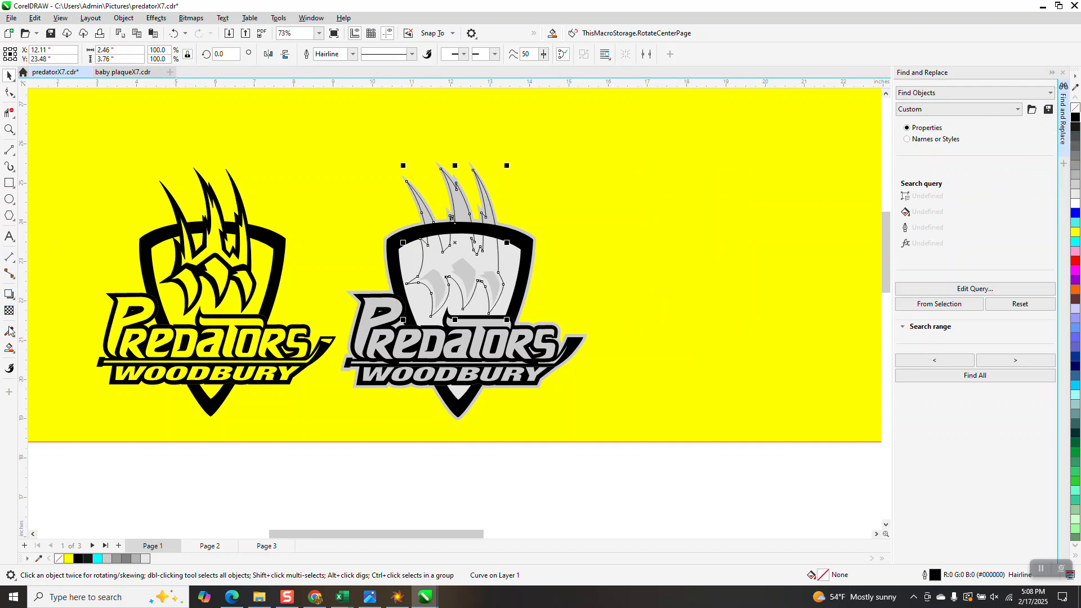
Step: Smart Fill the three claw tips and the paw inside the second logo's shield with black and no outline
click(9, 348)
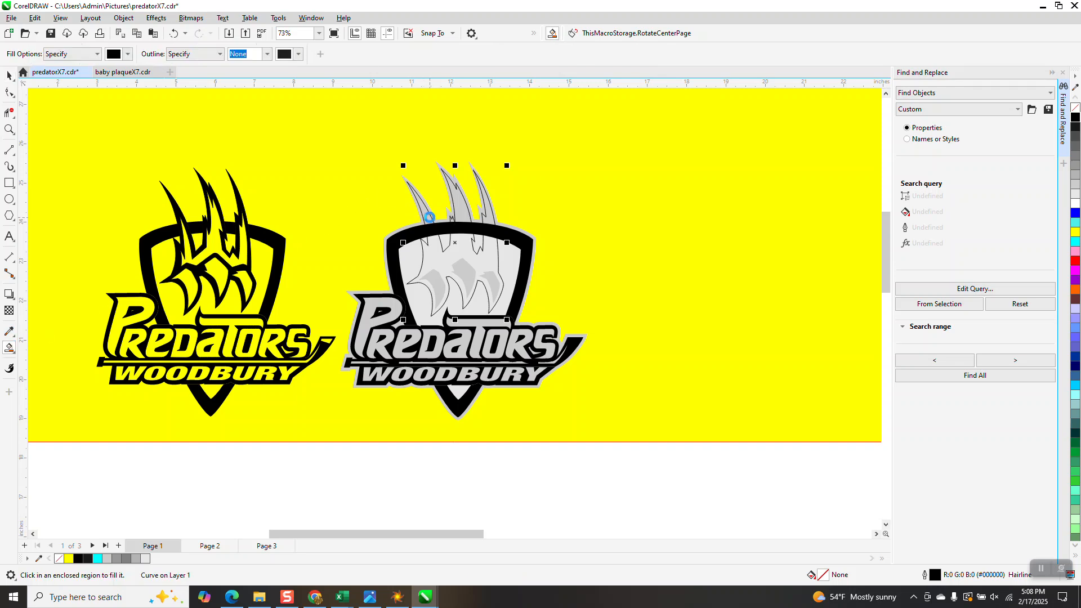
click(430, 217)
click(461, 208)
click(491, 217)
click(488, 256)
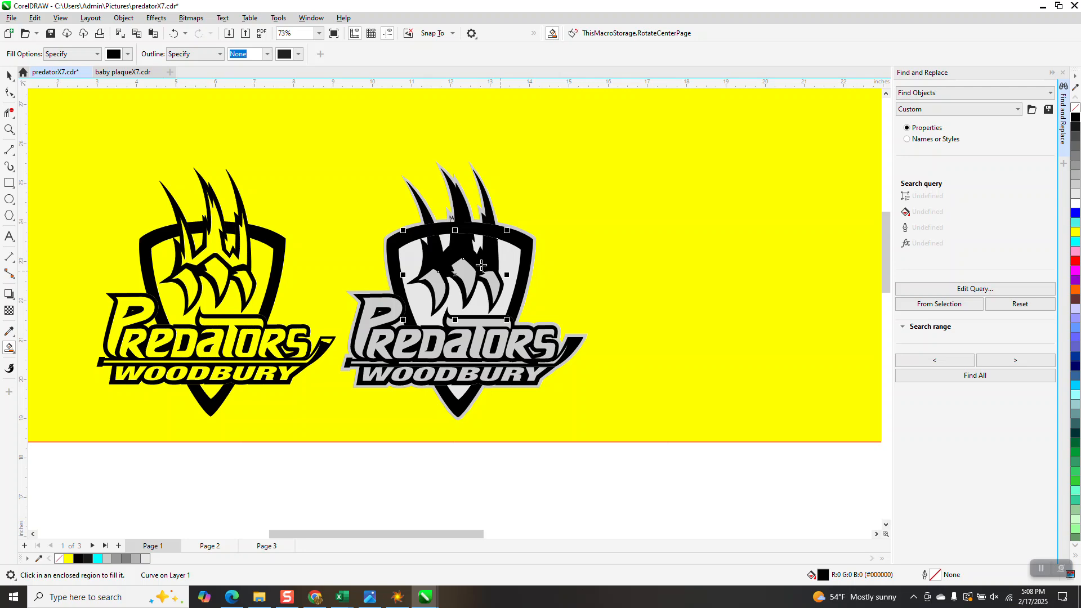
Step: Examine the second logo's lettering and the separate group of small grey pieces at the far end of the yellow background
scroll(277, 234, down, 2)
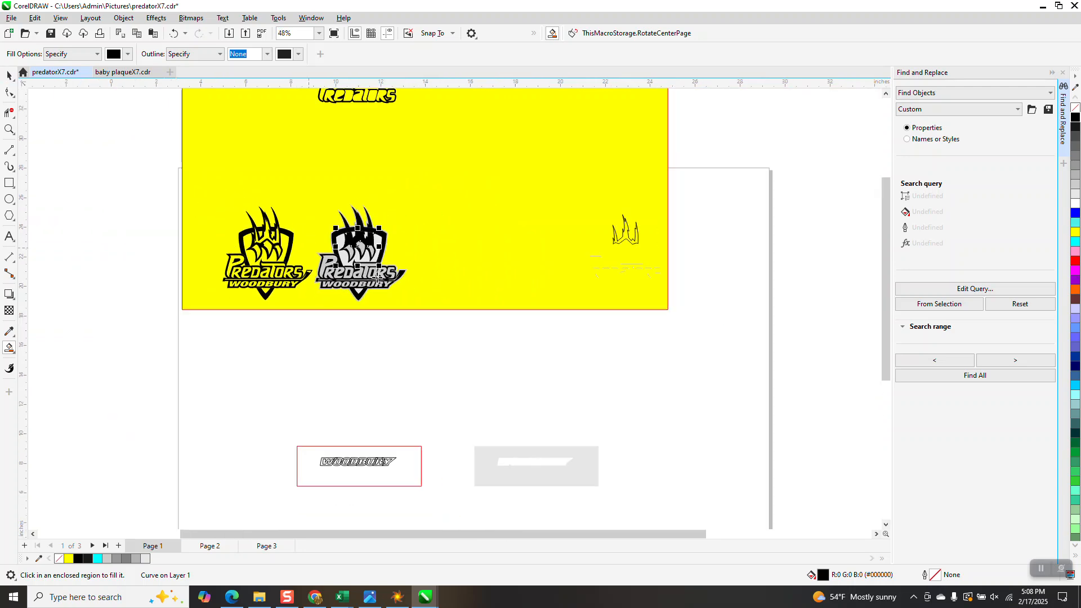
scroll(689, 257, down, 2)
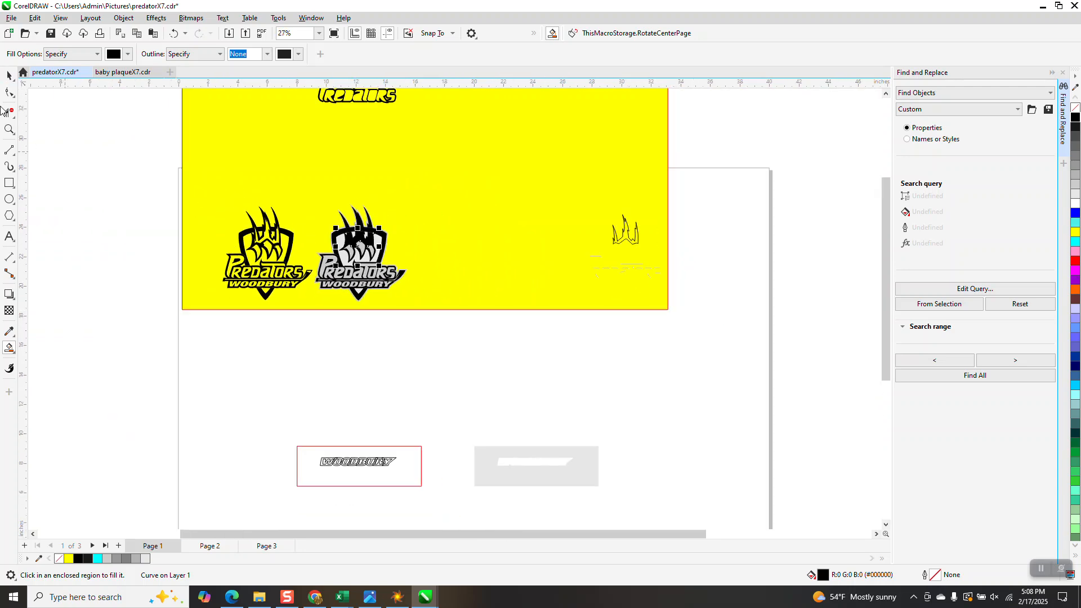
click(9, 75)
drag(714, 239, 567, 287)
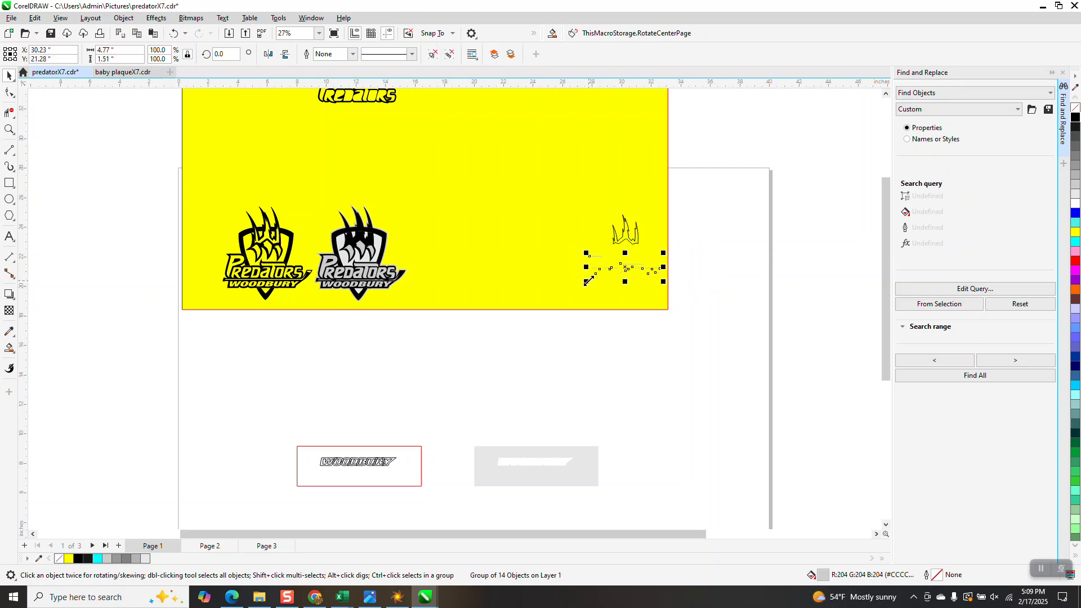
click(9, 130)
drag(332, 225, 463, 309)
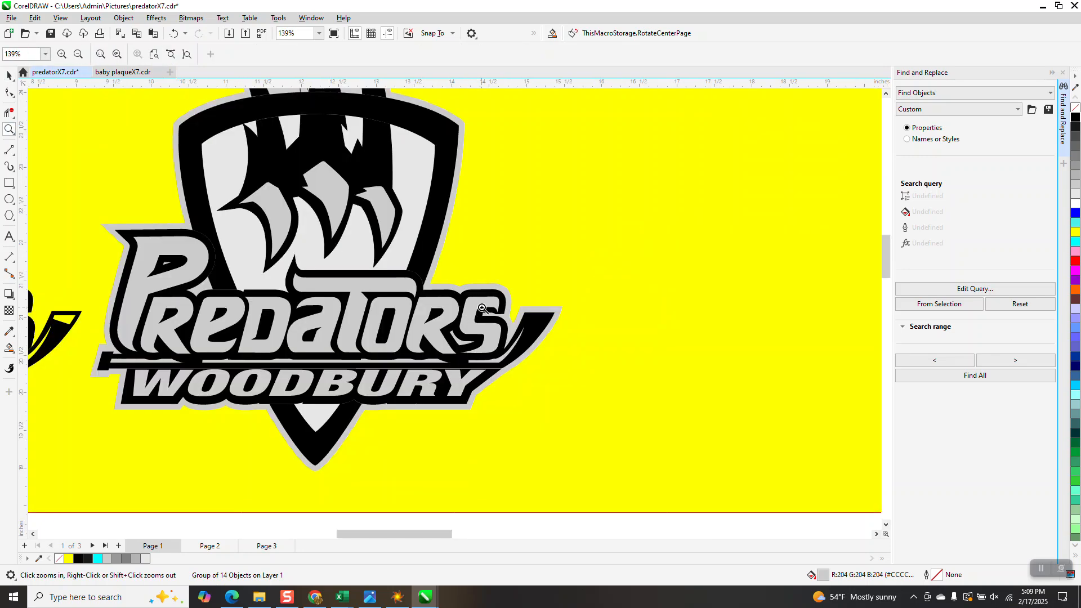
scroll(482, 305, down, 4)
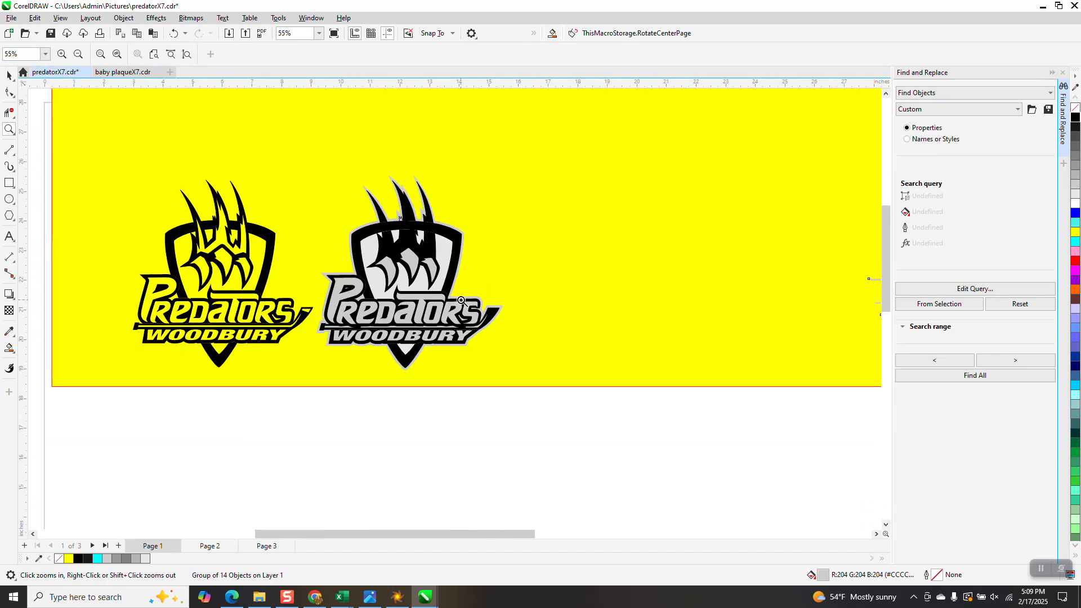
click(9, 74)
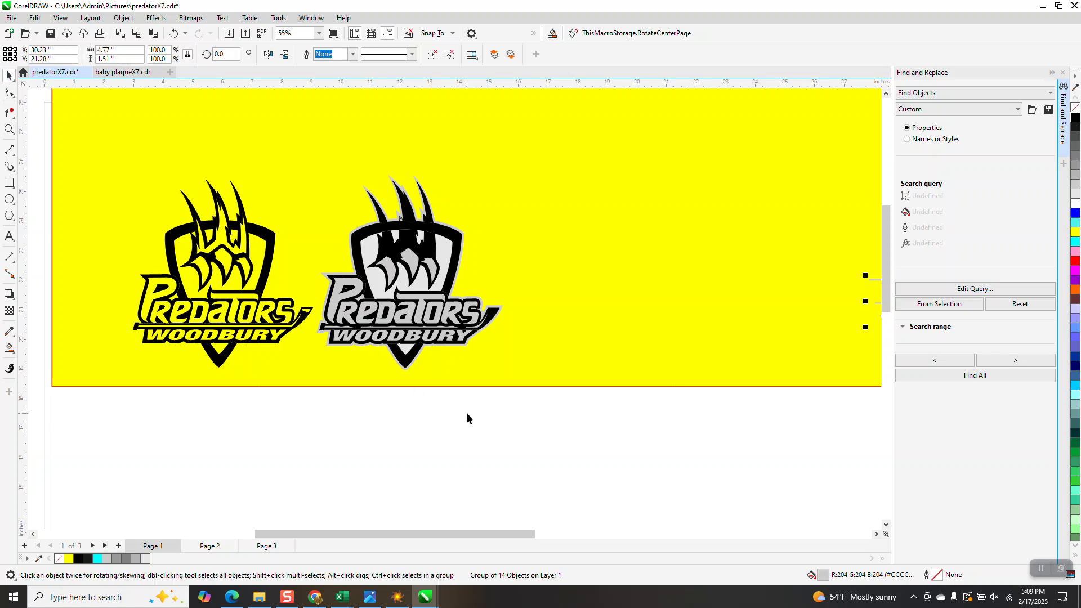
click(466, 414)
Step: Move the grey silhouette 6 inches right, give it no fill and a black hairline outline, and return it 6 inches left around the second logo
click(467, 313)
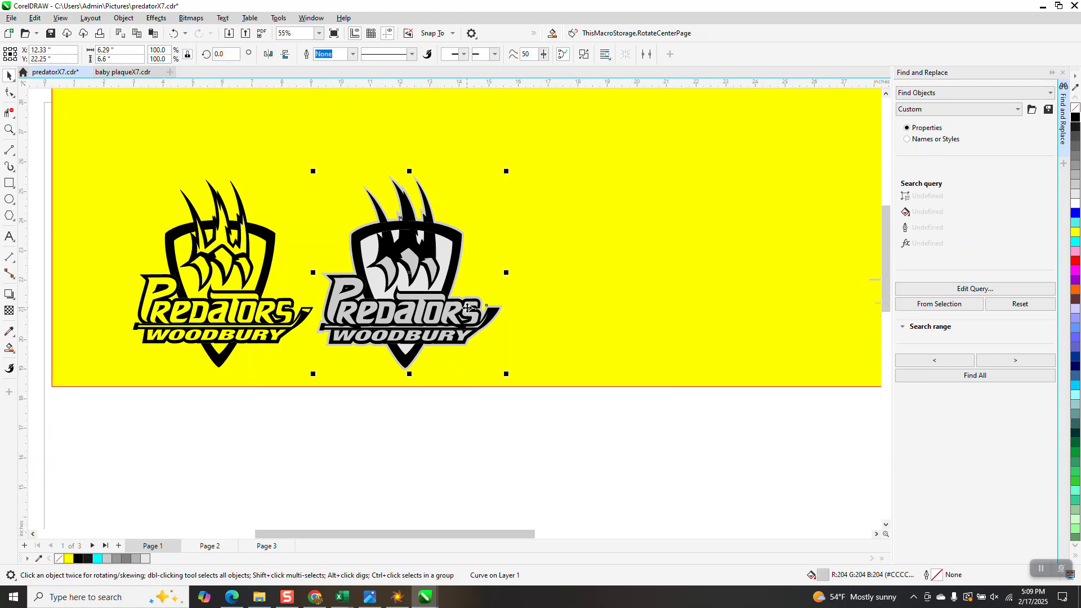
ctrl+click(470, 312)
key(Right)
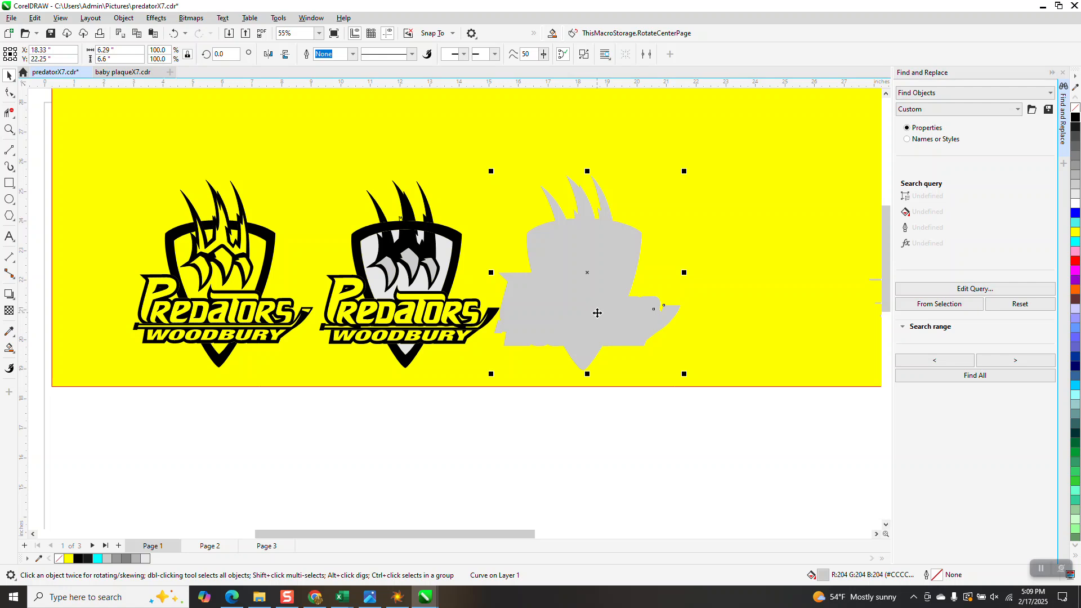
click(1075, 108)
right_click(1075, 118)
key(Left)
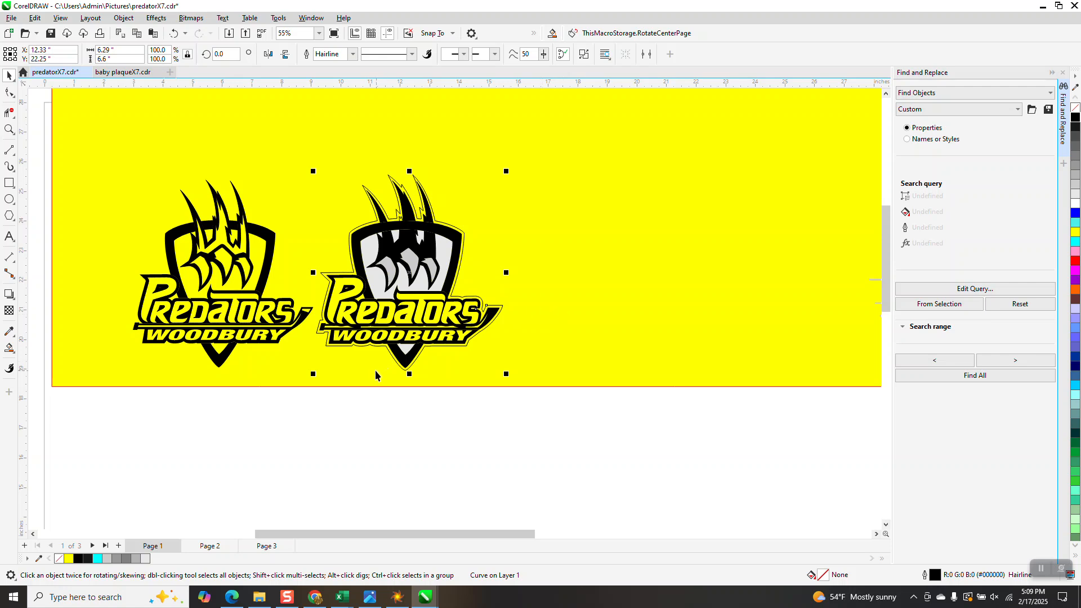
Step: Try to Smart Fill the band between the silhouette outline and the second logo with grey (RGB 179, 179, 179)
click(9, 348)
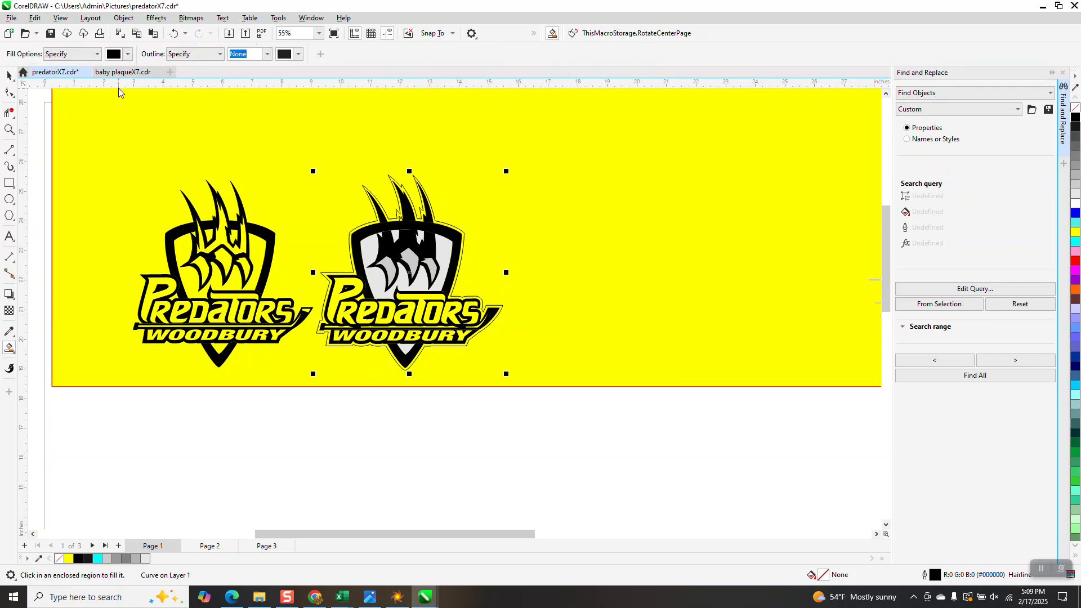
click(129, 54)
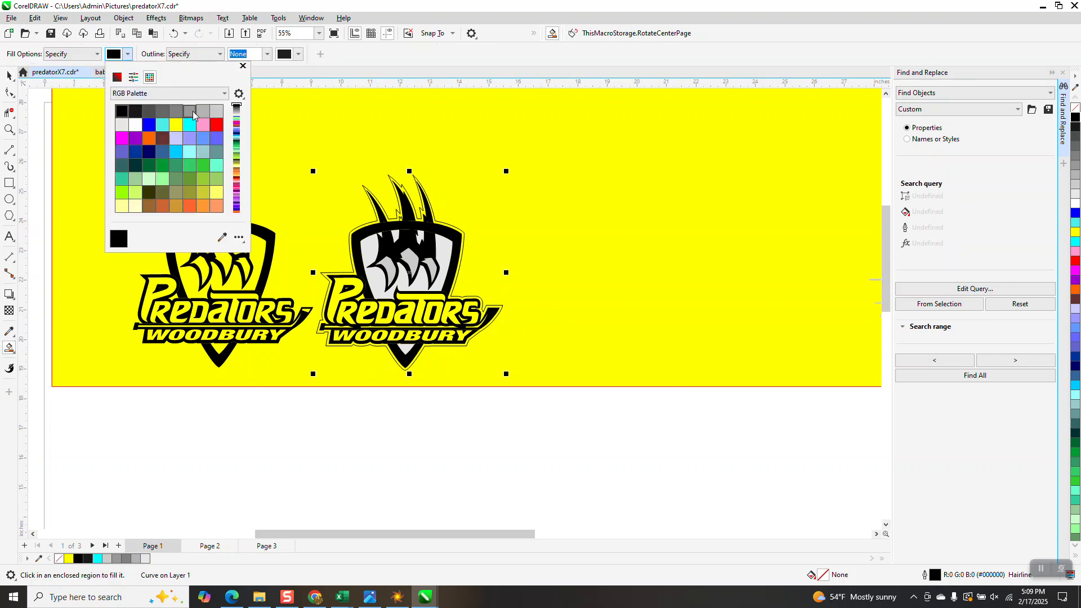
click(200, 112)
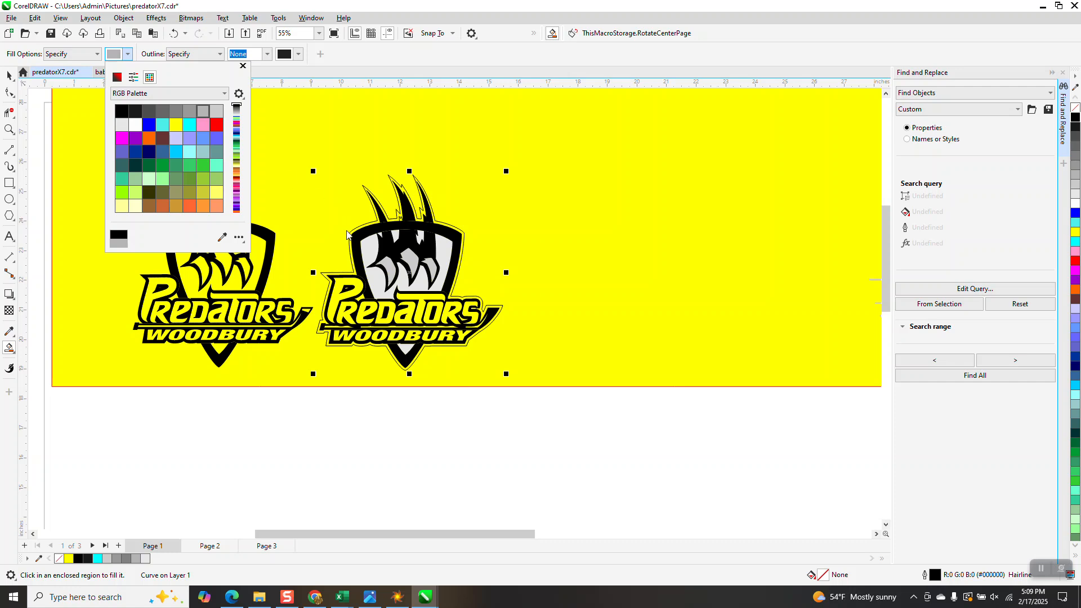
click(354, 269)
click(353, 266)
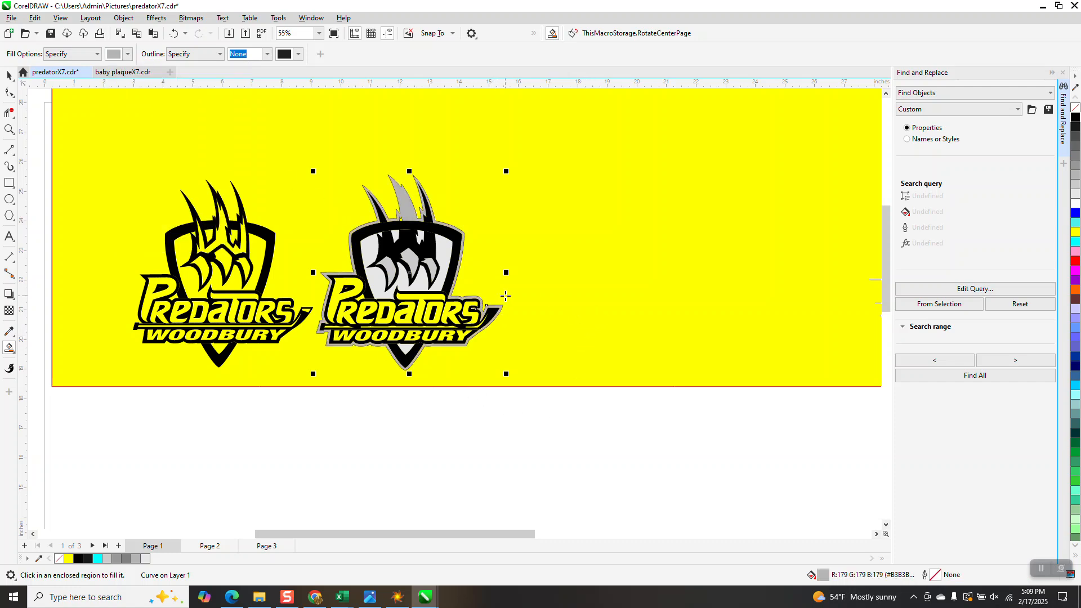
Step: Move the group of 14 small grey lettering pieces 18 inches left onto the second logo
scroll(411, 320, down, 3)
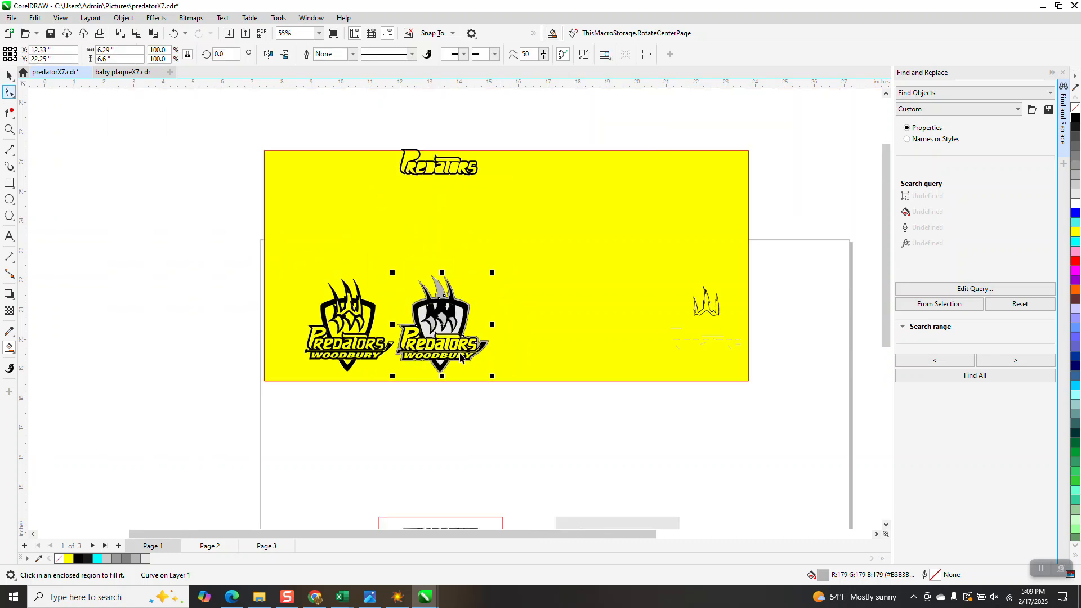
key(space)
drag(625, 353, 624, 336)
key(ctrl+z)
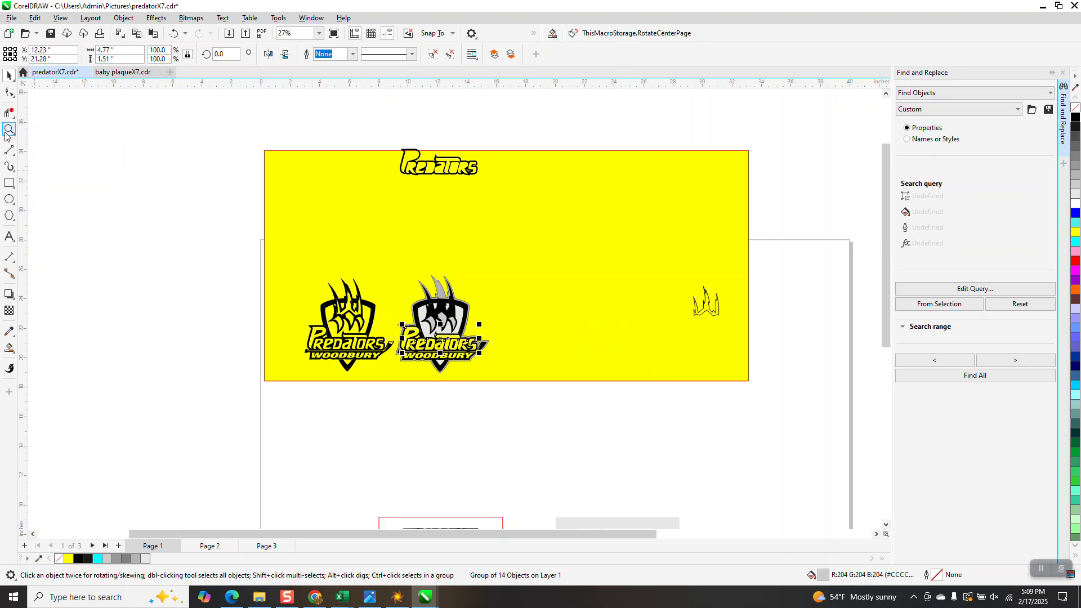
Step: Pull the grey band fill about 6 inches off the second logo and delete it, keeping the hairline outline
click(9, 130)
drag(367, 308, 574, 391)
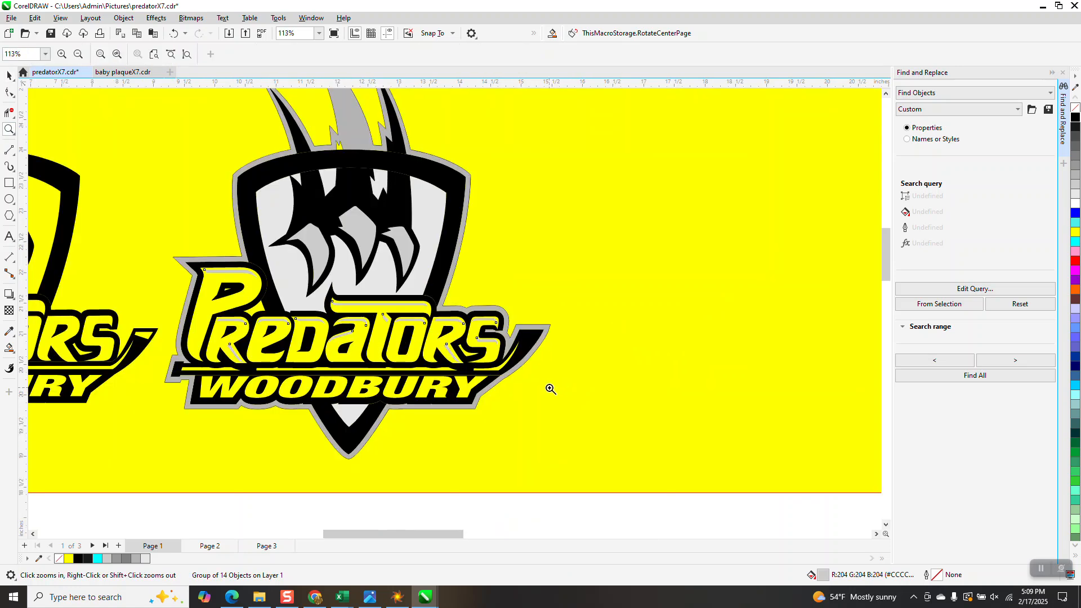
click(13, 92)
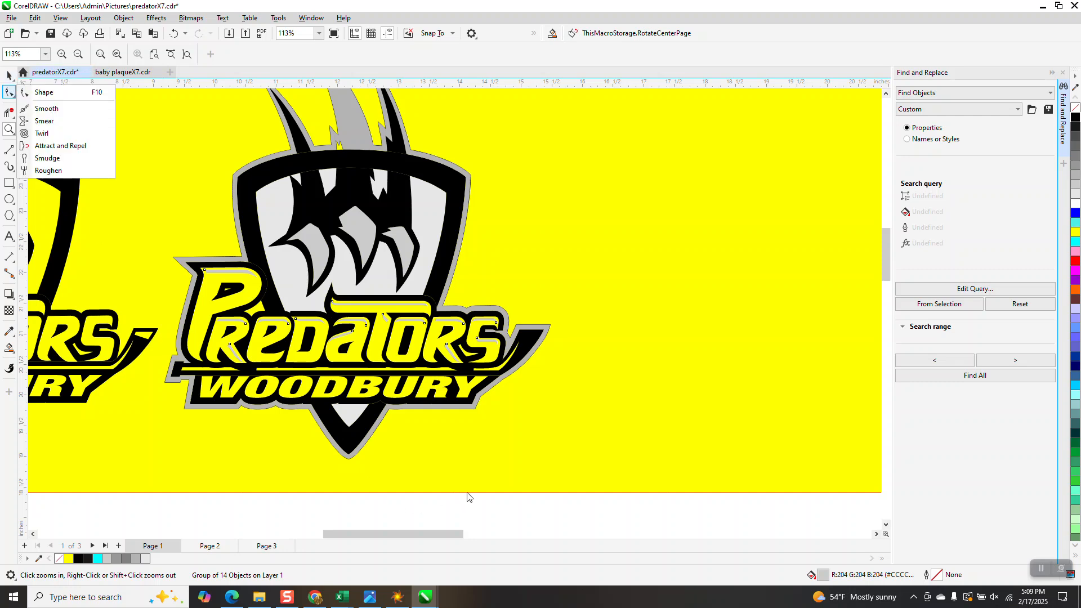
click(548, 500)
scroll(409, 355, down, 5)
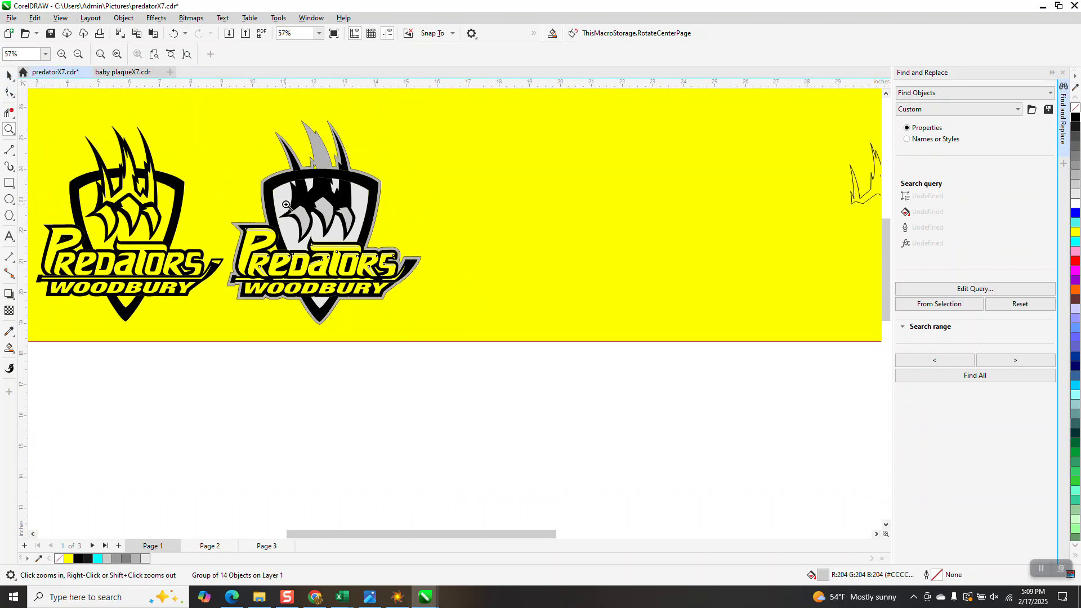
scroll(321, 163, down, 1)
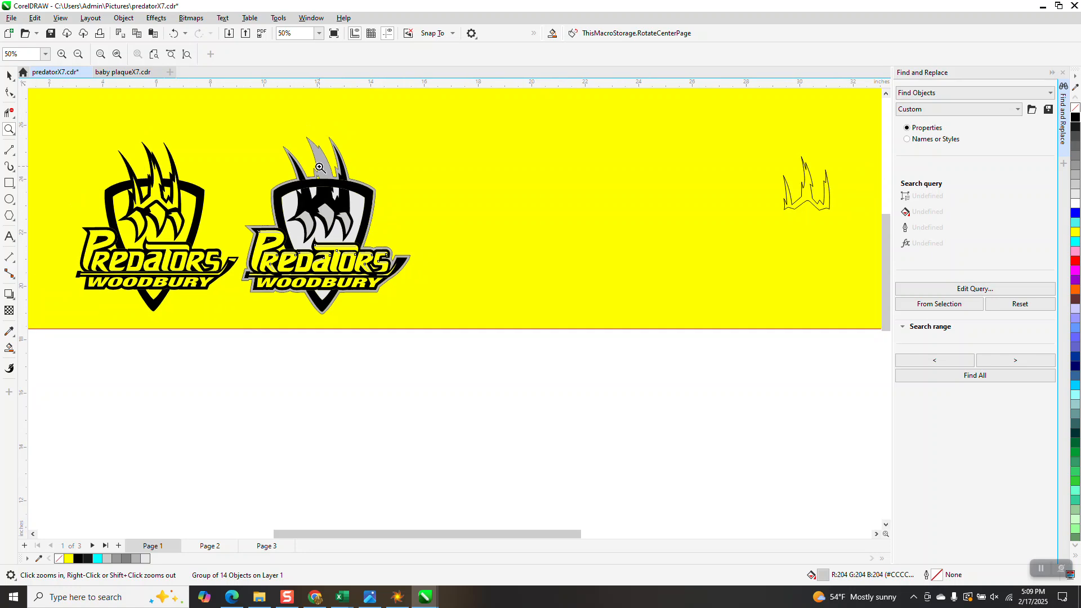
click(9, 75)
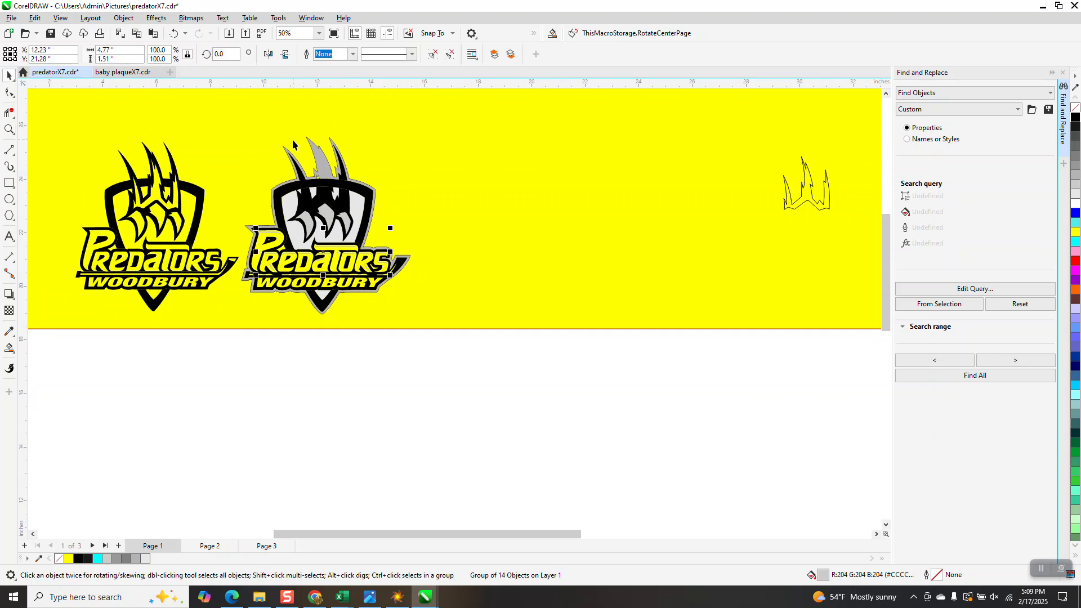
drag(320, 155, 485, 152)
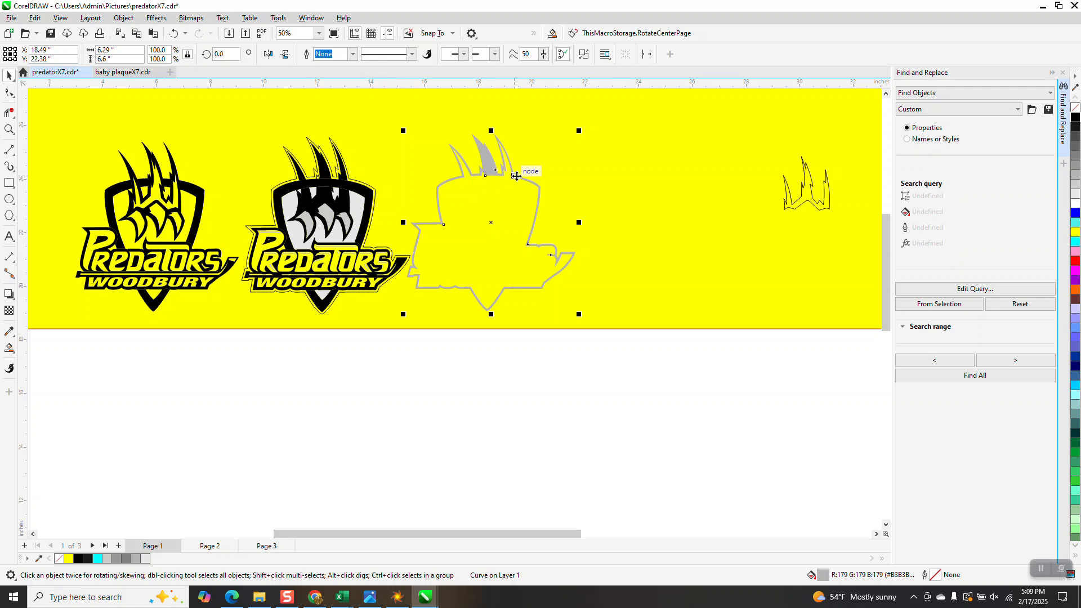
key(Delete)
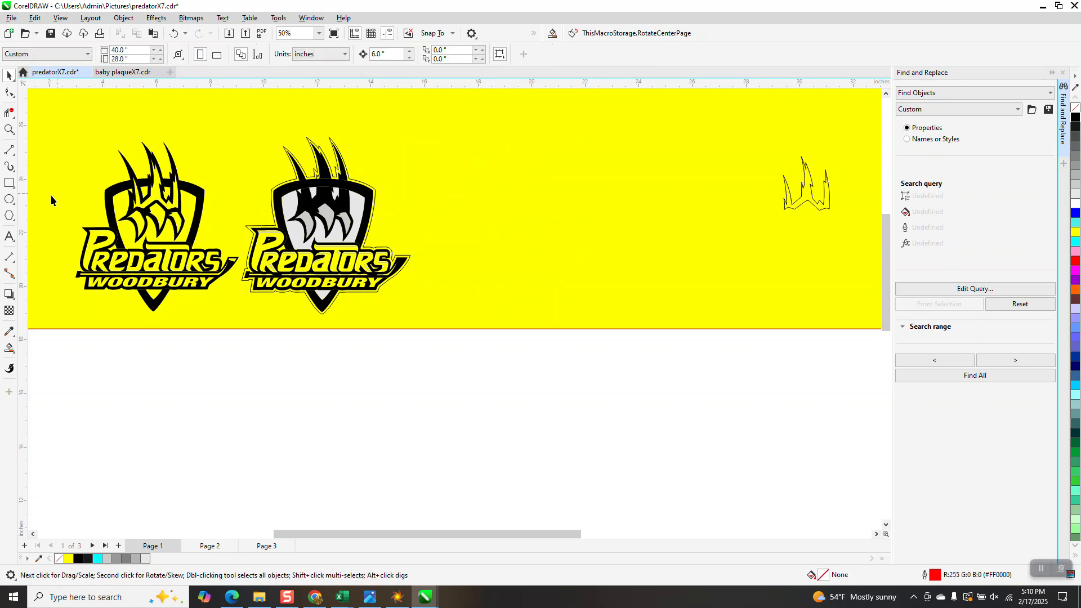
Step: Smart Fill the band between the second logo and its hairline silhouette with grey (RGB 179, 179, 179)
click(9, 348)
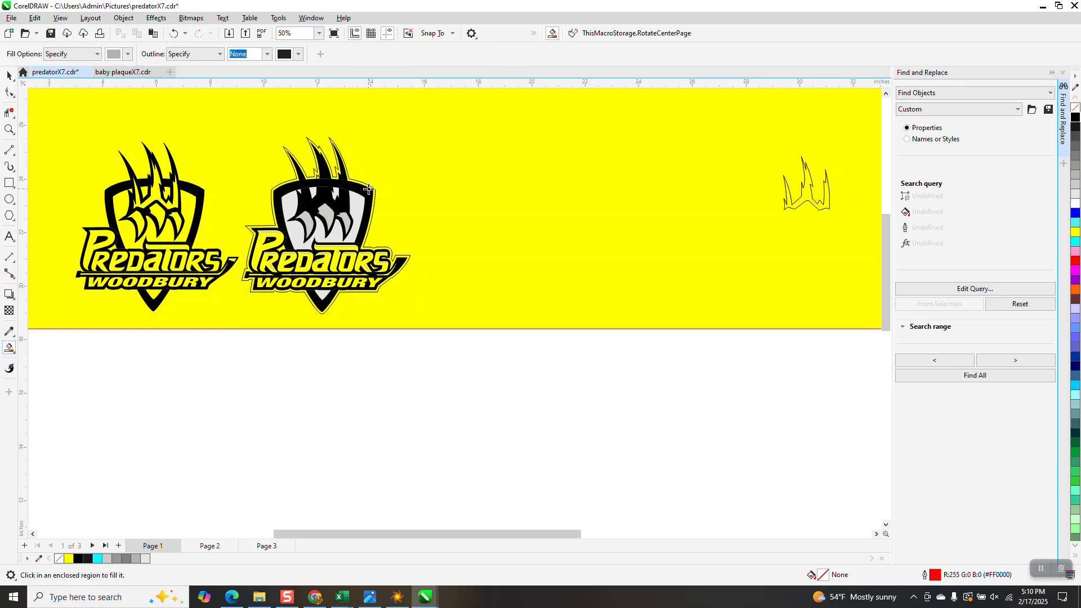
click(9, 129)
drag(282, 142, 430, 223)
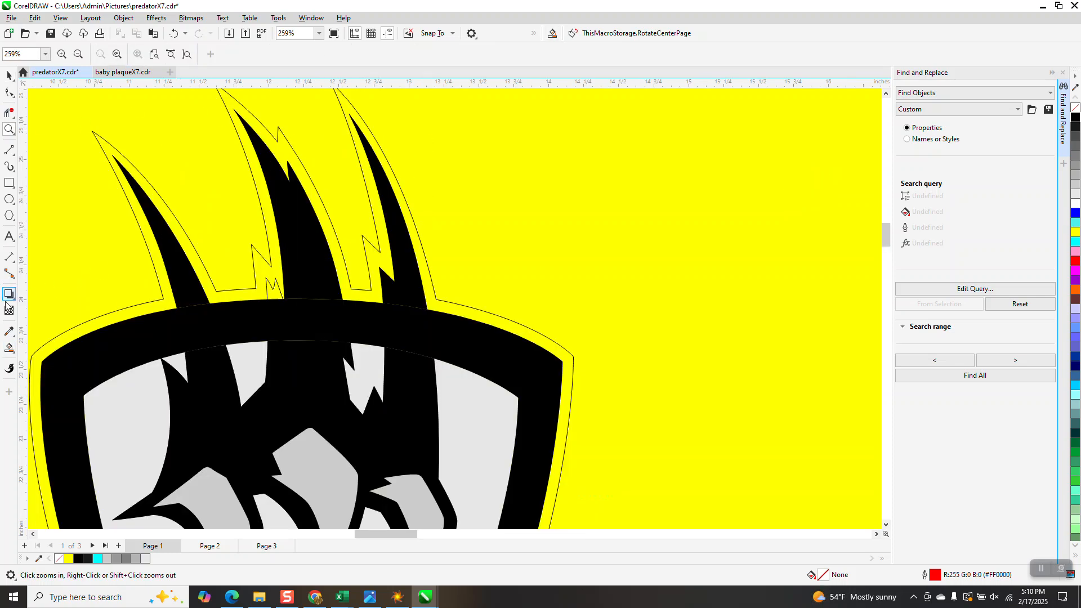
click(9, 348)
click(319, 210)
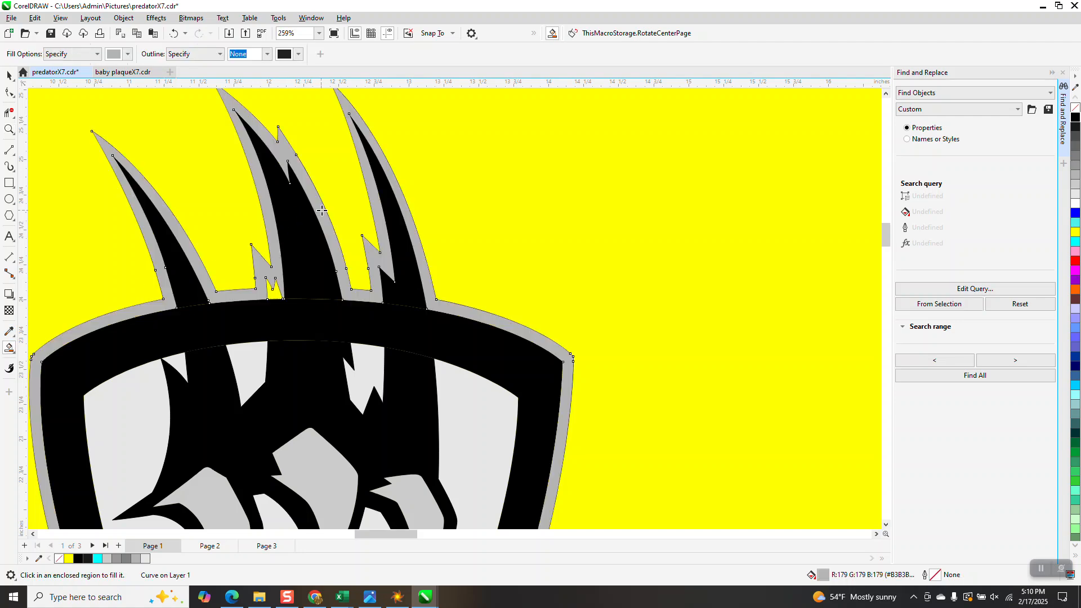
scroll(323, 211, down, 3)
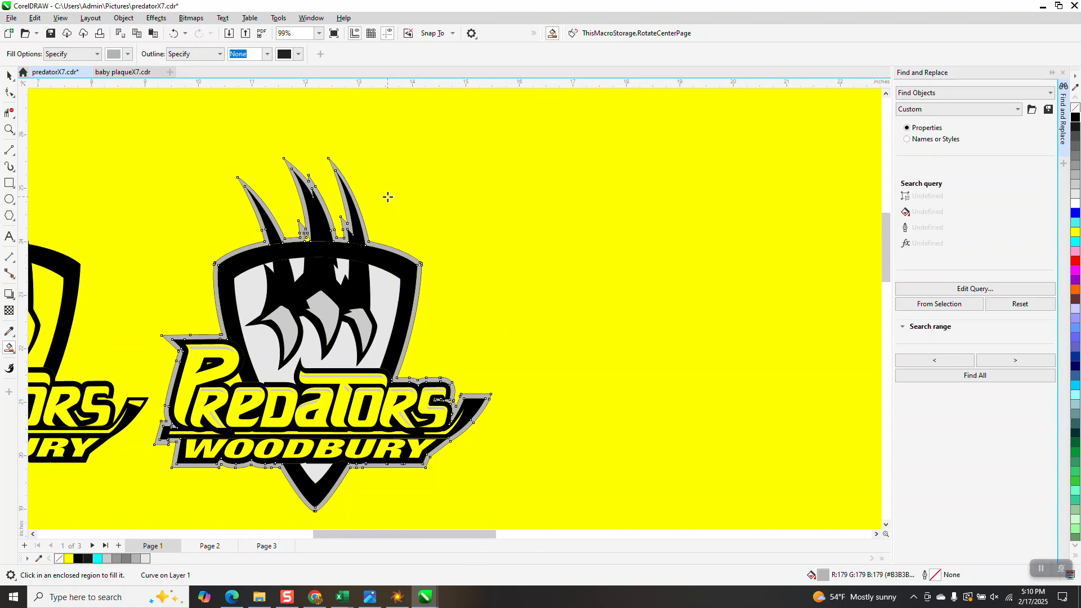
Step: Delete the leftover outlined claw shape near the far end of the yellow background
click(9, 75)
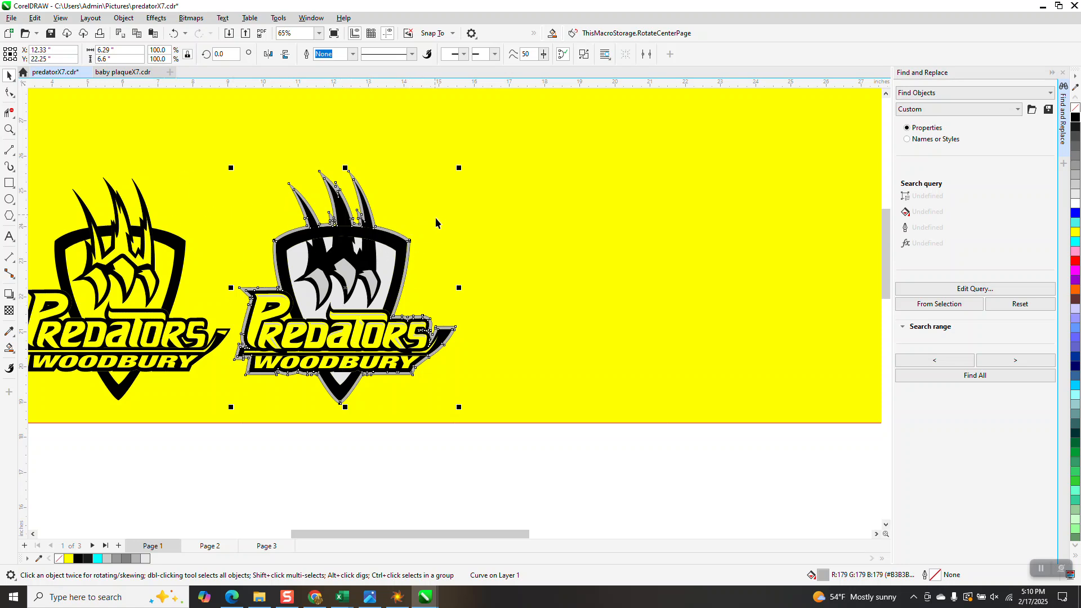
scroll(521, 363, down, 4)
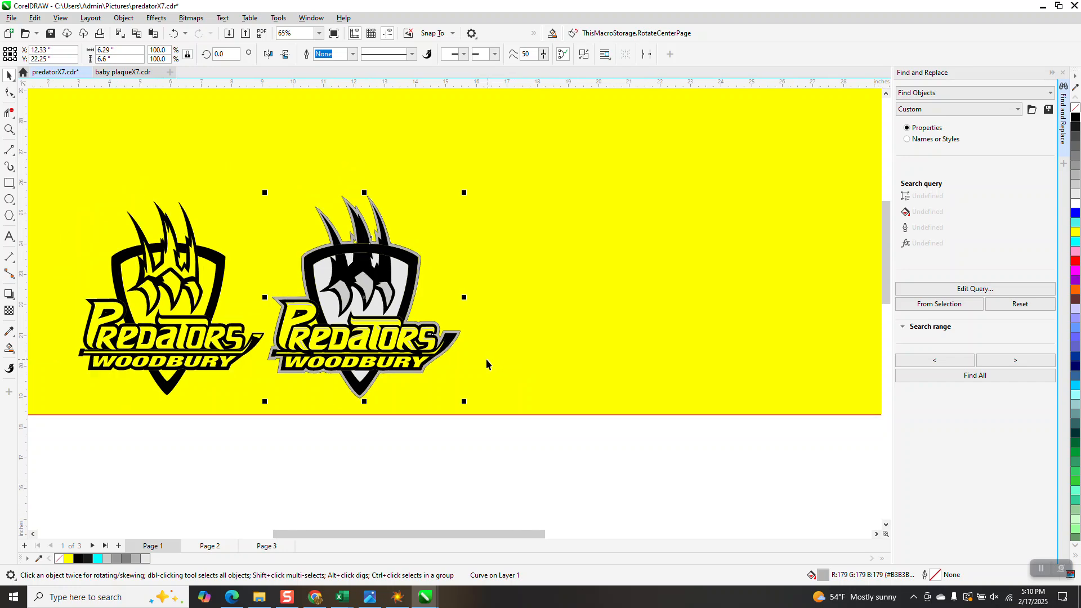
drag(813, 258, 813, 275)
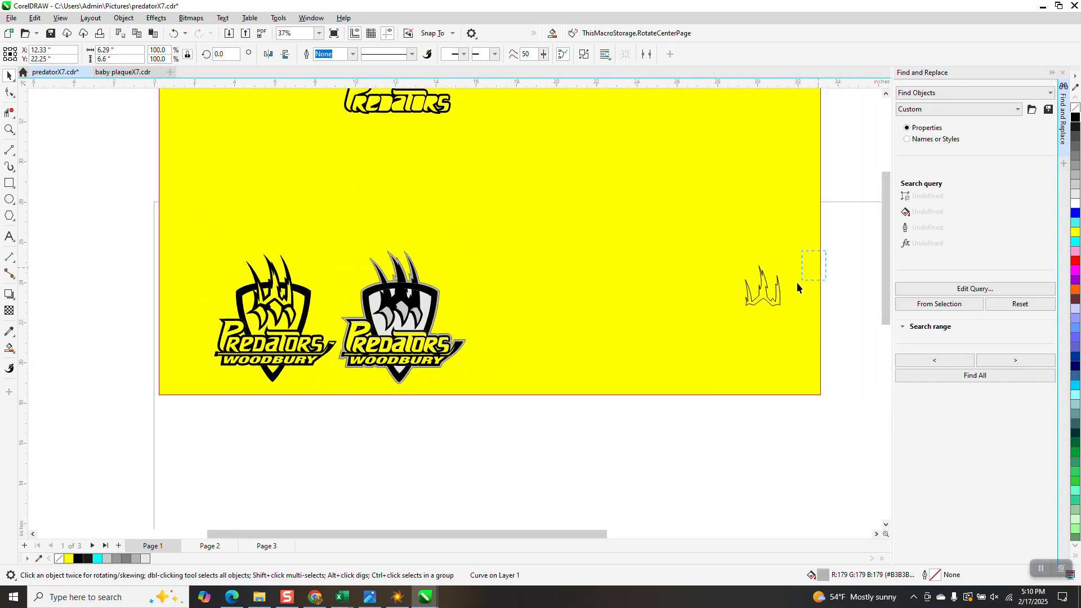
drag(624, 335, 623, 334)
key(Delete)
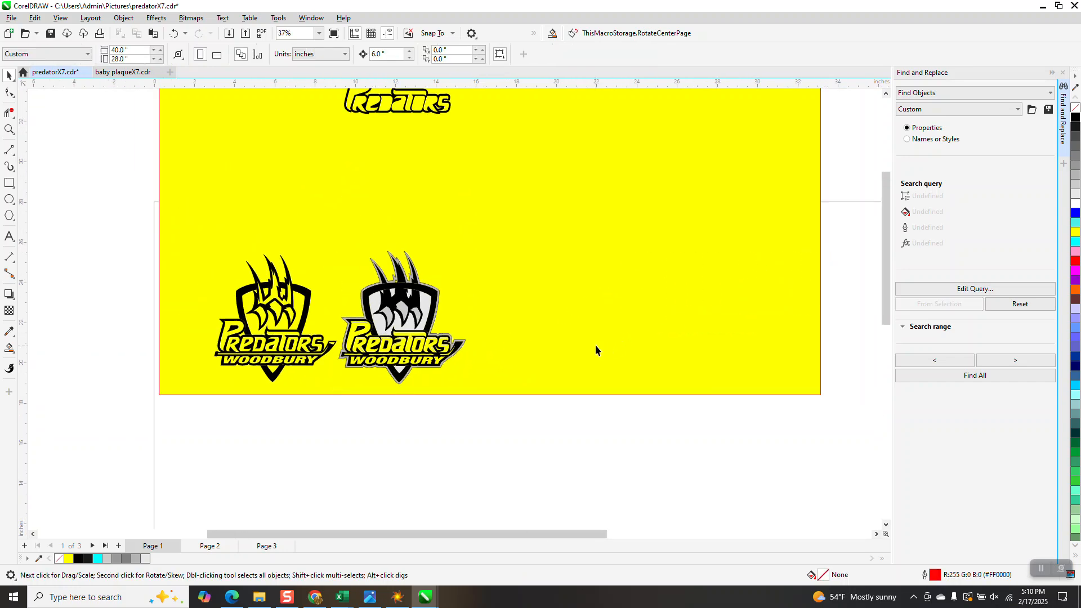
Step: Move the original logo group 12 inches right and back 12 inches left
click(9, 129)
scroll(359, 285, down, 2)
drag(346, 270, 531, 372)
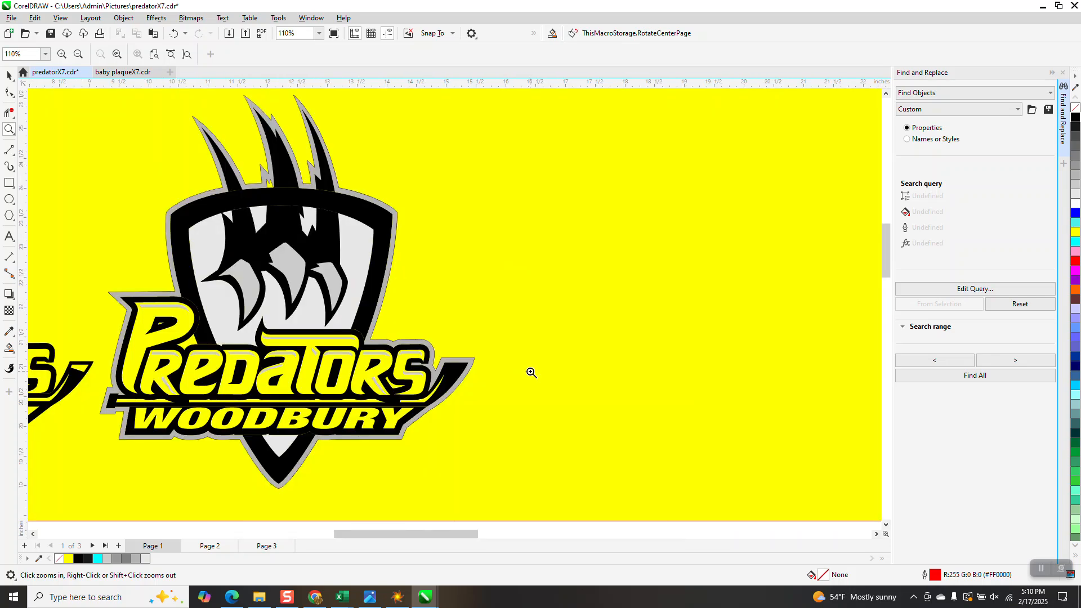
scroll(531, 372, down, 1)
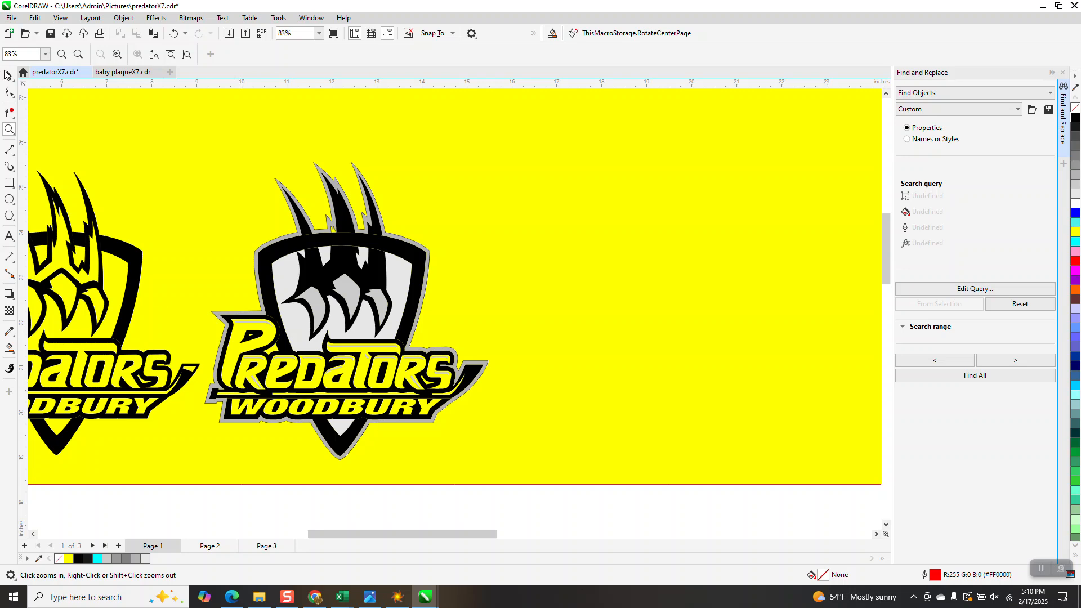
click(8, 75)
click(194, 368)
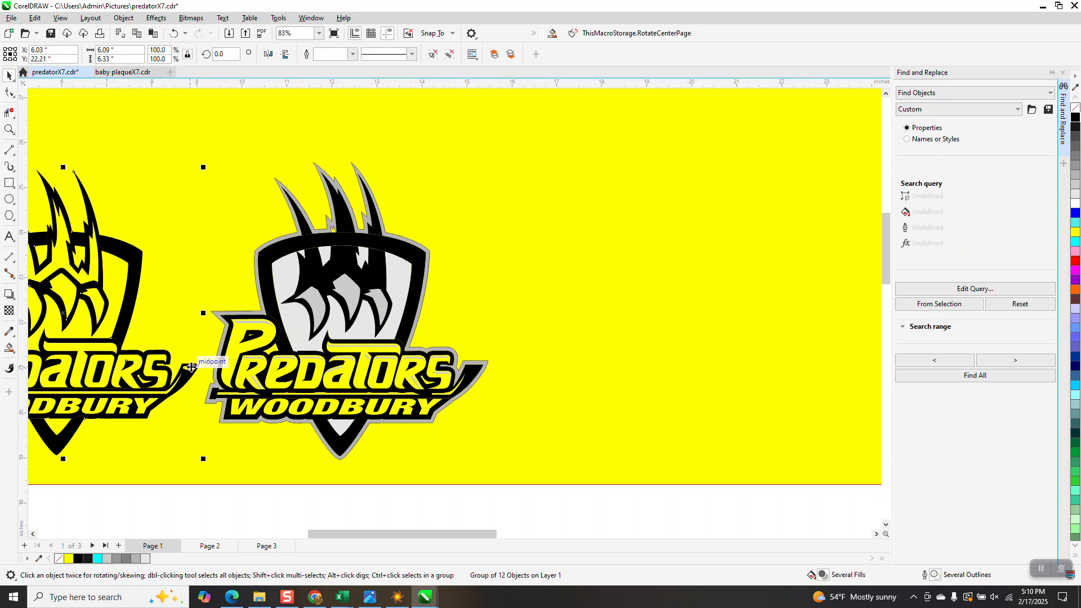
key(Right)
key(Right)
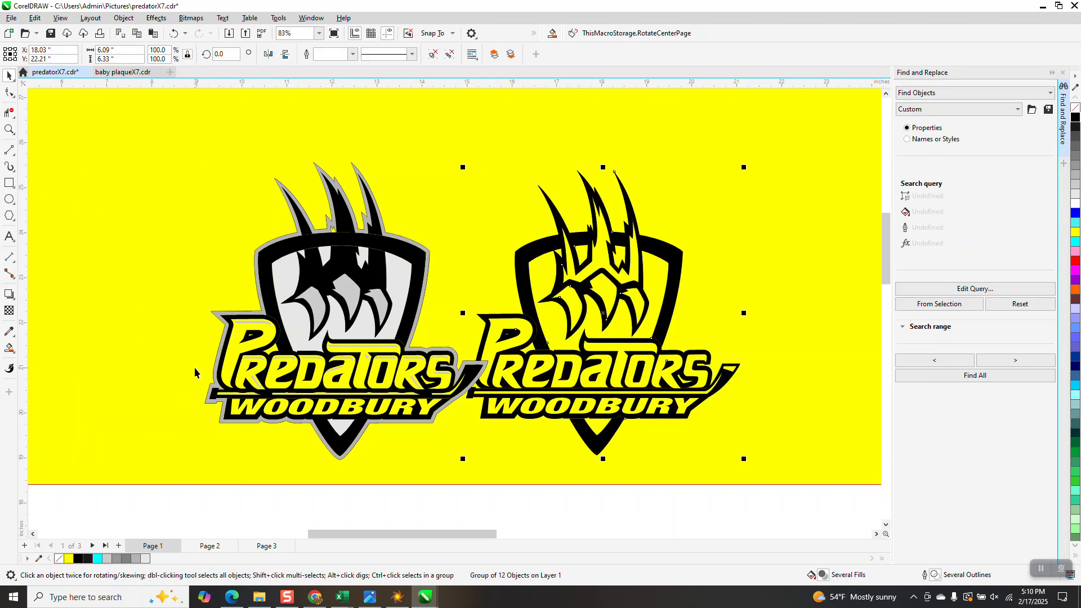
key(Left)
key(Left)
Step: Group all pieces of the second logo and align the group centered on the original logo
scroll(197, 360, down, 3)
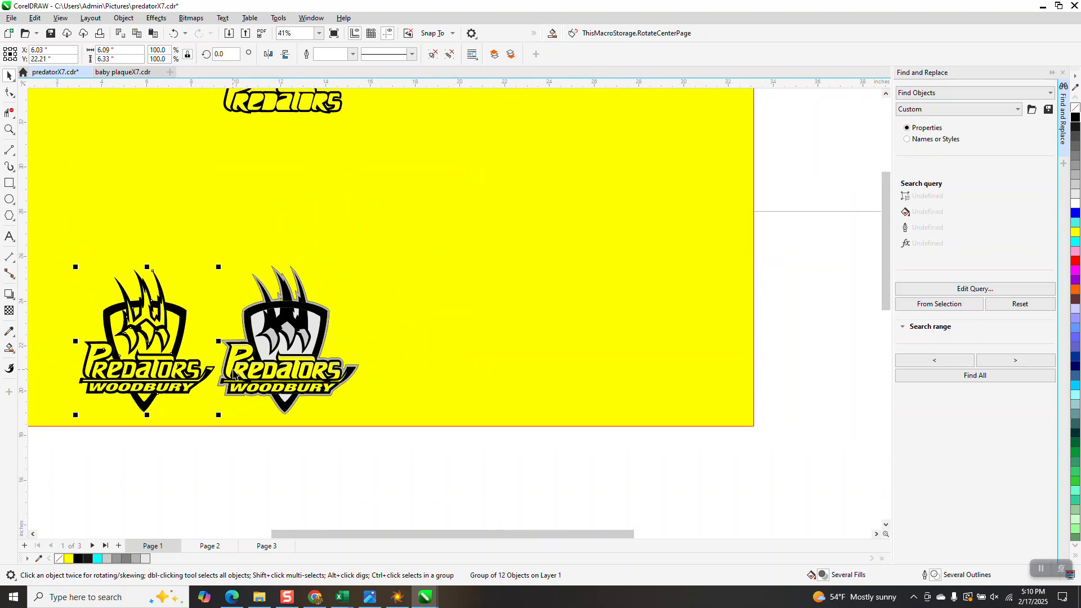
drag(45, 259, 222, 410)
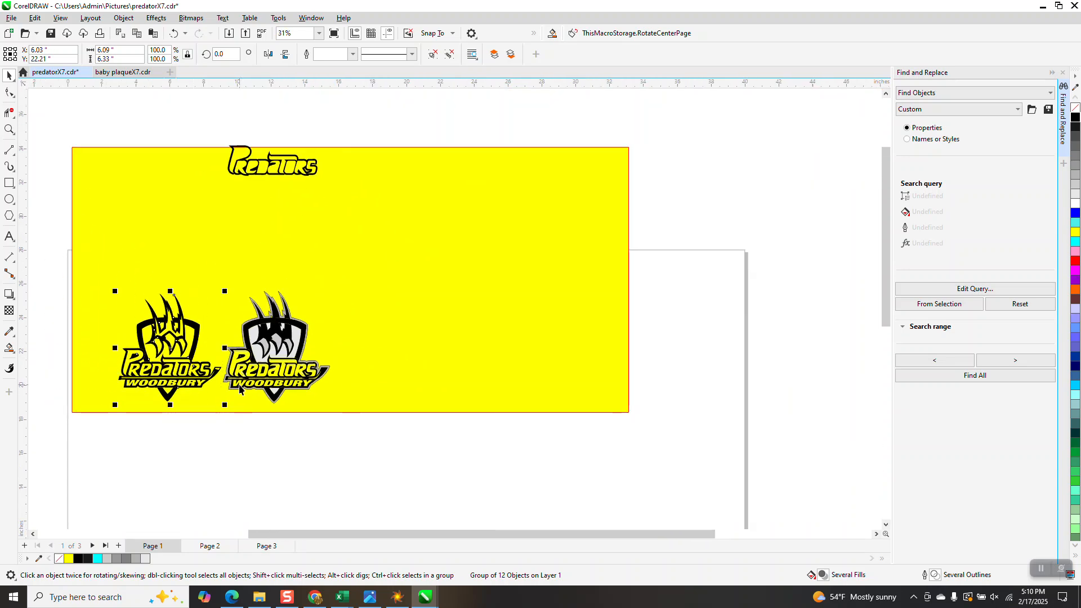
drag(333, 431, 220, 282)
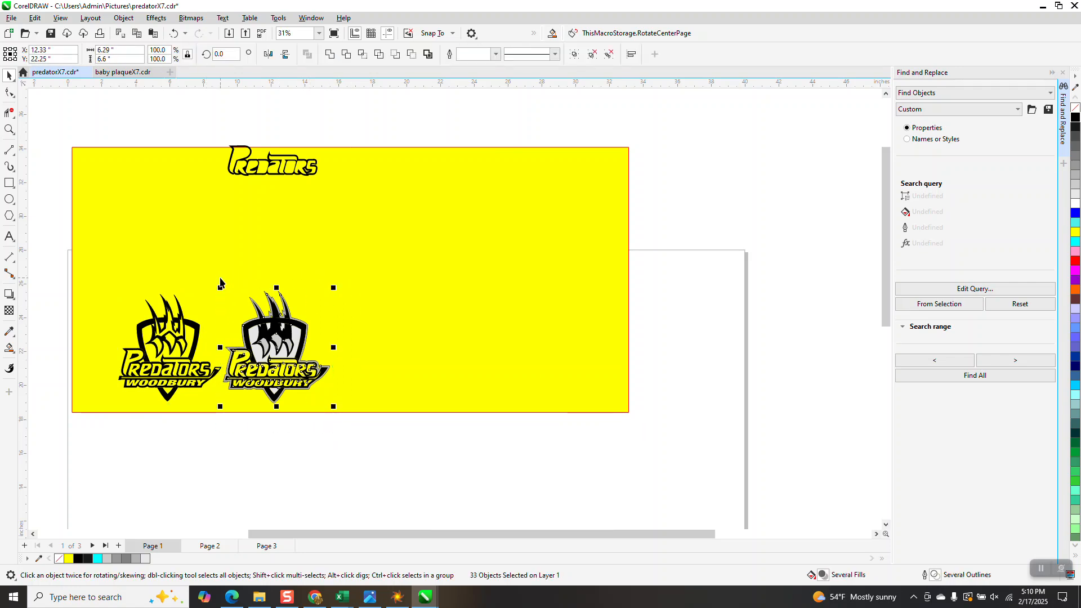
key(ctrl+g)
drag(35, 259, 421, 427)
key(e)
key(c)
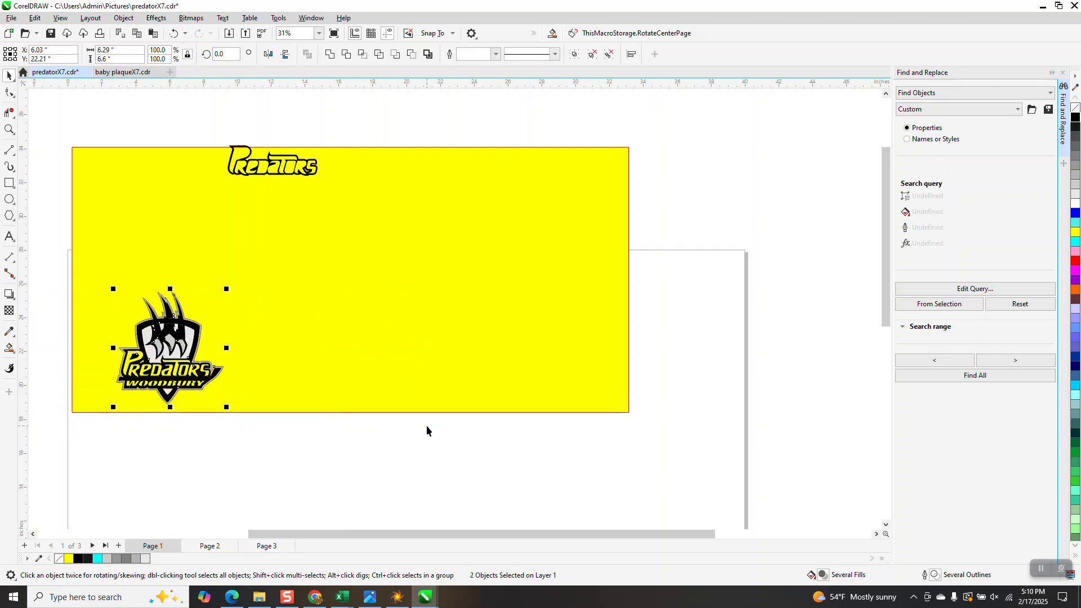
Step: Move the grouped grey-bordered logo 6 inches right, off the original logo
click(10, 129)
drag(92, 272, 379, 450)
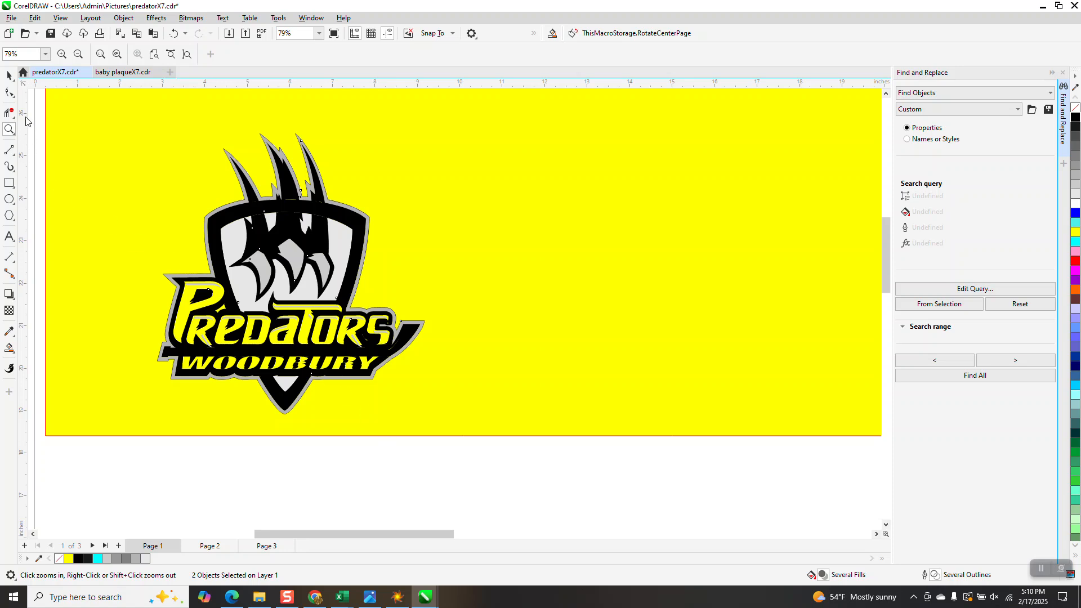
click(9, 77)
click(36, 115)
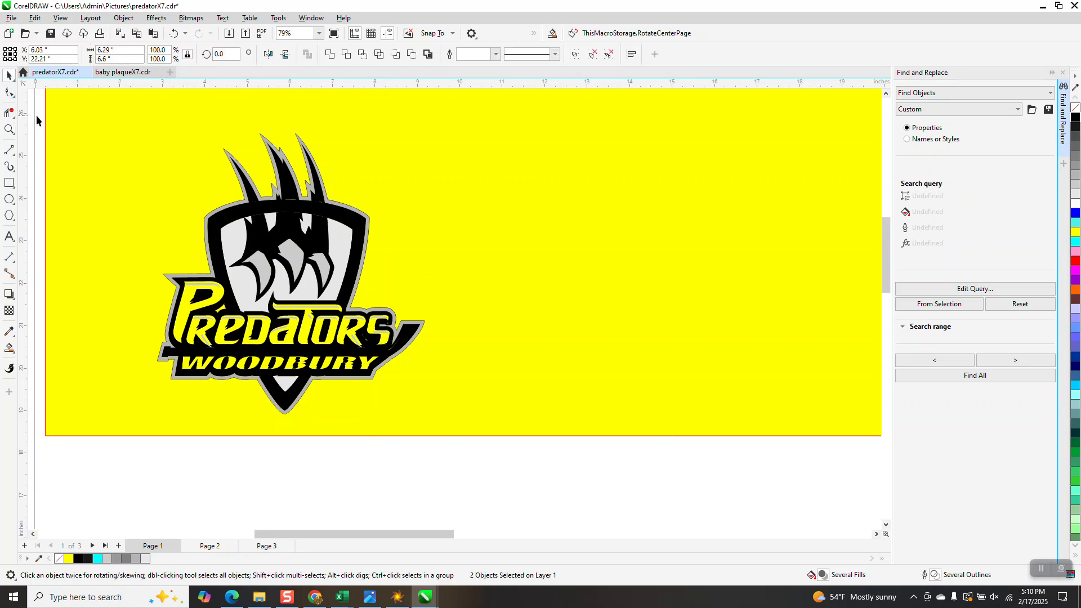
click(368, 217)
key(Right)
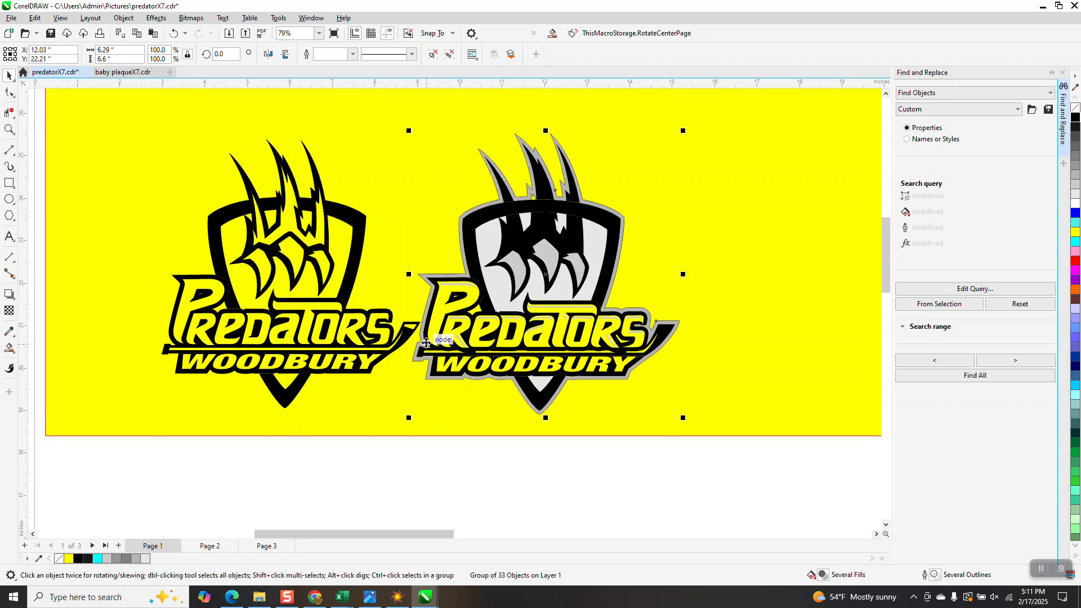
Step: Ungroup the grey-bordered logo into its individual pieces
click(668, 461)
click(656, 325)
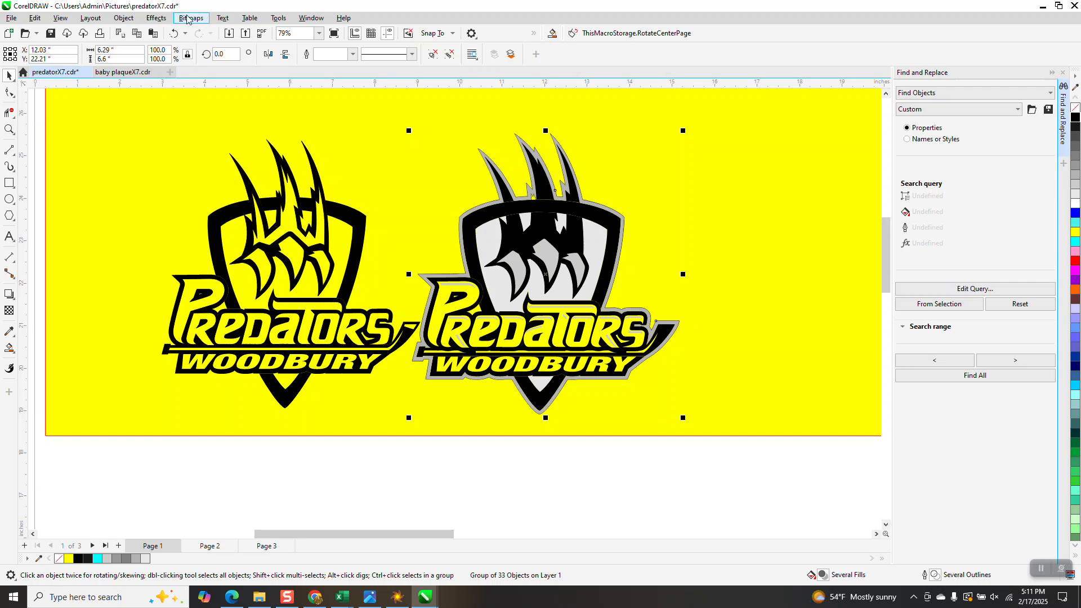
click(123, 18)
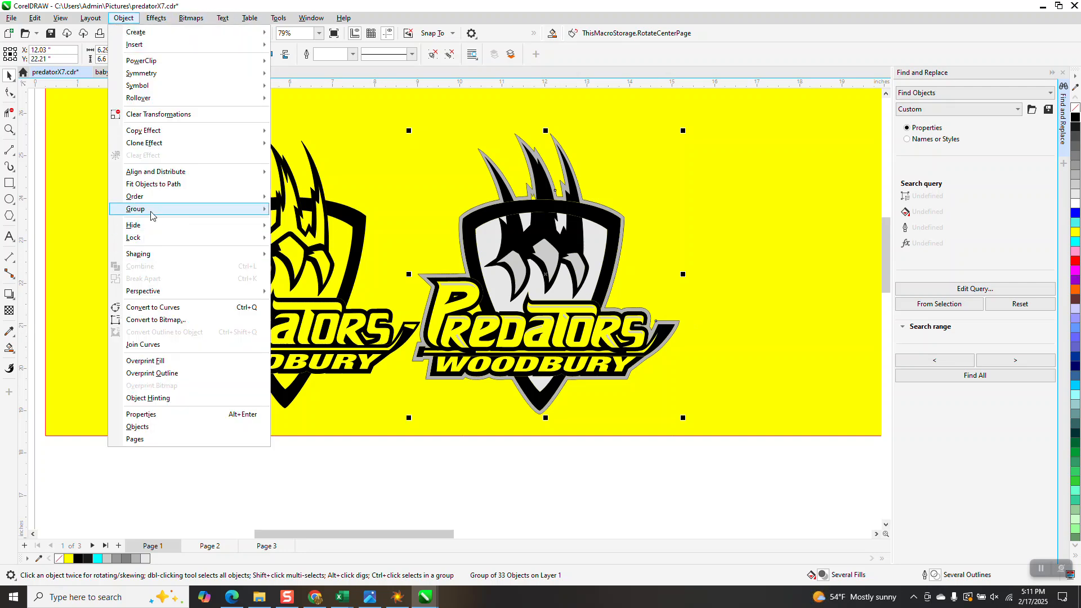
mouse_move(151, 215)
click(318, 221)
click(667, 482)
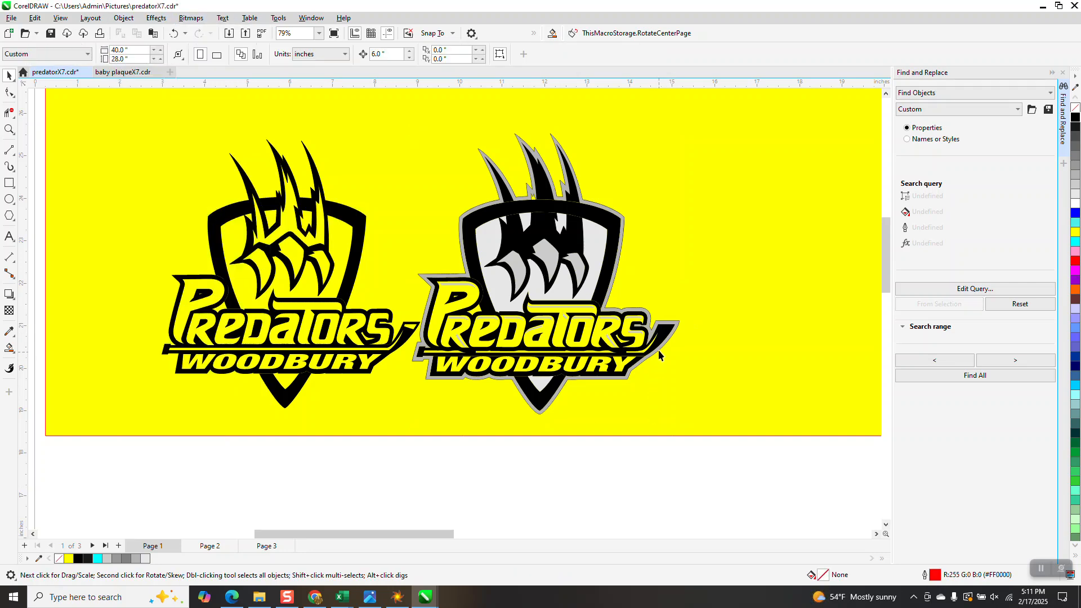
Step: Give the grey-bordered logo's black stick shape no fill and a black hairline outline, and Smart Fill its tip section with black
click(664, 338)
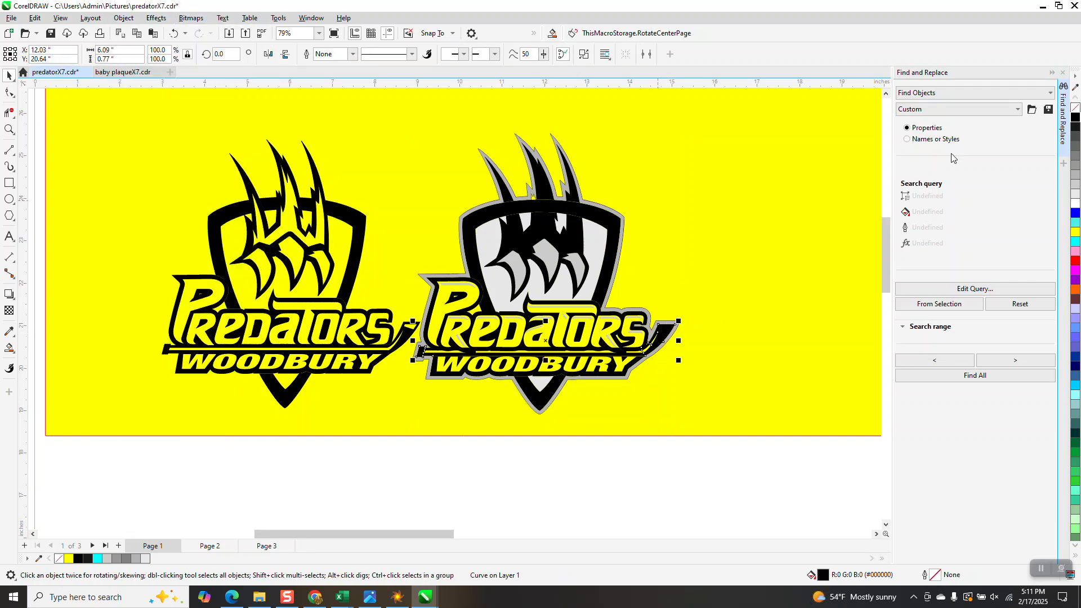
right_click(1074, 121)
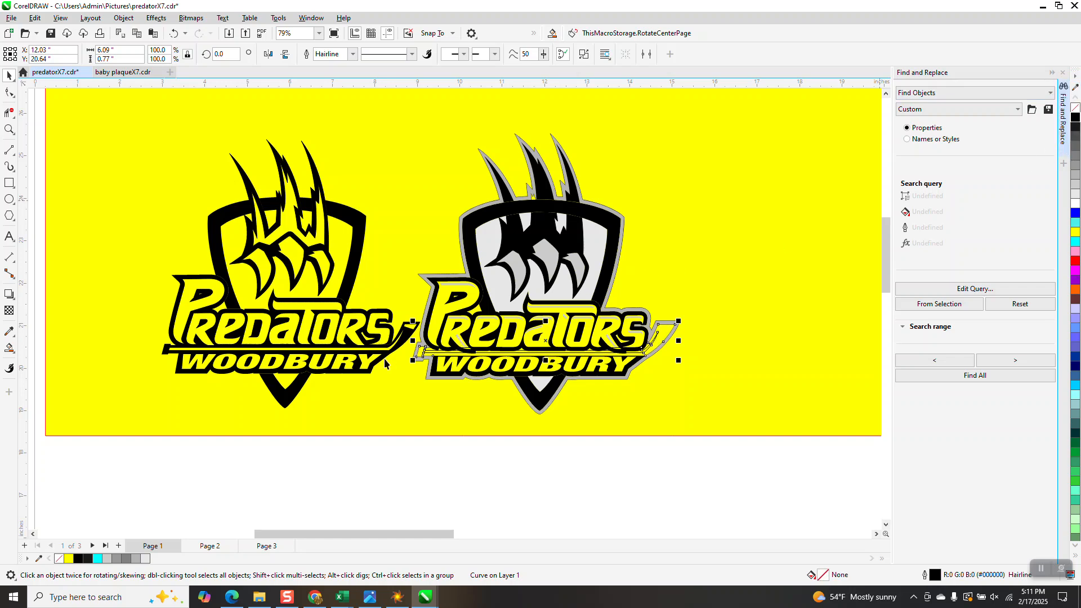
click(9, 348)
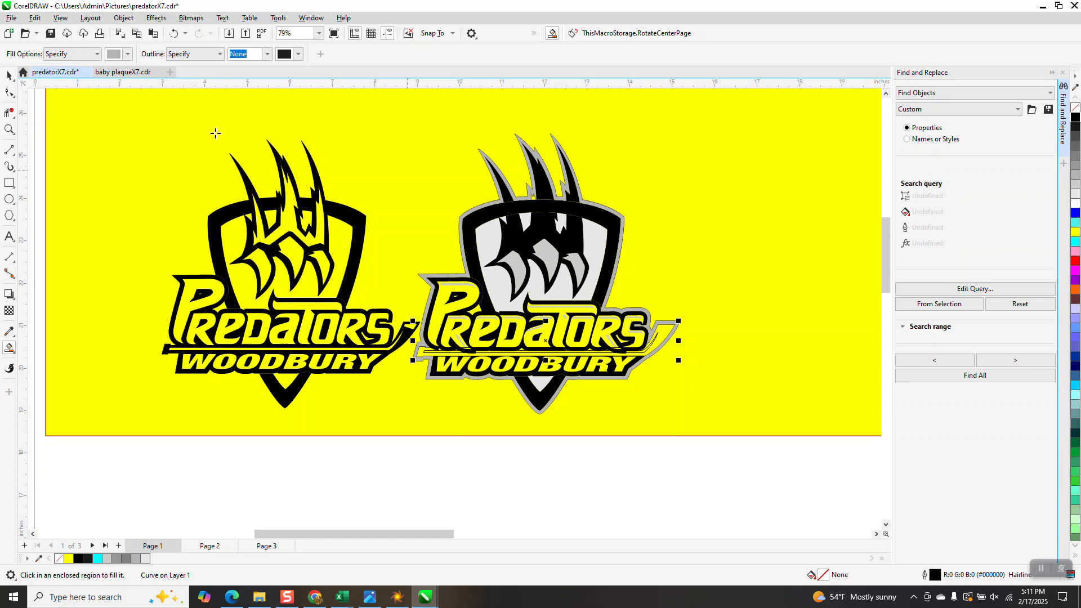
click(128, 55)
click(122, 111)
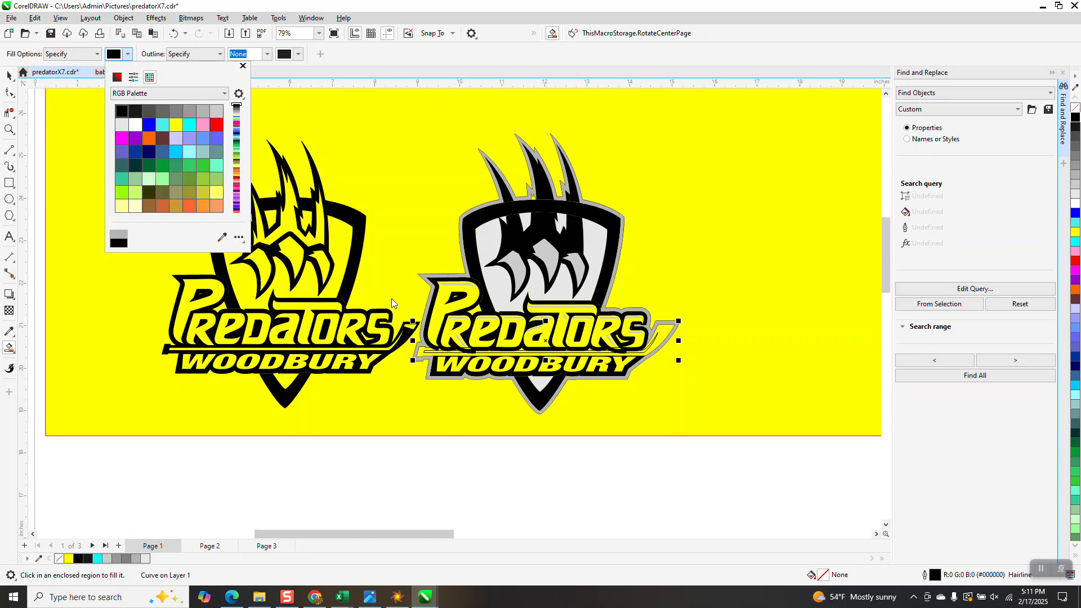
click(411, 329)
click(410, 328)
click(664, 327)
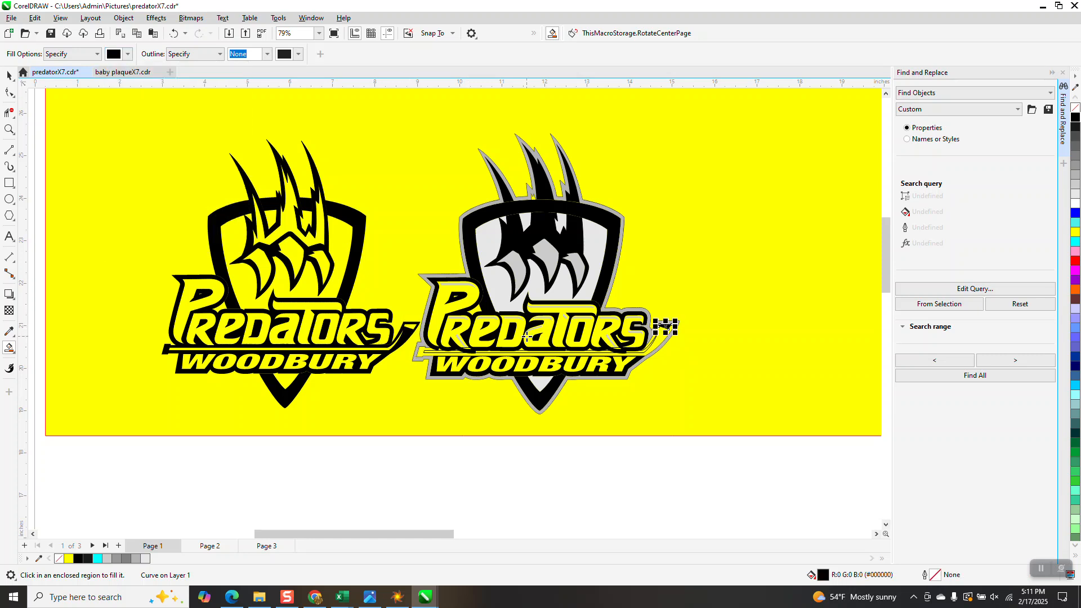
Step: Change the stick's small tip piece to no fill with a black hairline outline, and Smart Fill the surrounding stick area with black
click(10, 129)
drag(438, 257, 618, 392)
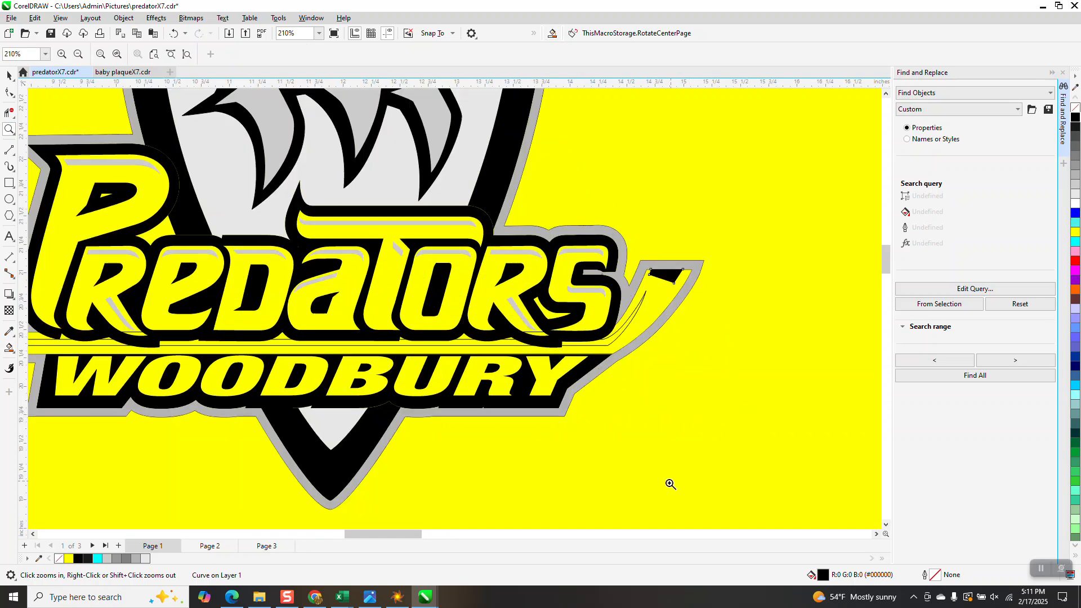
scroll(677, 300, down, 2)
scroll(677, 300, down, 4)
click(8, 75)
click(672, 289)
click(1075, 107)
right_click(1075, 116)
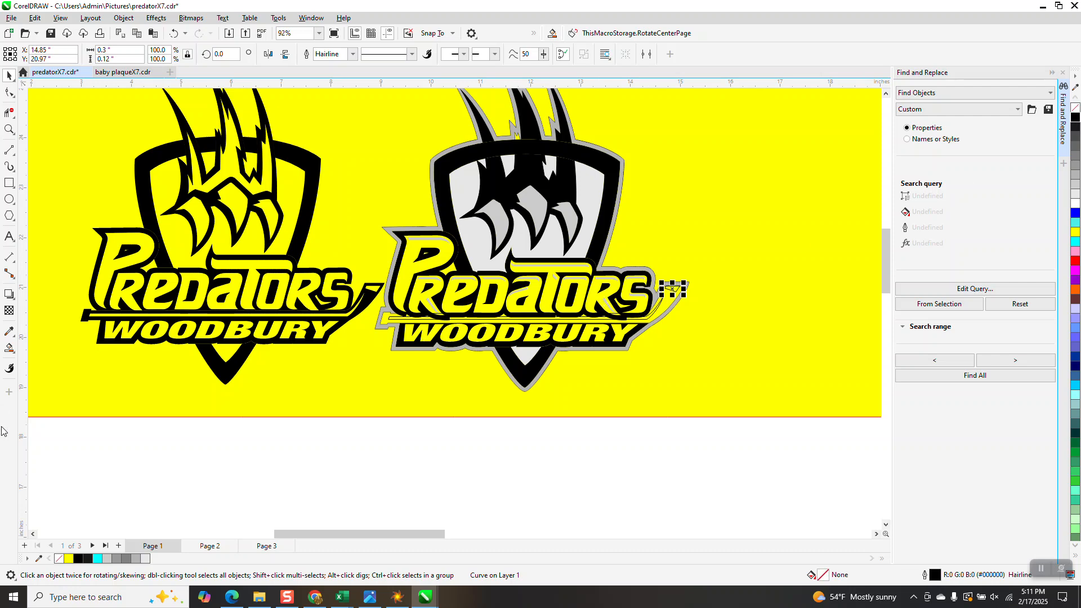
click(9, 348)
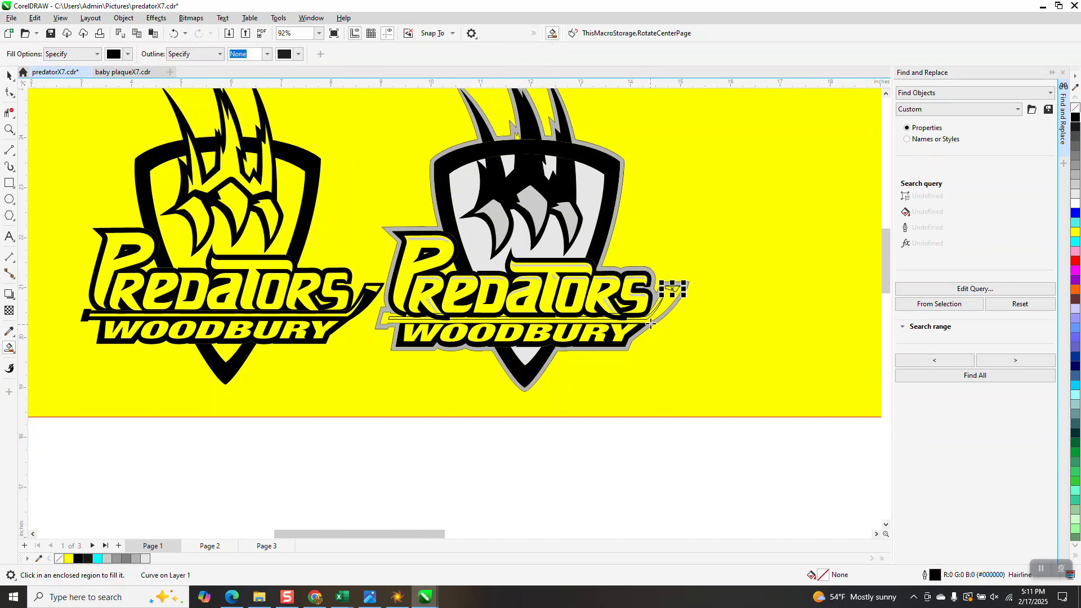
click(660, 307)
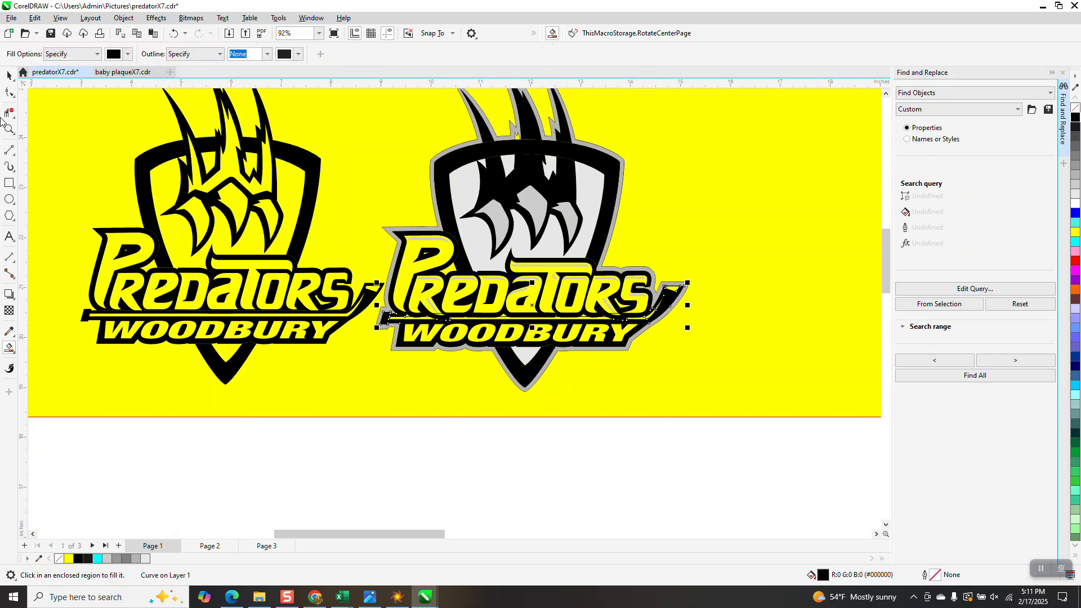
Step: Remove the outline from all the second logo's pieces inside the grey border, and inspect the shield's upper edge between the claws
click(9, 75)
scroll(389, 400, down, 1)
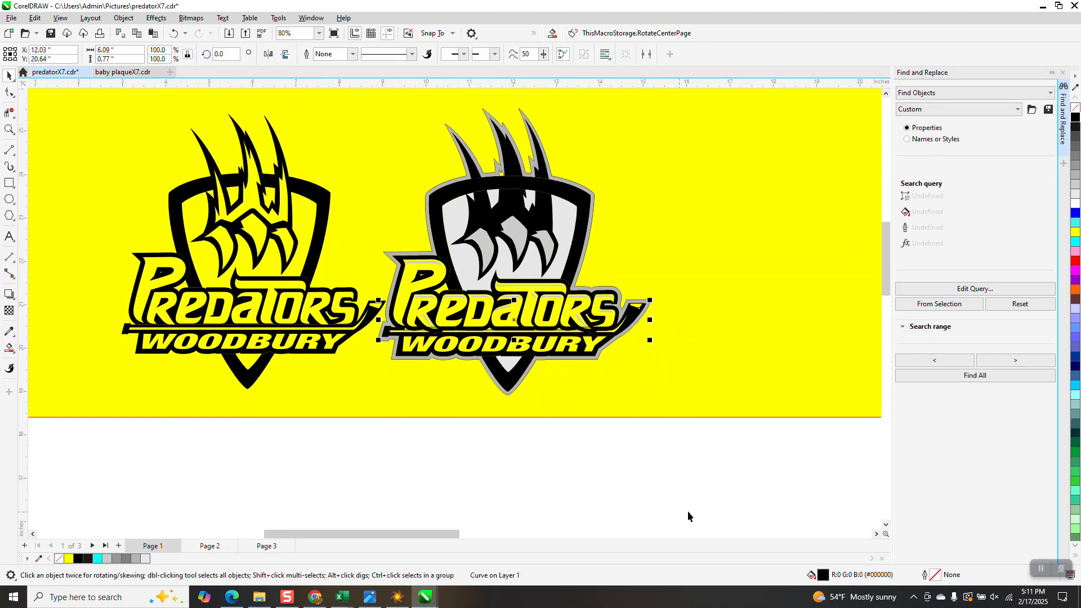
drag(724, 499, 371, 164)
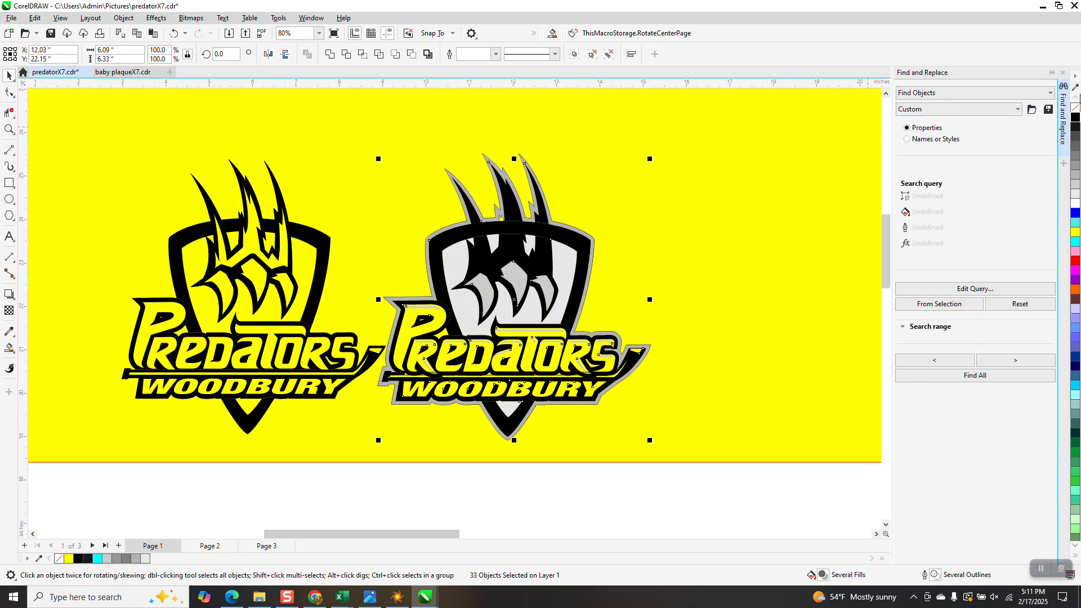
right_click(1074, 113)
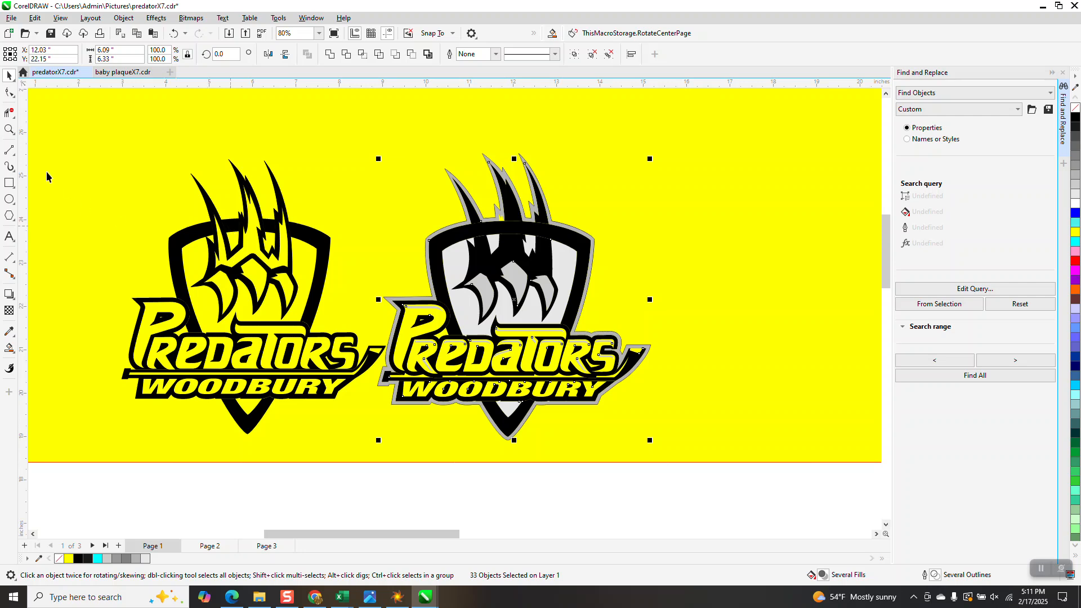
click(9, 129)
drag(492, 204, 536, 246)
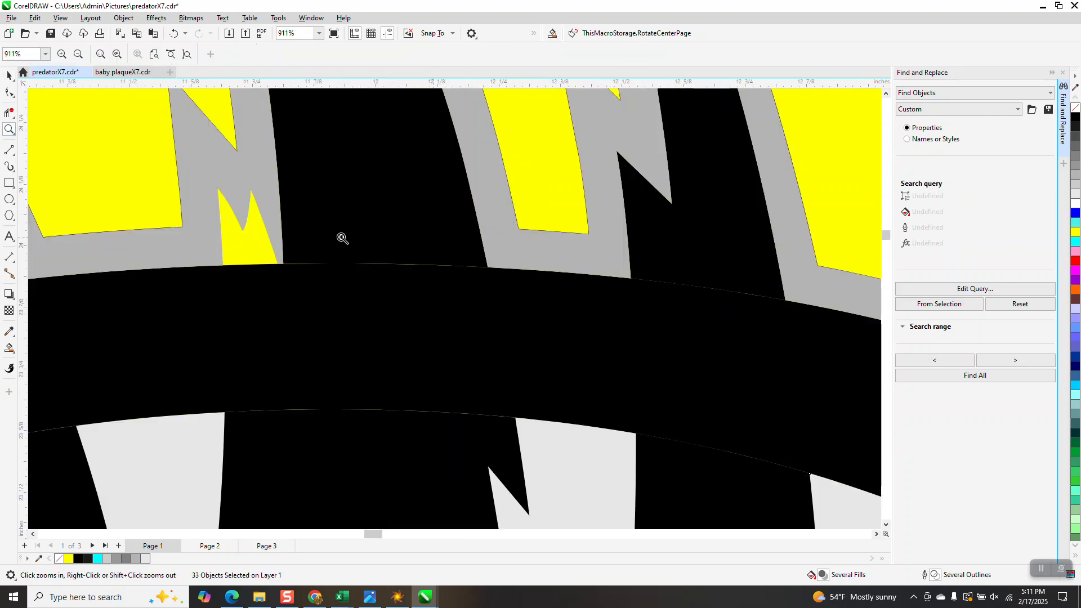
Step: Smart Fill the small jagged yellow gap beside the middle claw, just above the grey-bordered logo's shield, with black and no outline
scroll(313, 243, down, 4)
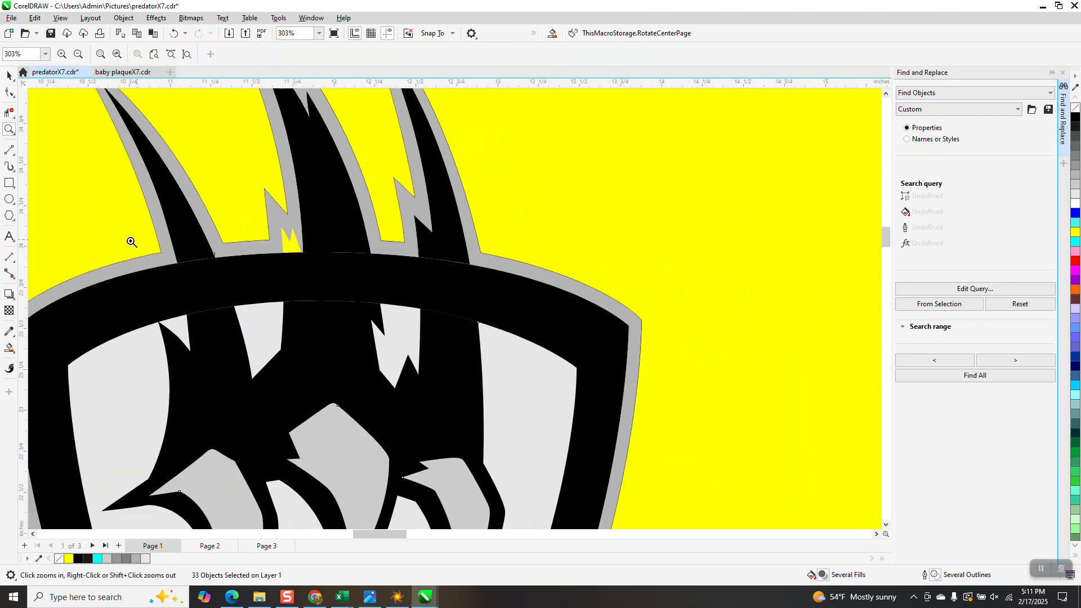
click(9, 347)
click(286, 251)
scroll(563, 333, down, 2)
scroll(562, 335, down, 2)
click(9, 75)
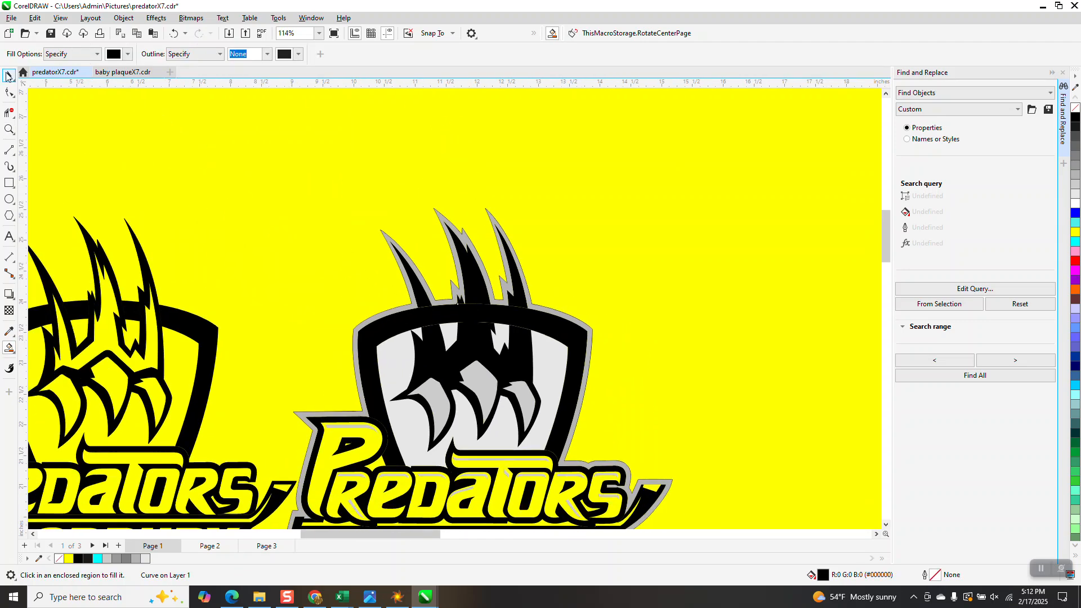
scroll(459, 257, down, 2)
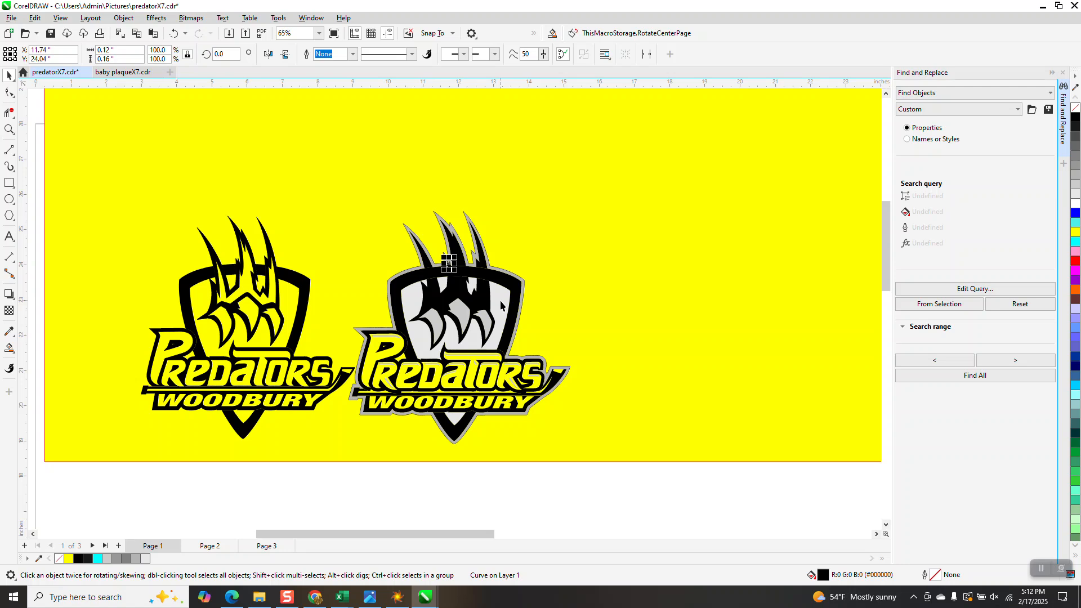
Step: Examine the grey-bordered logo as a whole and its Predators and Woodbury lettering up close
click(9, 130)
drag(139, 214, 734, 474)
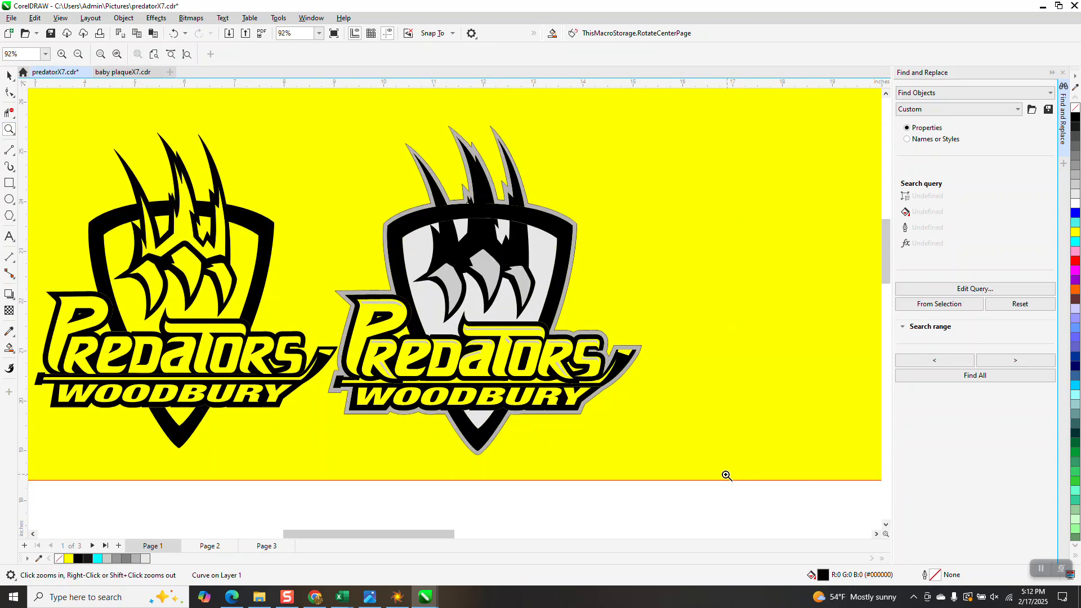
drag(471, 308, 585, 412)
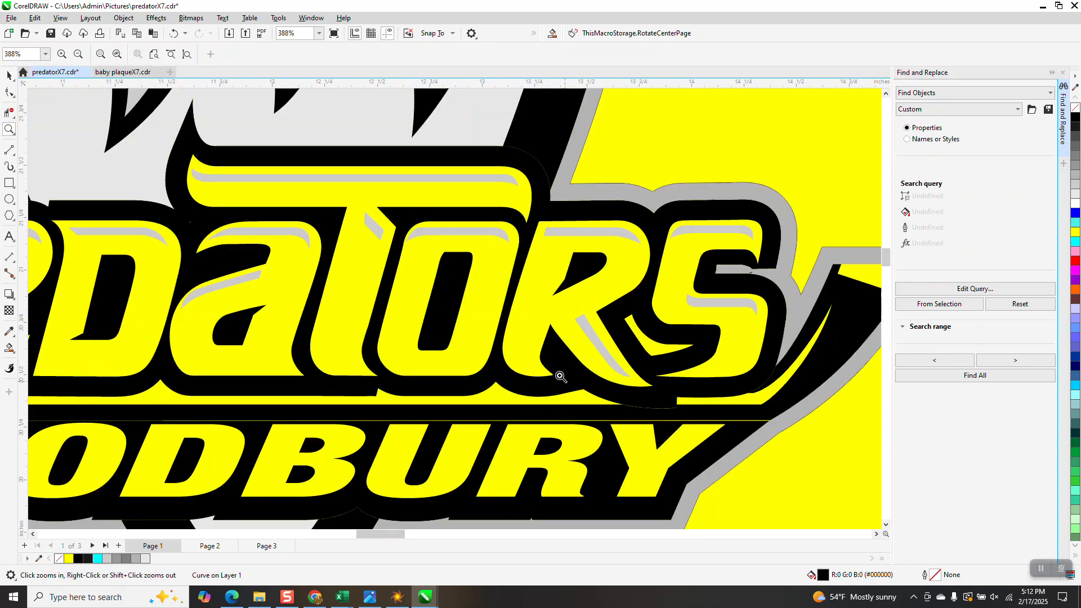
scroll(563, 380, down, 5)
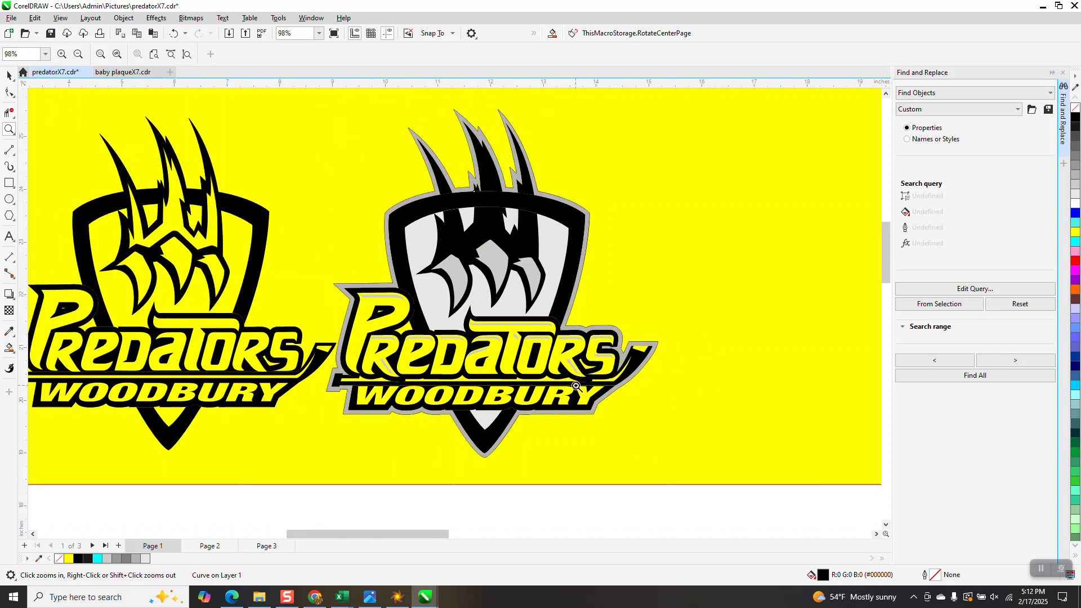